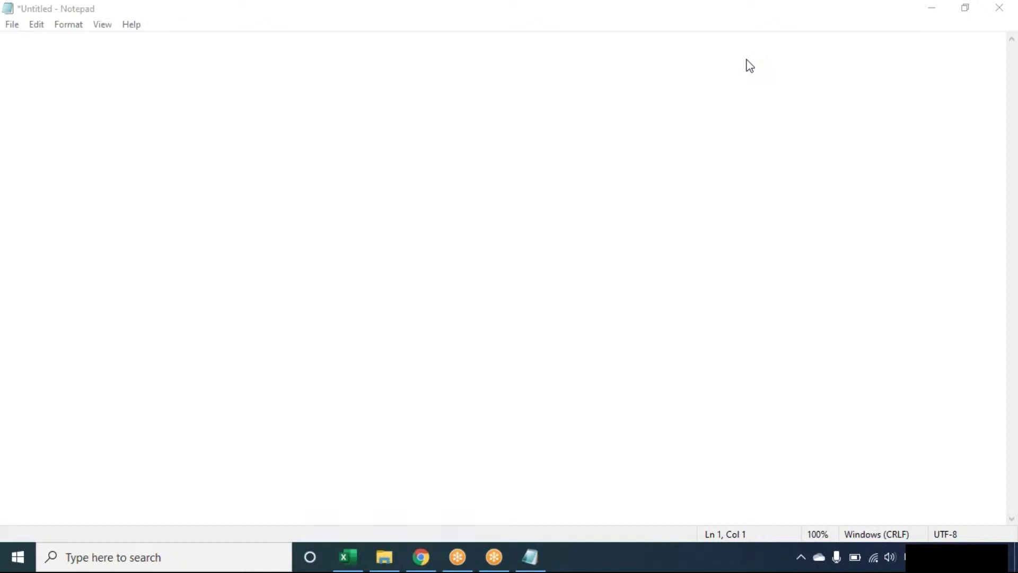
Write the heading "LOOKUP & REFERENCE:" on the first line and underline it with a row of dashes.
{"action": "left_click", "coordinate": [749, 65]}
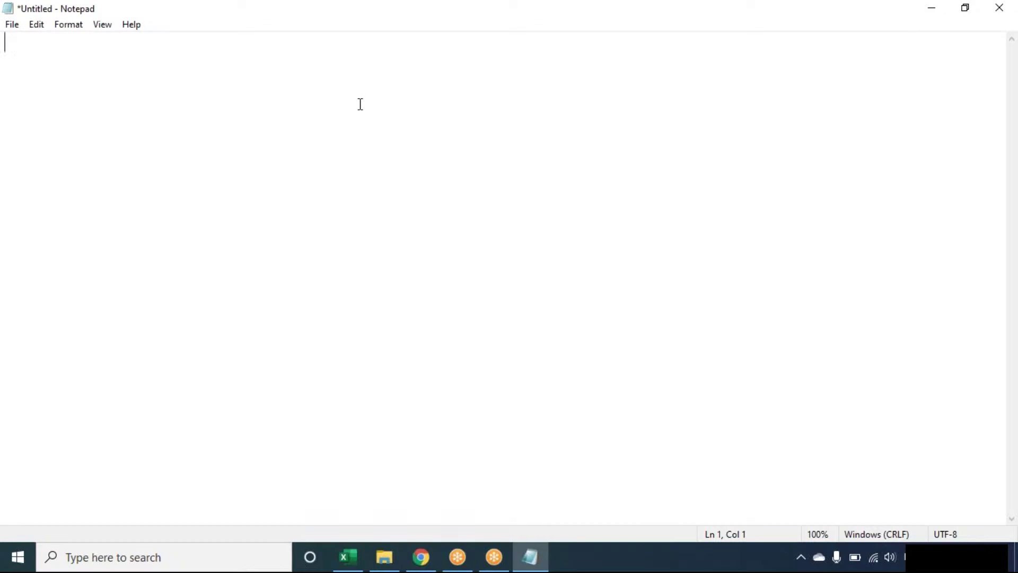
{"action": "key", "text": "Tab"}
{"action": "type", "text": "LO"}
{"action": "key", "text": "BackSpace"}
{"action": "key", "text": "BackSpace"}
{"action": "key", "text": "BackSpace"}
{"action": "type", "text": "LOOKUP "}
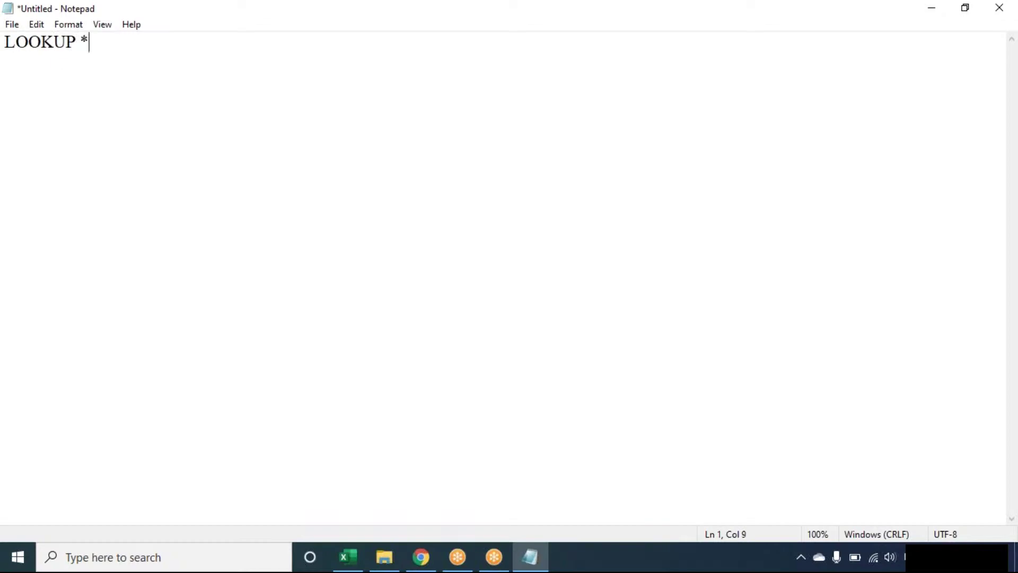
{"action": "type", "text": "& REF"}
{"action": "key", "text": "BackSpace"}
{"action": "type", "text": "EFERENCE"}
{"action": "key", "text": "BackSpace"}
{"action": "type", "text": "E:"}
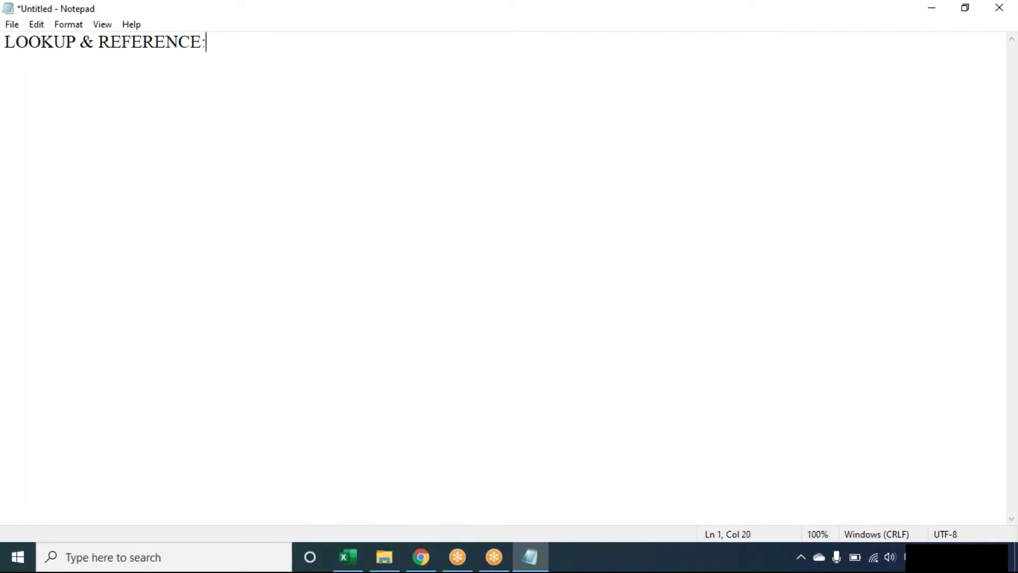
{"action": "key", "text": "Return"}
{"action": "type", "text": "---------------------------------"}
{"action": "key", "text": "Return"}
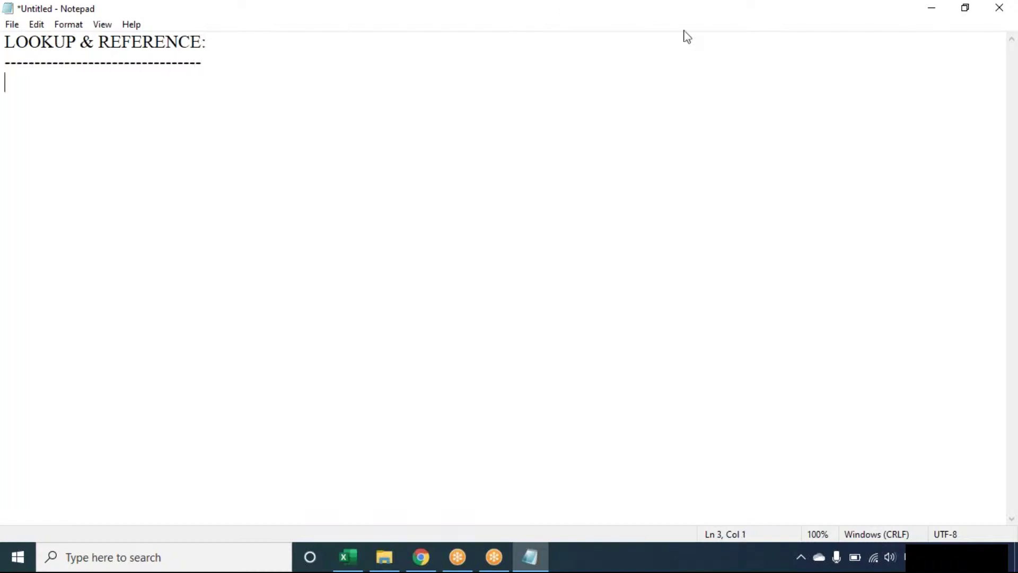
Add the subheading "VLOOKUP:" below the main heading and underline it with a shorter row of dashes.
{"action": "left_click", "coordinate": [481, 267]}
{"action": "type", "text": "VLOOKUP:"}
{"action": "key", "text": "Return"}
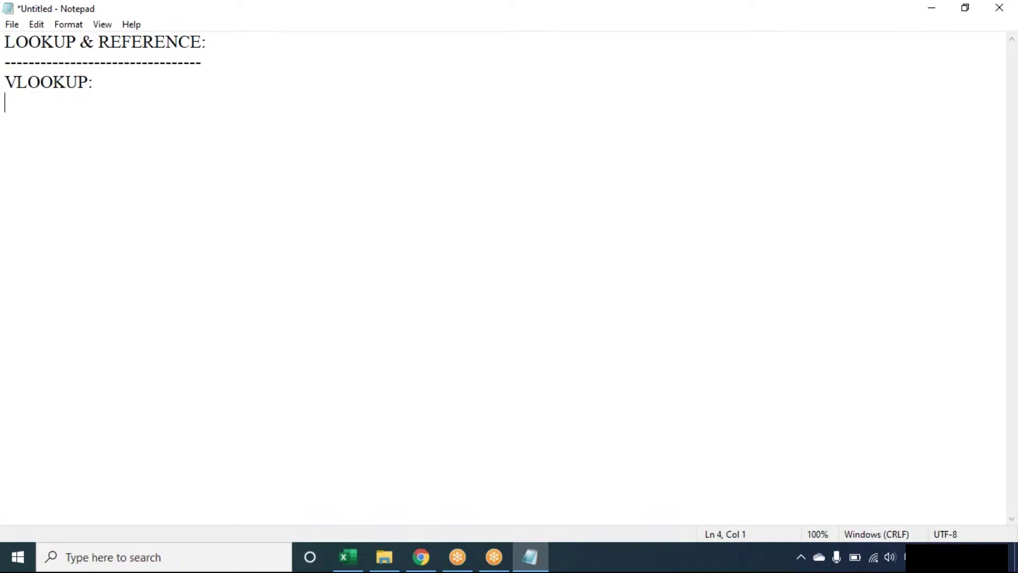
{"action": "type", "text": "--------------"}
{"action": "key", "text": "Return"}
Begin an indented VLOOKUP description reading "Looks for a value in the left most column of a table and then returns".
{"action": "key", "text": "Tab"}
{"action": "type", "text": "Looks"}
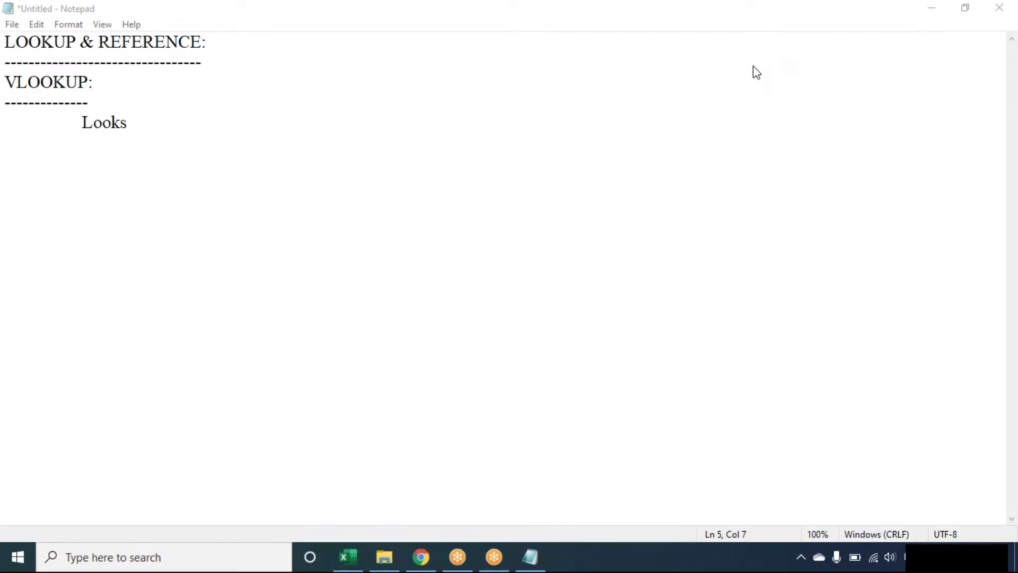
{"action": "left_click", "coordinate": [466, 121]}
{"action": "type", "text": "for "}
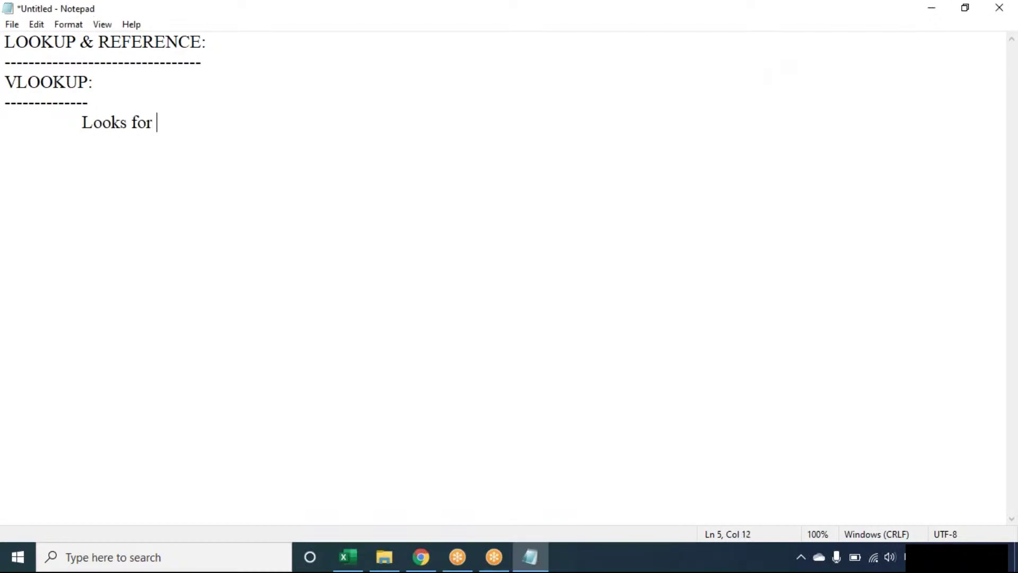
{"action": "type", "text": "a value in the"}
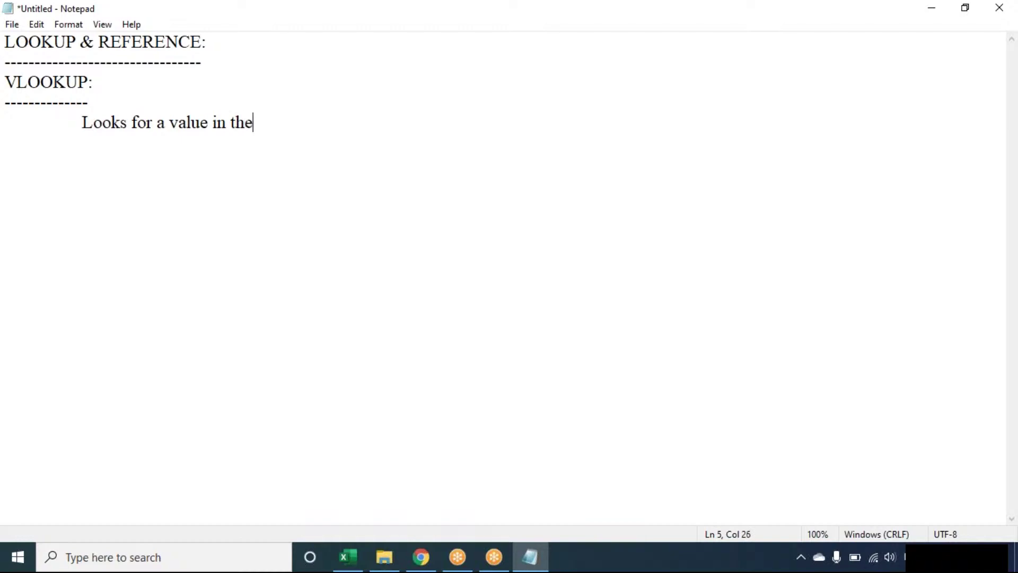
{"action": "type", "text": " left most colu"}
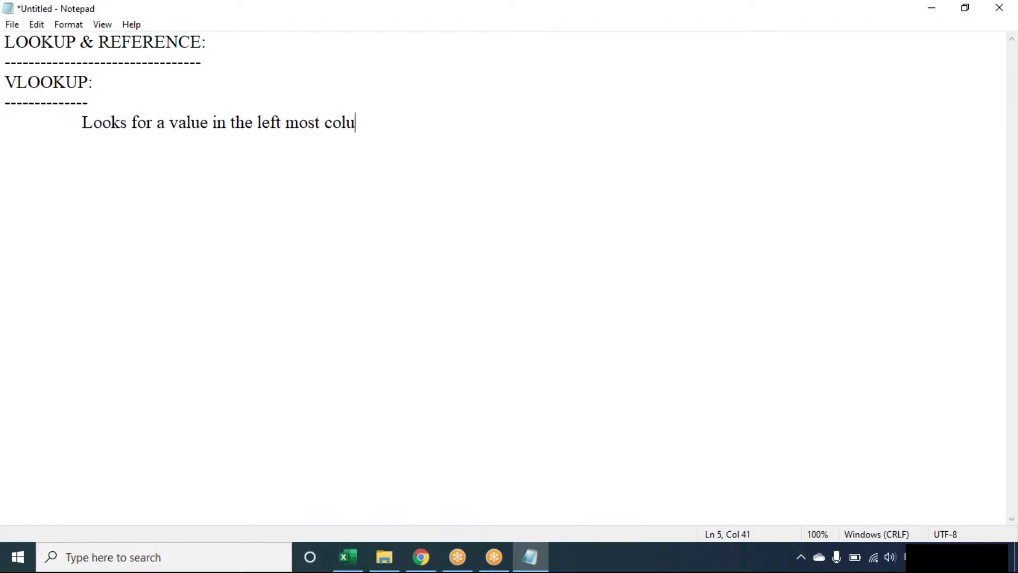
{"action": "type", "text": "mn of a table"}
{"action": "key", "text": "BackSpace"}
{"action": "type", "text": "a"}
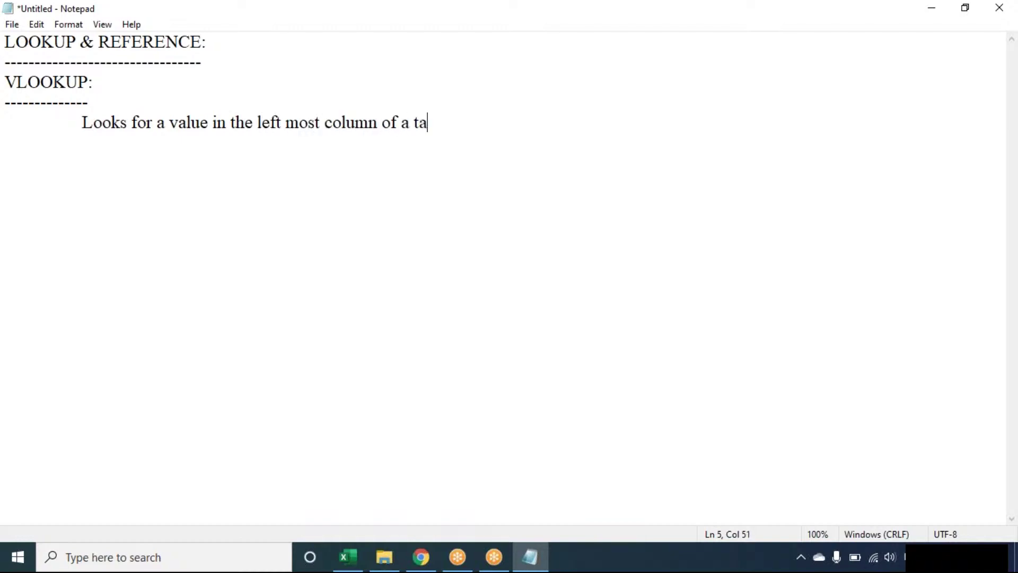
{"action": "type", "text": "ble and the"}
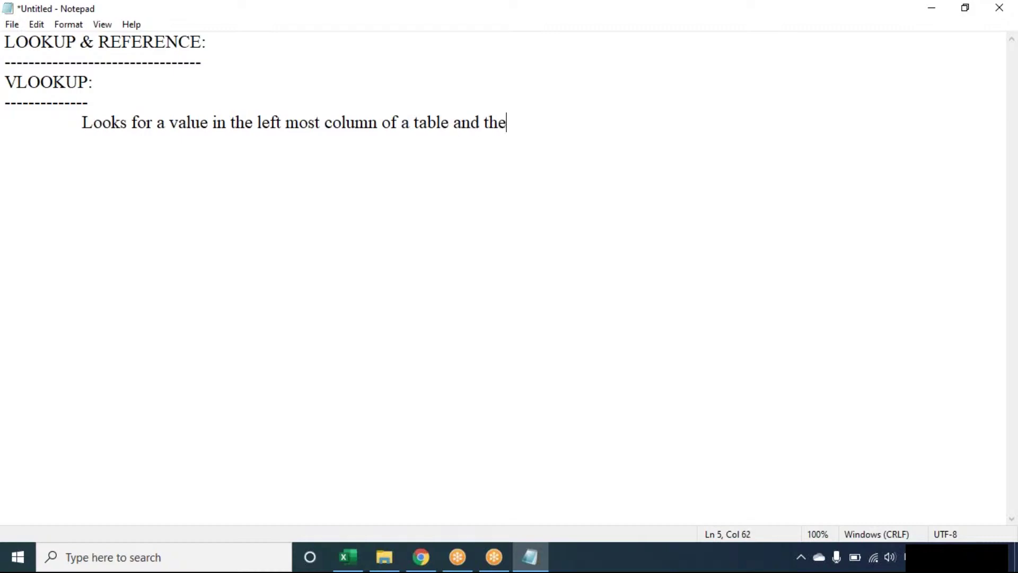
{"action": "type", "text": "n returns "}
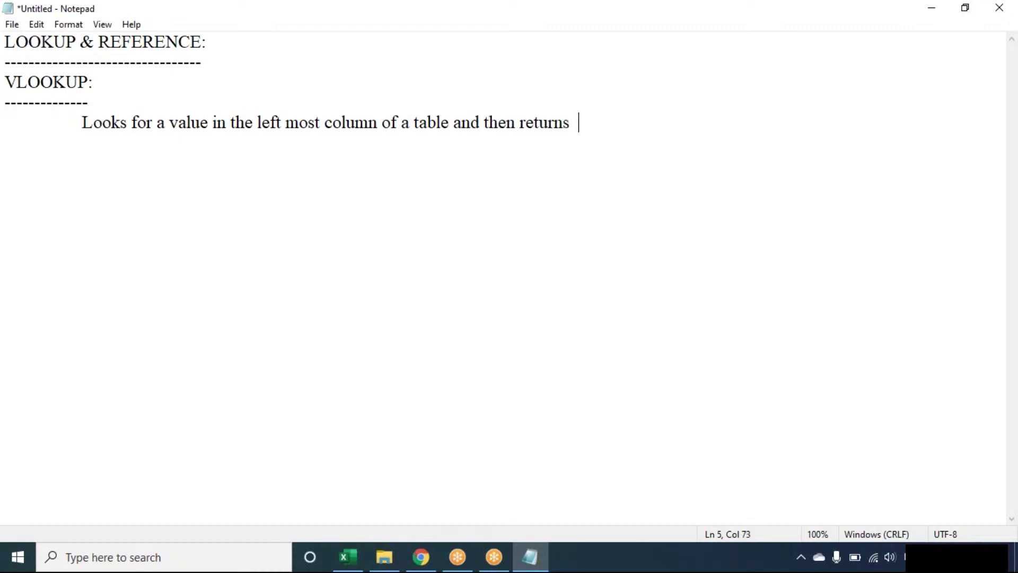
Continue the description's sentence with "a value in the same row from a column you specify".
{"action": "type", "text": "av a"}
{"action": "key", "text": "BackSpace"}
{"action": "key", "text": "BackSpace"}
{"action": "key", "text": "BackSpace"}
{"action": "type", "text": "value th"}
{"action": "key", "text": "BackSpace"}
{"action": "key", "text": "BackSpace"}
{"action": "type", "text": "in the sam"}
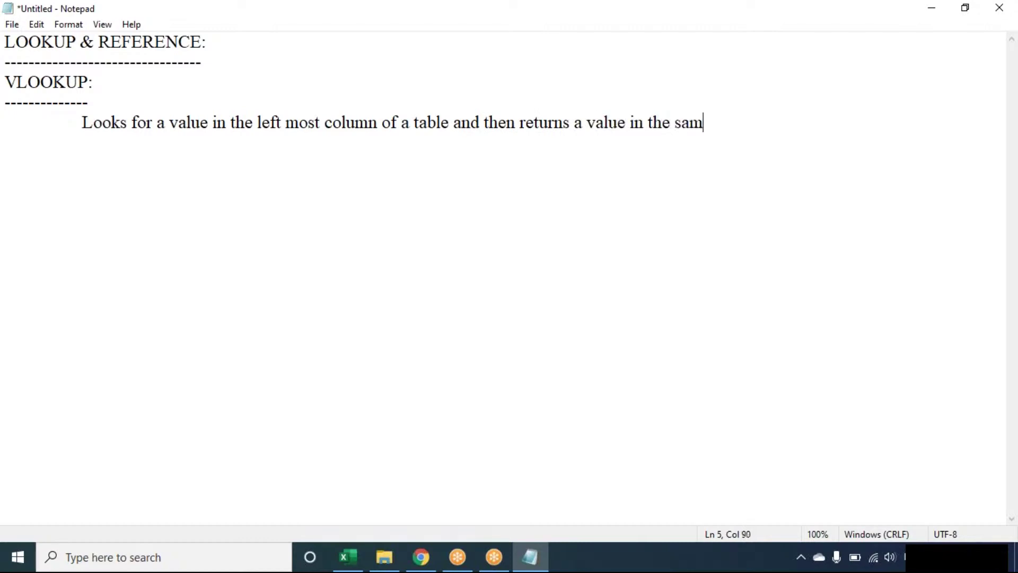
{"action": "type", "text": "e row from "}
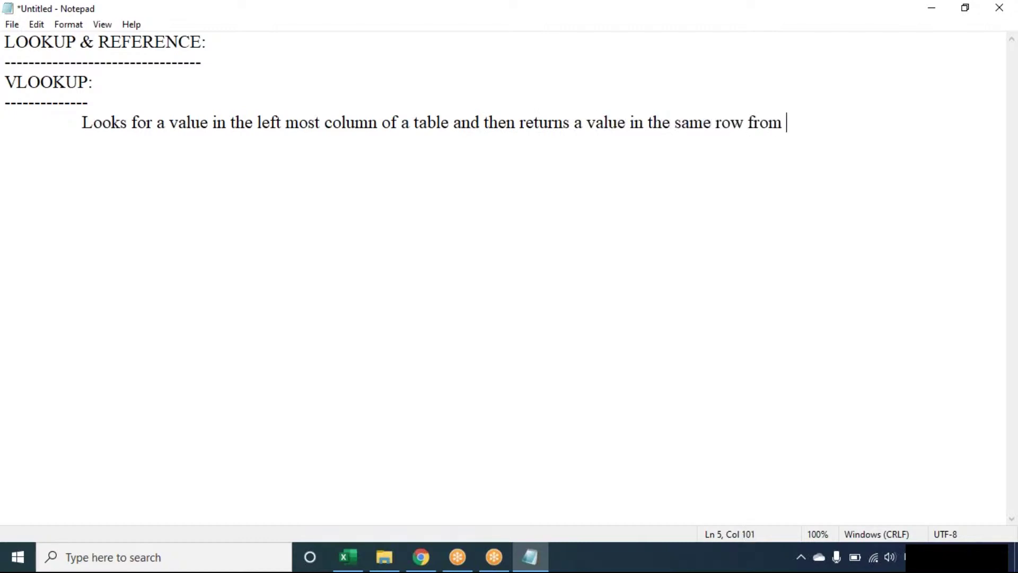
{"action": "type", "text": "a column you se"}
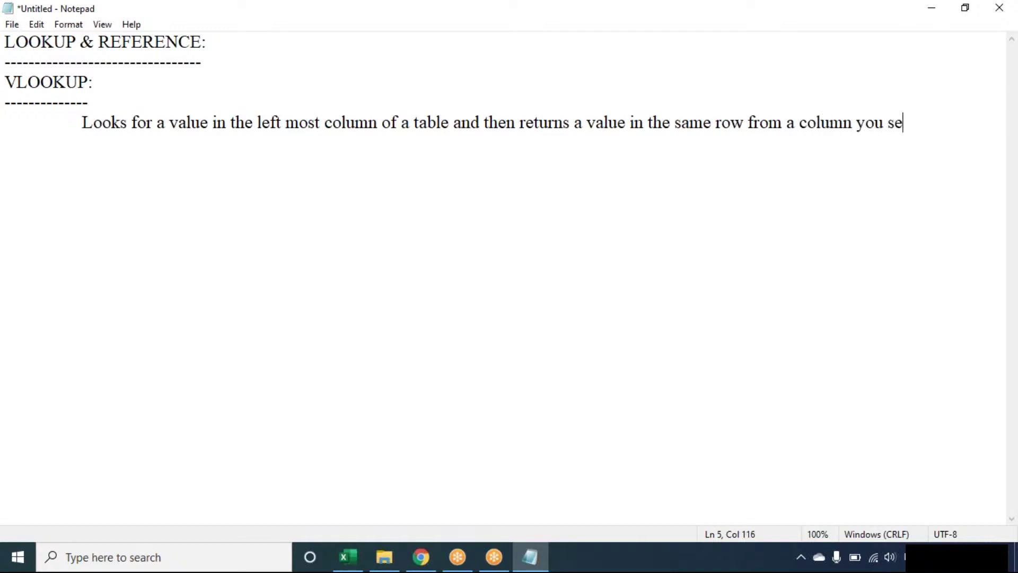
{"action": "key", "text": "BackSpace"}
{"action": "type", "text": "pecify"}
End the sentence, add "By default the table must be sorted in an ascending order." and leave a blank line below it.
{"action": "type", "text": ". By defa"}
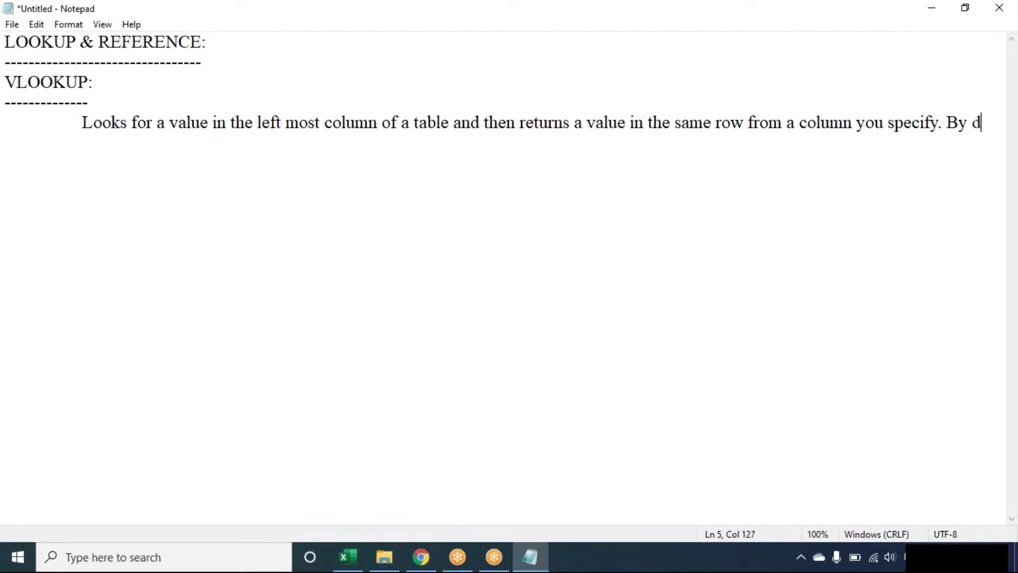
{"action": "type", "text": "ult the tabl"}
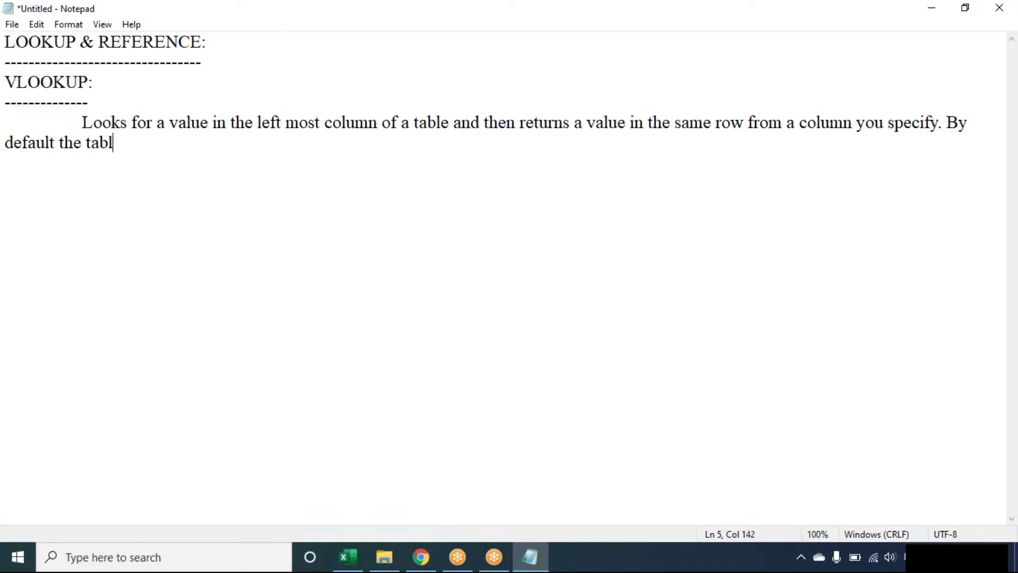
{"action": "type", "text": "e must be s"}
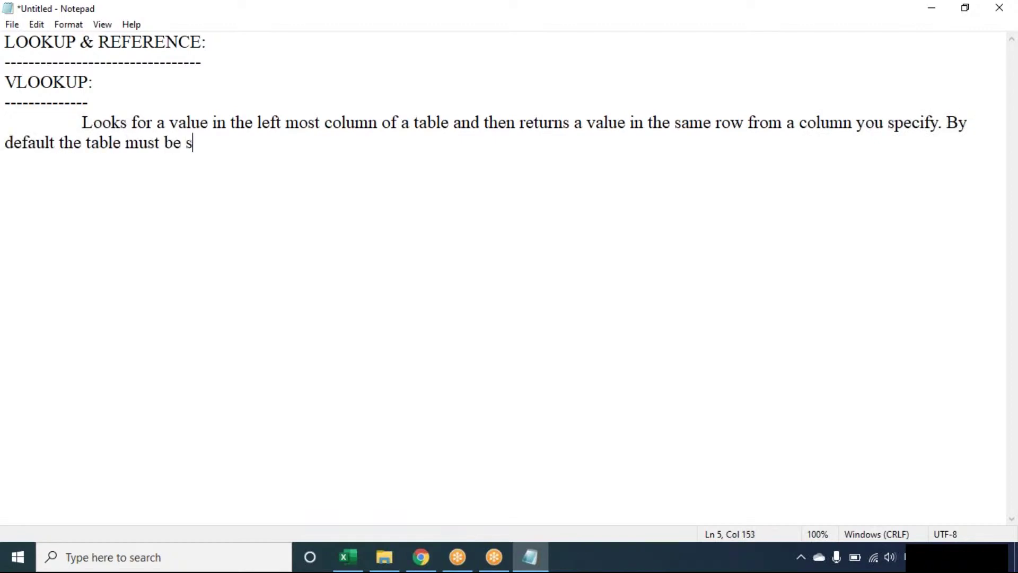
{"action": "type", "text": "orted in ans"}
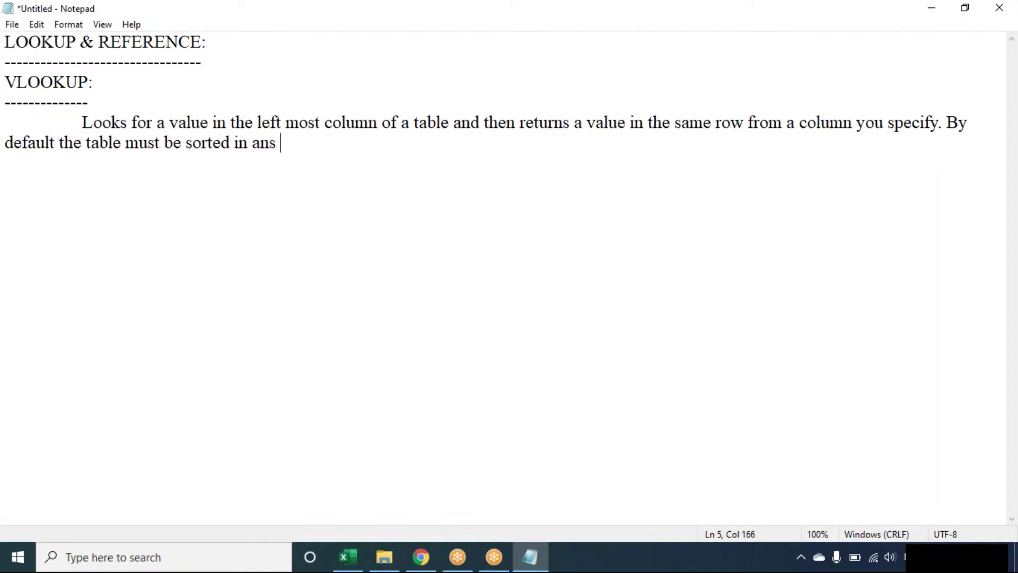
{"action": "key", "text": "BackSpace"}
{"action": "key", "text": "BackSpace"}
{"action": "type", "text": "ascending"}
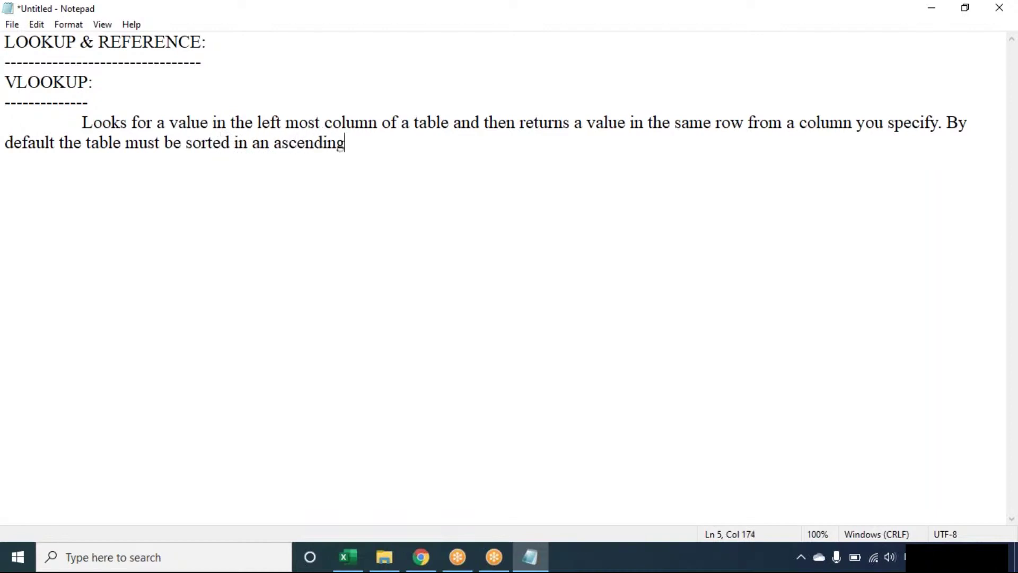
{"action": "type", "text": " order."}
{"action": "key", "text": "Return"}
{"action": "key", "text": "Return"}
{"action": "key", "text": "Tab"}
{"action": "key", "text": "BackSpace"}
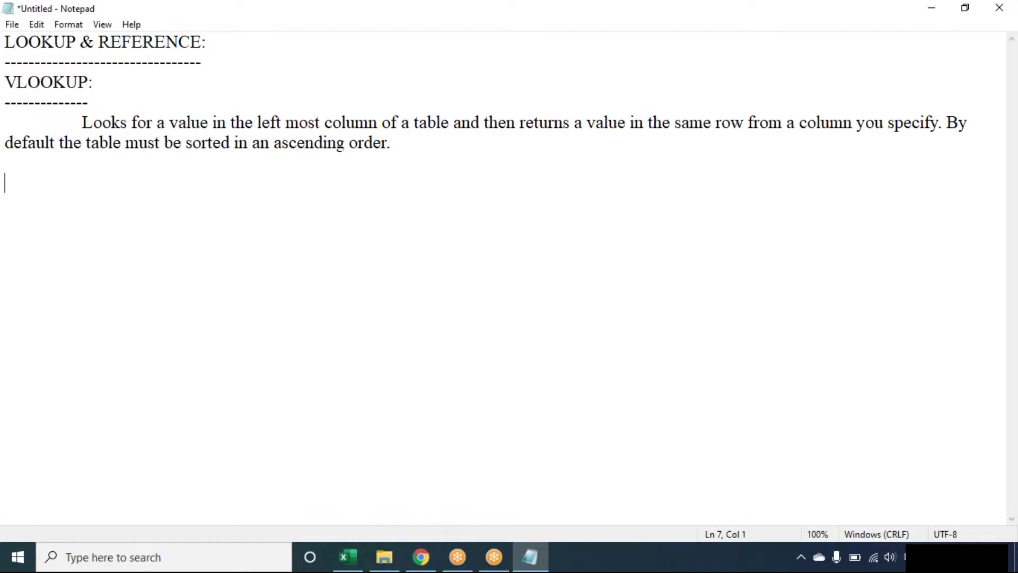
Add a "Syntax:" label with the indented line "=VLOOKUP (lookup_value, table_array,col_ind_num)" beneath it.
{"action": "type", "text": "Syntax:"}
{"action": "key", "text": "Return"}
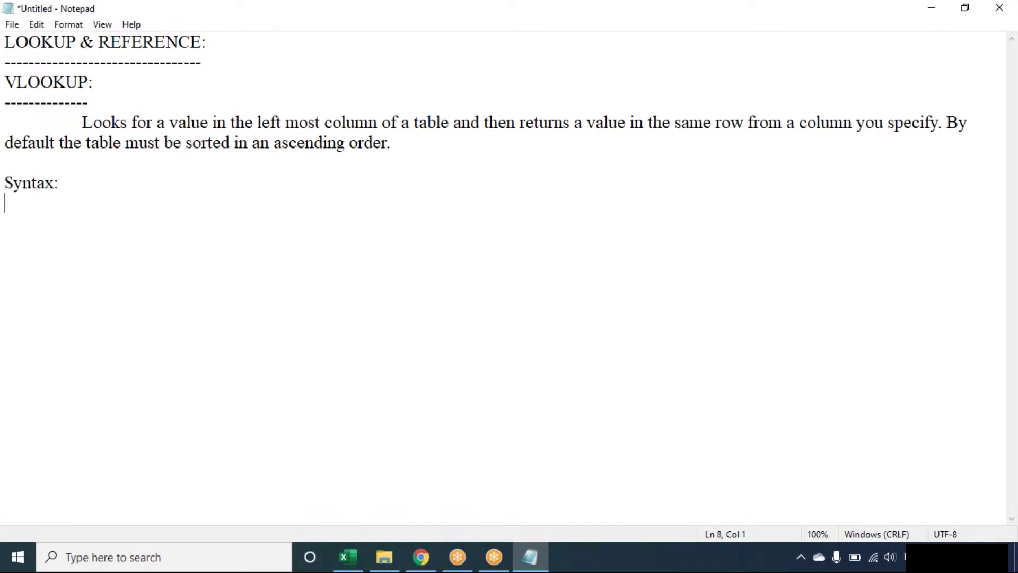
{"action": "key", "text": "Tab"}
{"action": "type", "text": "=VLOOKUP"}
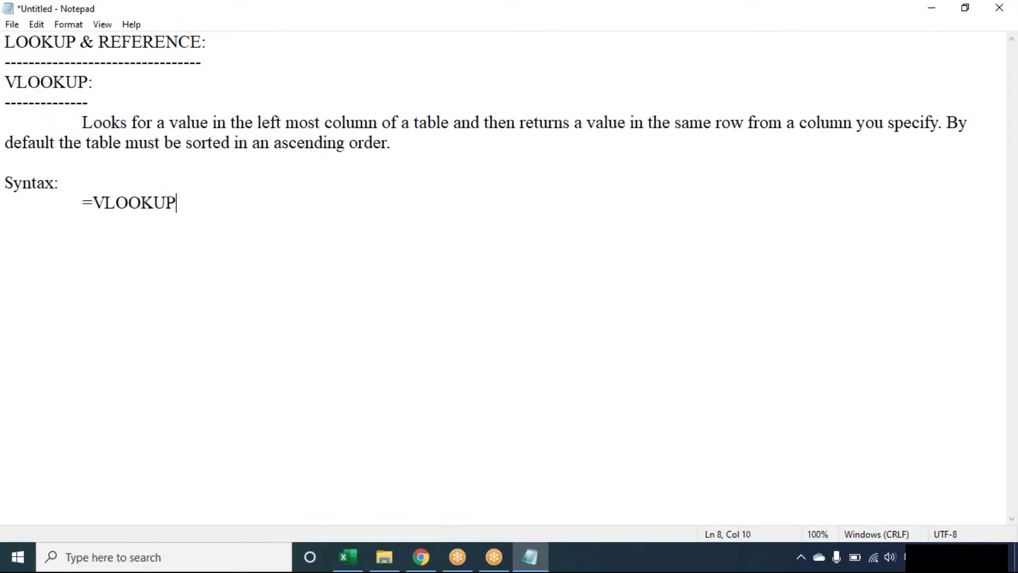
{"action": "type", "text": " (lookup_vla"}
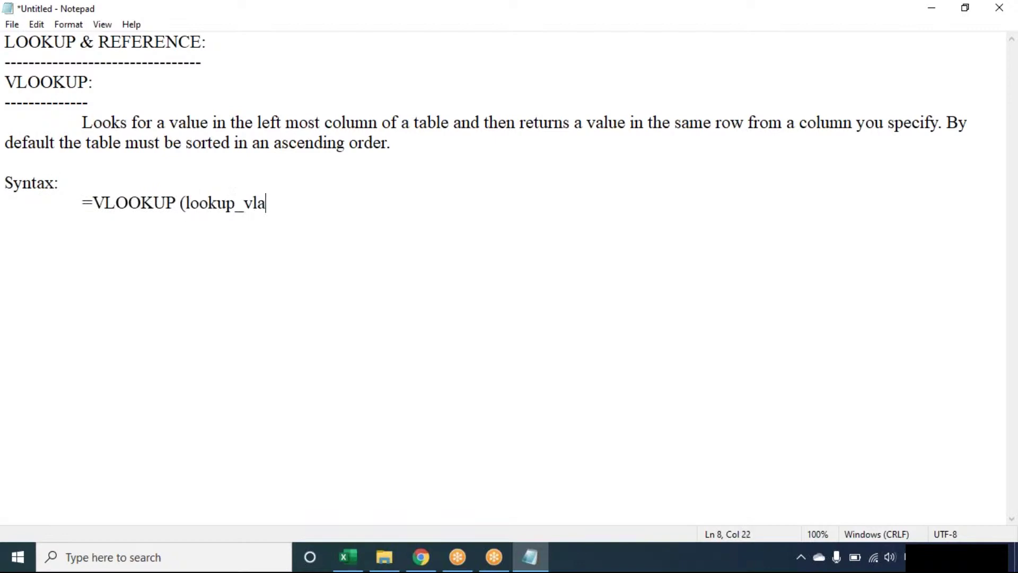
{"action": "key", "text": "BackSpace"}
{"action": "key", "text": "BackSpace"}
{"action": "type", "text": "alue, tabl"}
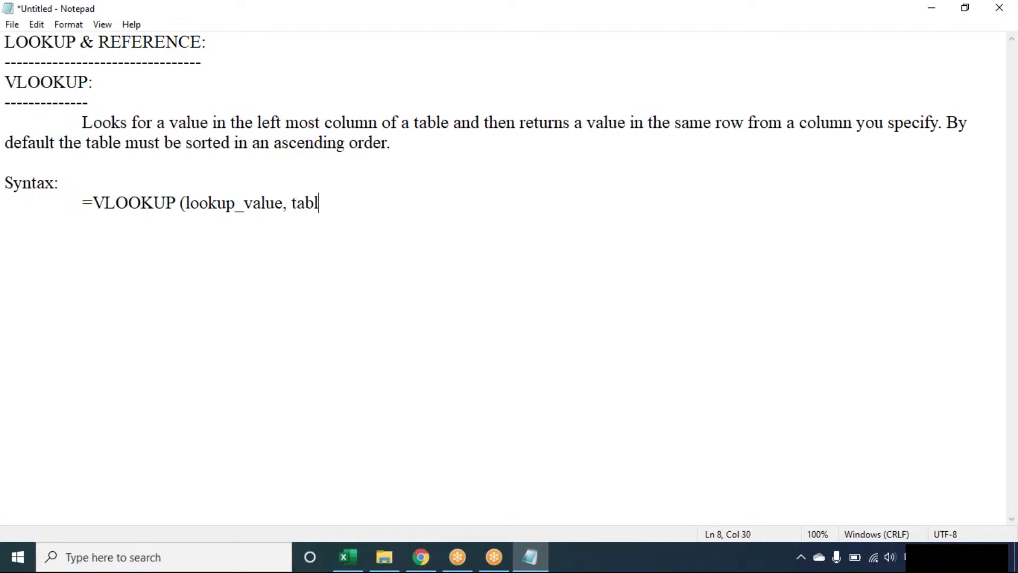
{"action": "type", "text": "e_array,col"}
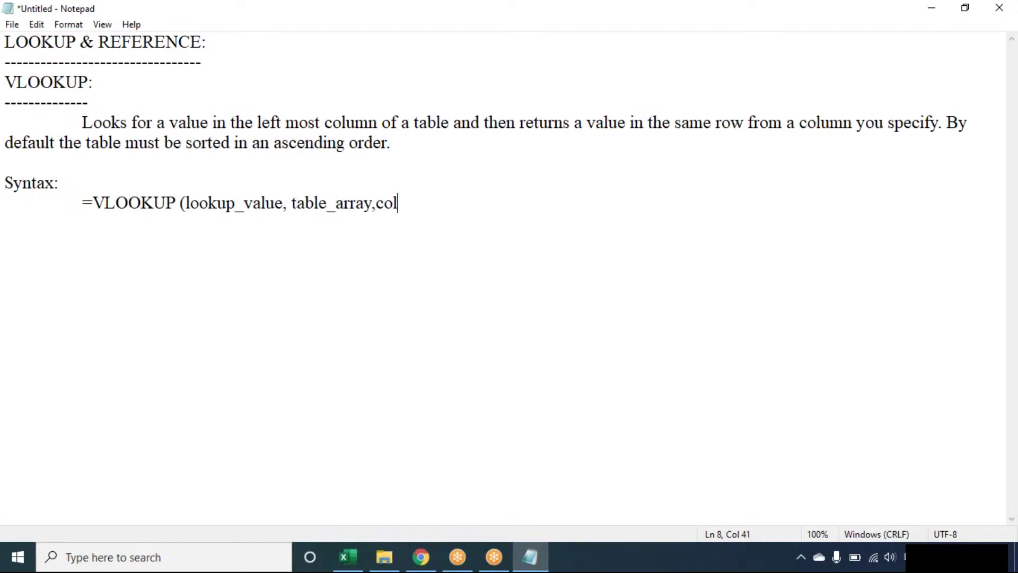
{"action": "type", "text": "_ind_num)"}
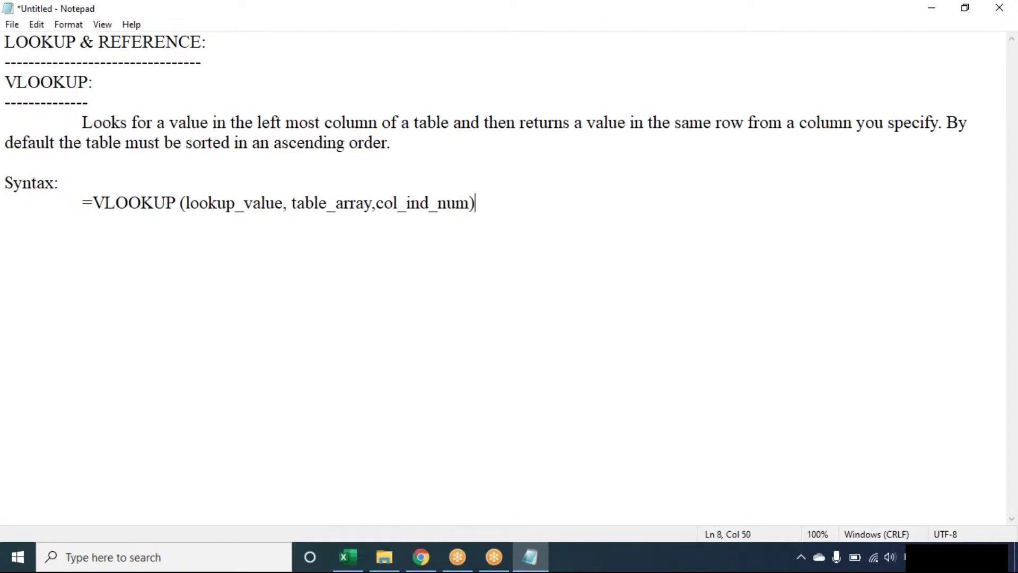
Extend the VLOOKUP syntax with the optional argument "[range_lookup]" before the closing parenthesis, leaving a blank line below.
{"action": "key", "text": "BackSpace"}
{"action": "type", "text": ",[range_ll"}
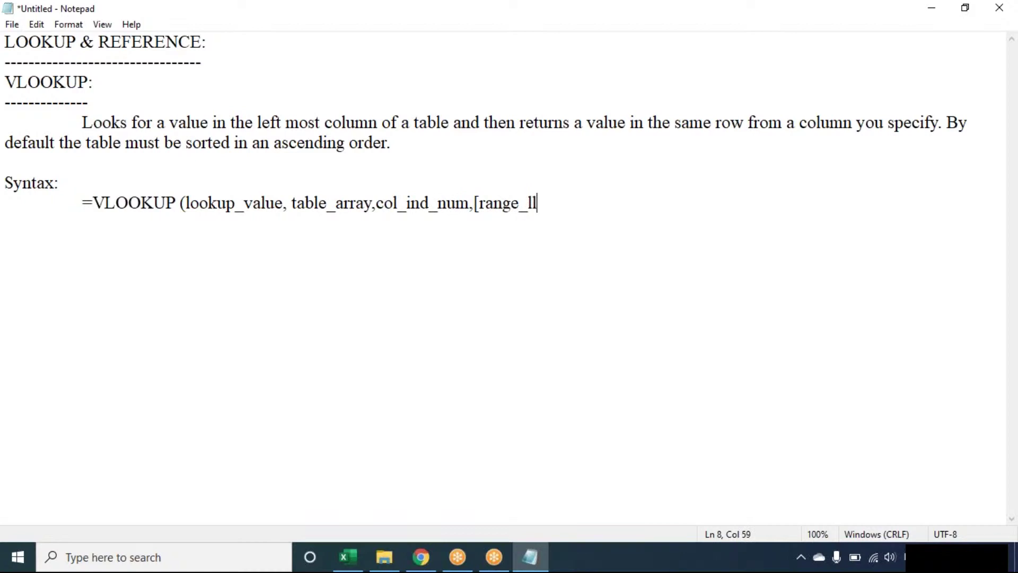
{"action": "key", "text": "BackSpace"}
{"action": "type", "text": "ookup]"}
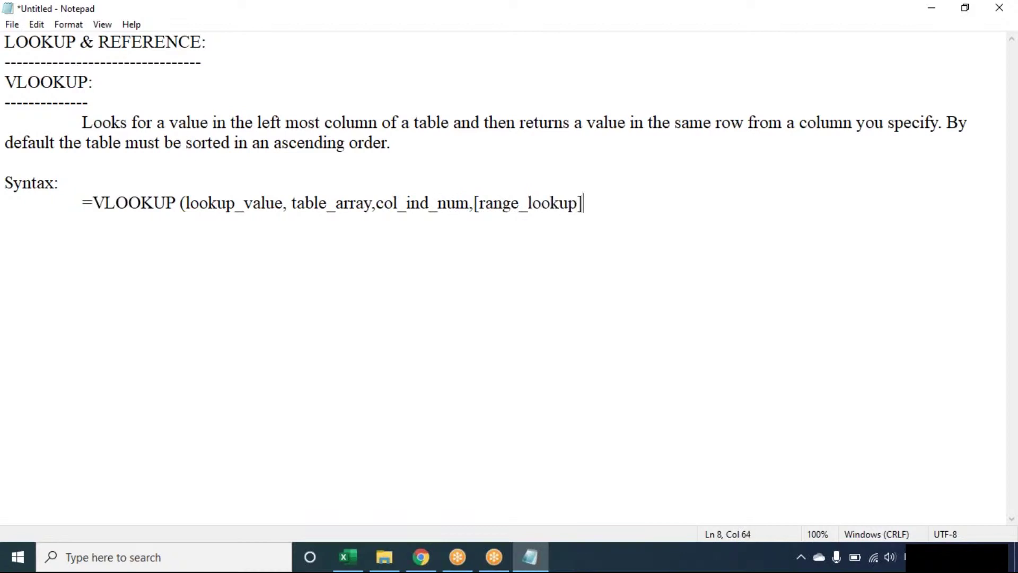
{"action": "type", "text": ")"}
{"action": "key", "text": "Return"}
{"action": "key", "text": "Return"}
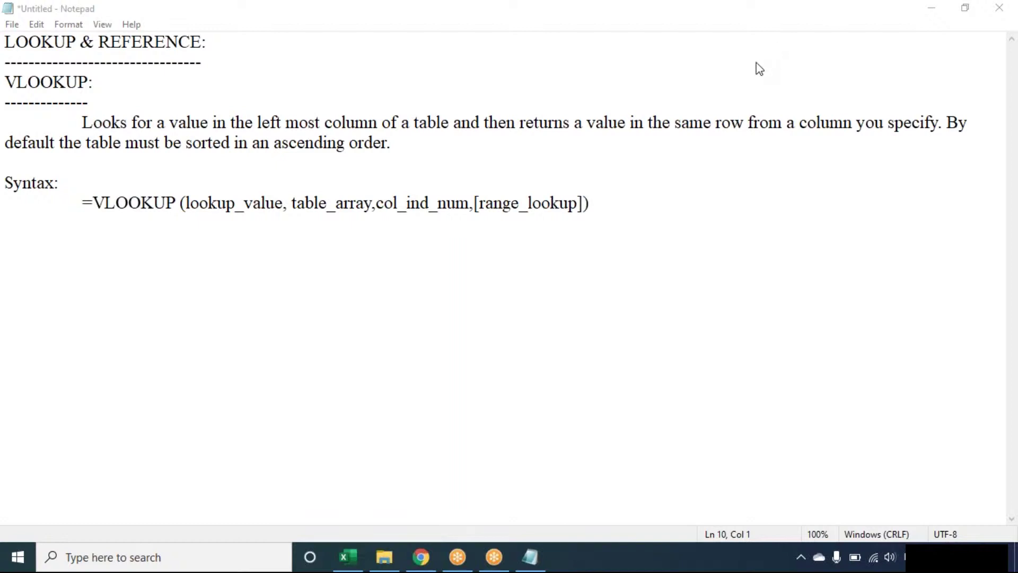
Switch to the LookupFunctions workbook in Excel and examine the employee table and the lookup tables across the Lookups sheet.
{"action": "left_click", "coordinate": [362, 557]}
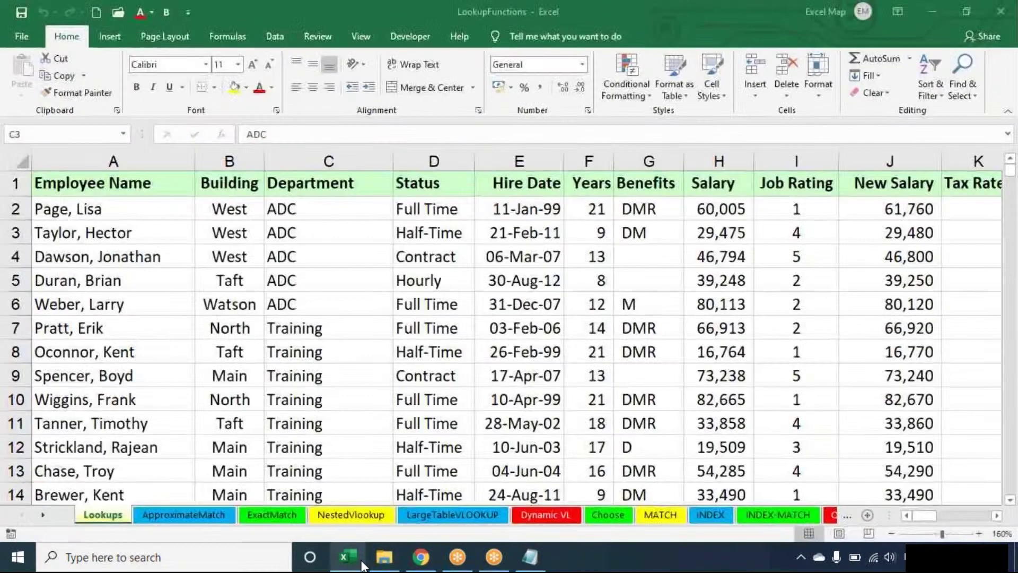
{"action": "left_click", "coordinate": [46, 515]}
{"action": "left_click", "coordinate": [21, 514]}
{"action": "left_click", "coordinate": [21, 514]}
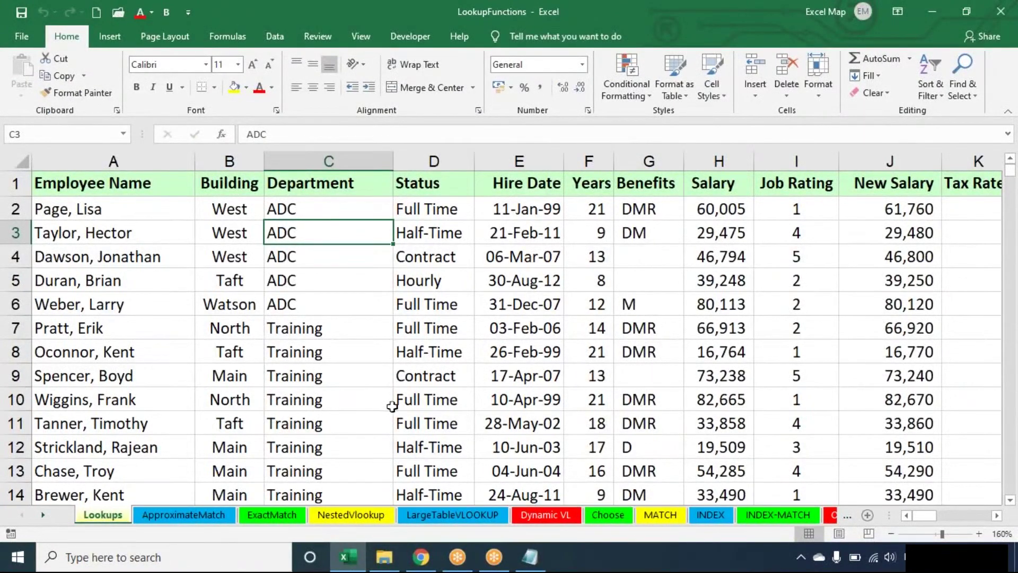
{"action": "left_click", "coordinate": [995, 514]}
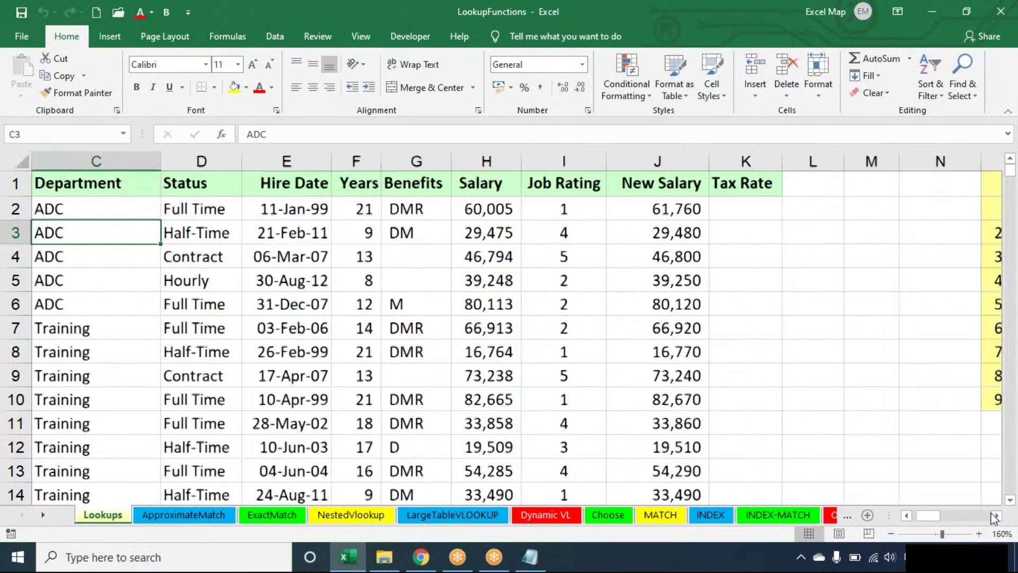
{"action": "left_click", "coordinate": [994, 517]}
{"action": "left_click", "coordinate": [906, 515]}
{"action": "left_click", "coordinate": [906, 515]}
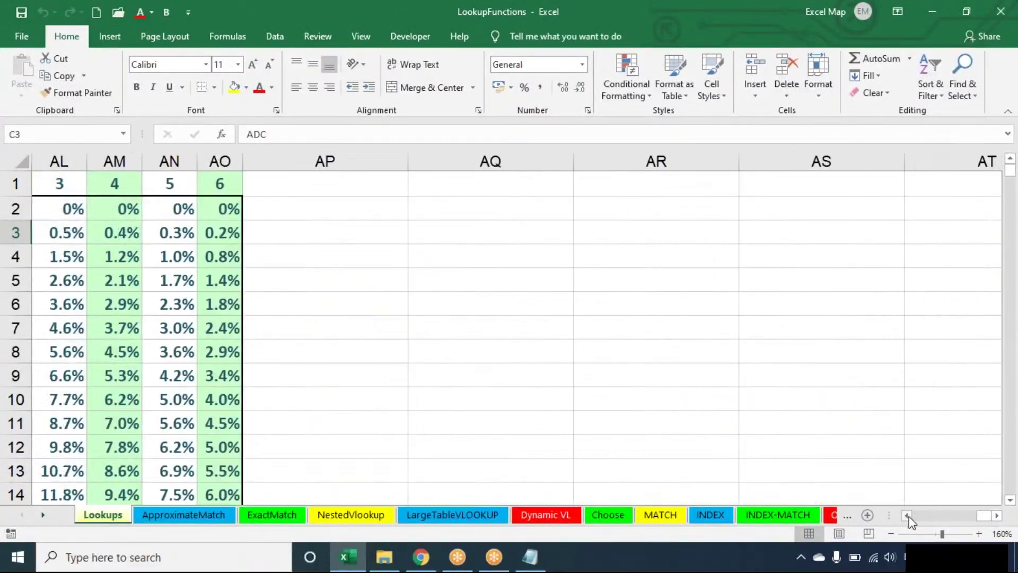
{"action": "left_click", "coordinate": [907, 517]}
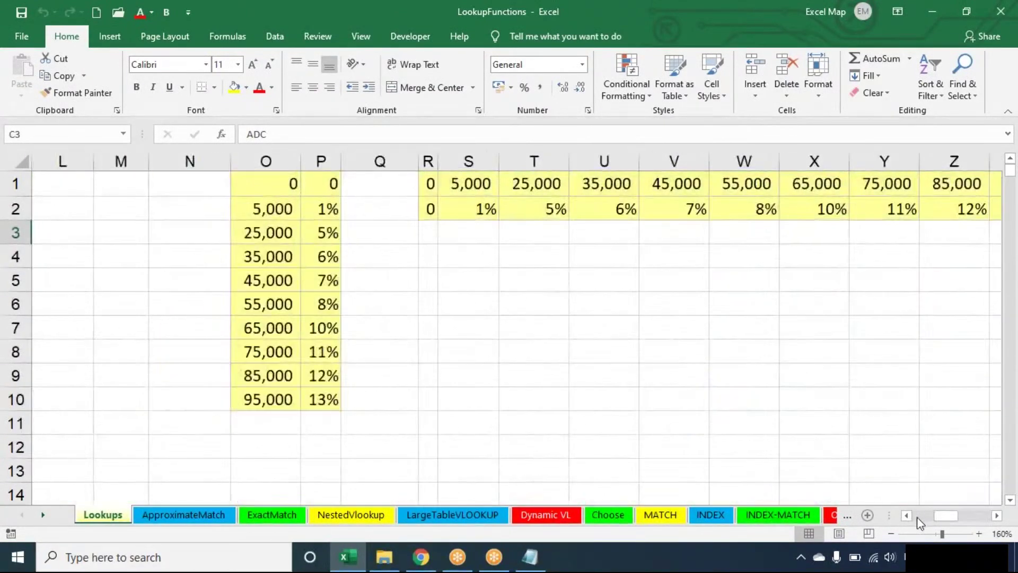
Examine the empty Tax Rate column and the salary thresholds of the vertical lookup table in column O.
{"action": "left_click", "coordinate": [906, 516]}
{"action": "left_click", "coordinate": [906, 515]}
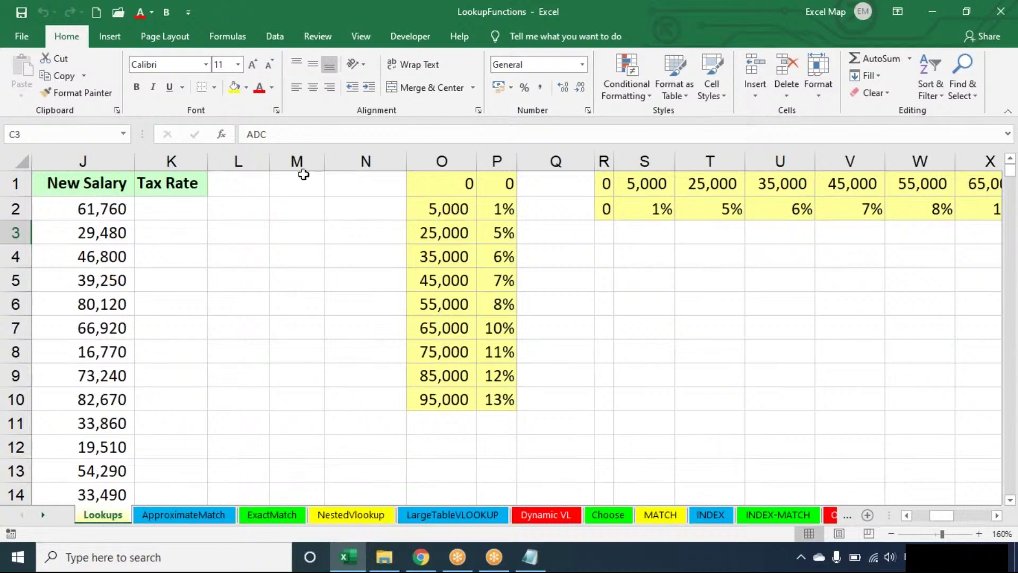
{"action": "left_click", "coordinate": [99, 161]}
{"action": "left_click", "coordinate": [147, 158]}
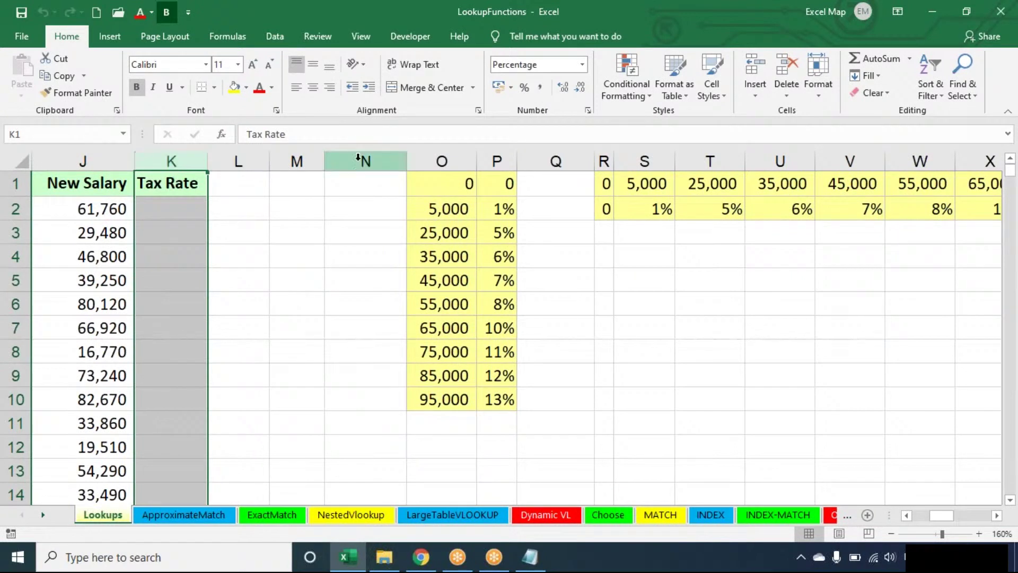
{"action": "left_click", "coordinate": [437, 158]}
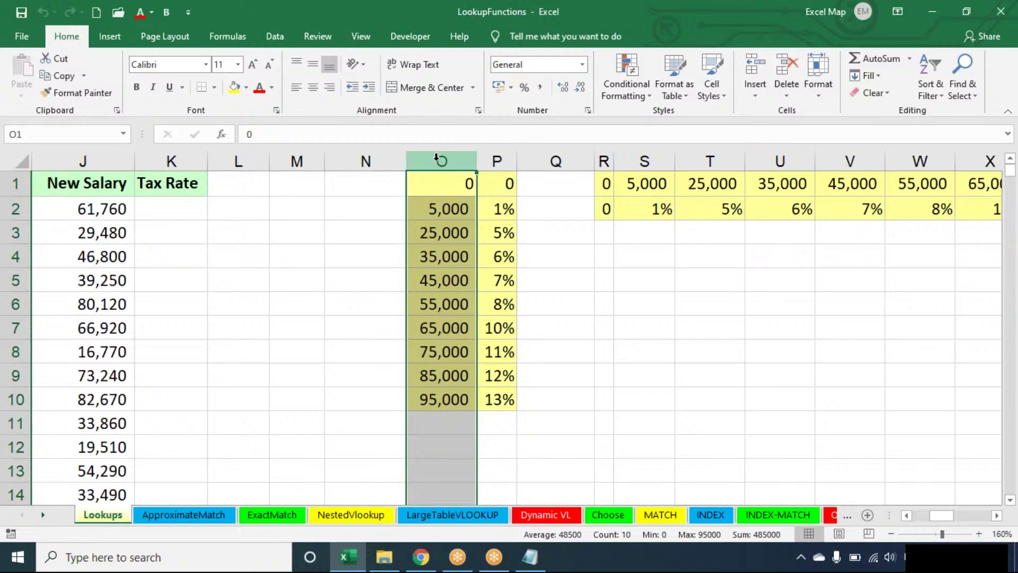
{"action": "left_click", "coordinate": [490, 181]}
{"action": "left_click", "coordinate": [457, 206]}
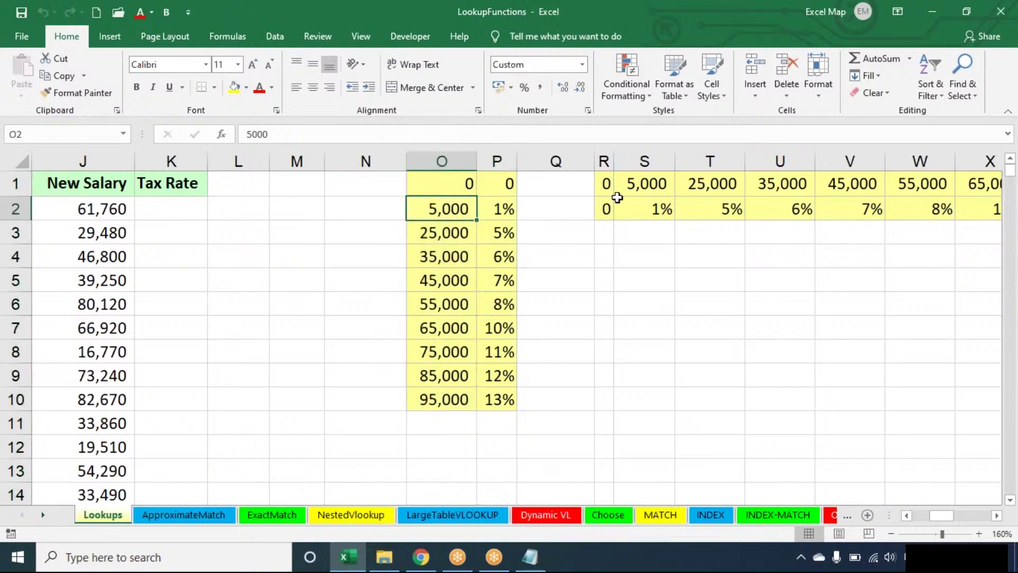
{"action": "key", "text": "Down"}
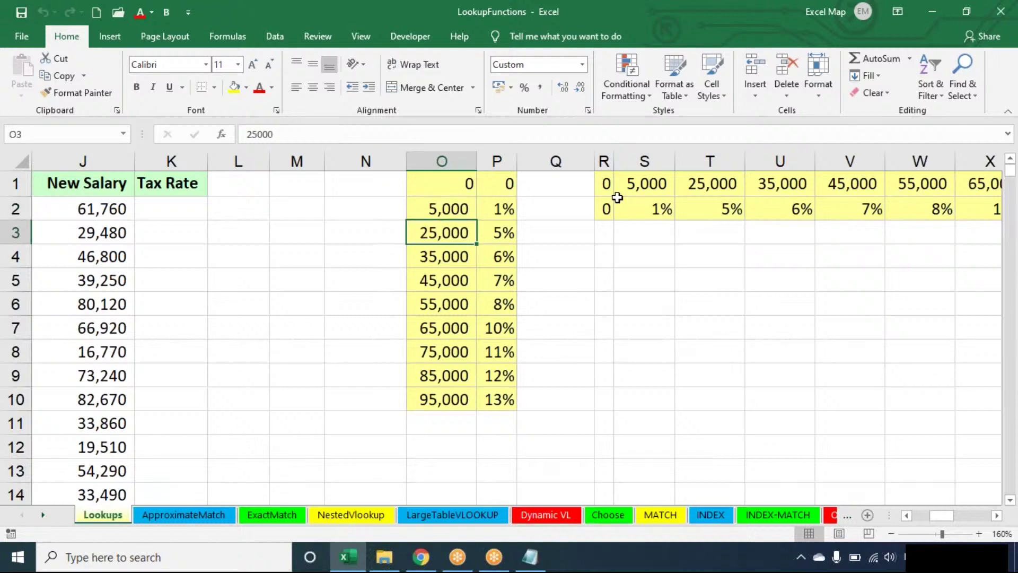
{"action": "key", "text": "Down"}
{"action": "key", "text": "Down"}
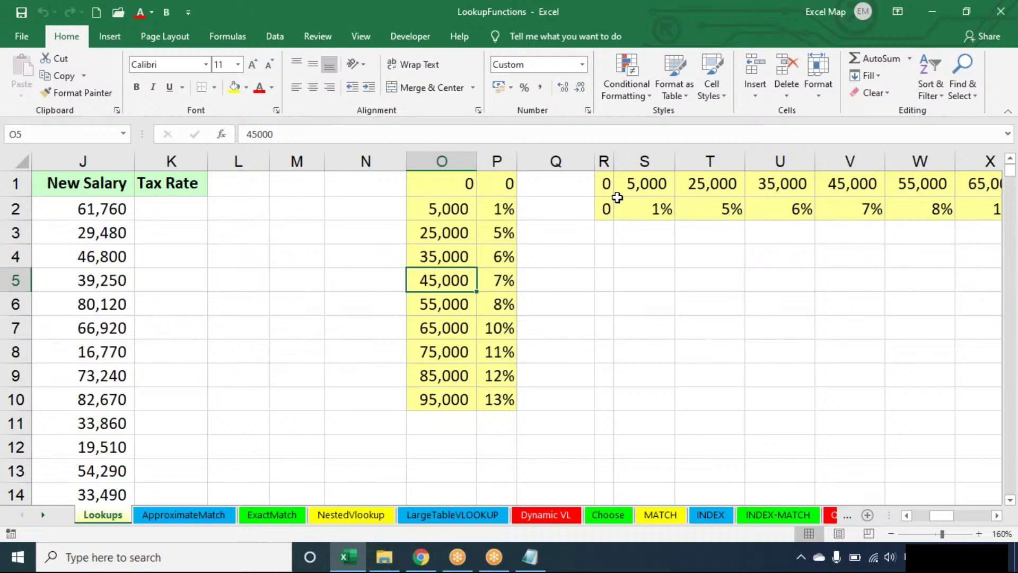
Examine the rates in column P beside their salary thresholds, and compare them with the employee table's last columns.
{"action": "key", "text": "Up"}
{"action": "key", "text": "Up"}
{"action": "key", "text": "Up"}
{"action": "key", "text": "Up"}
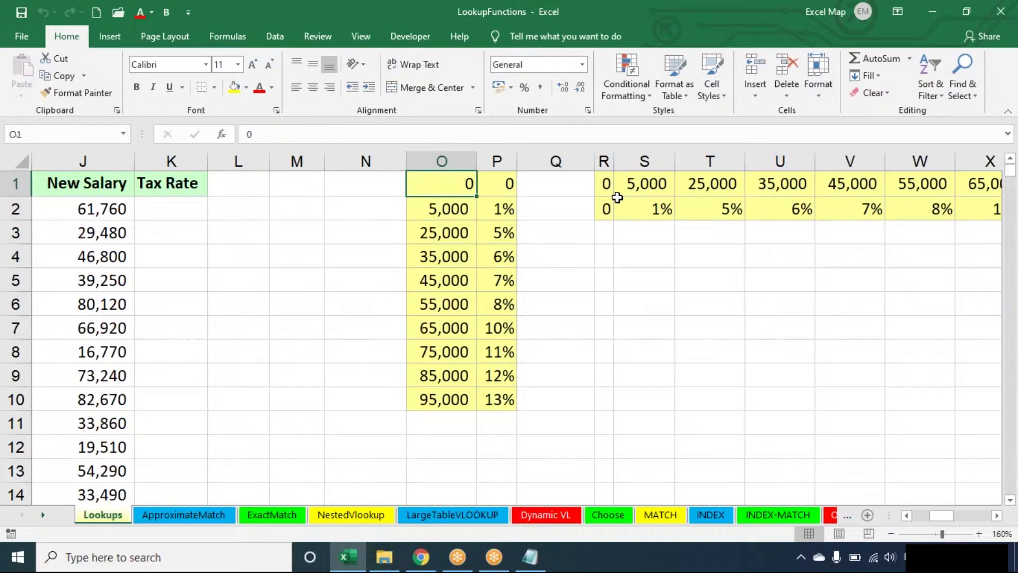
{"action": "key", "text": "Right"}
{"action": "key", "text": "Down"}
{"action": "key", "text": "Left"}
{"action": "key", "text": "Right"}
{"action": "key", "text": "Down"}
{"action": "key", "text": "Down"}
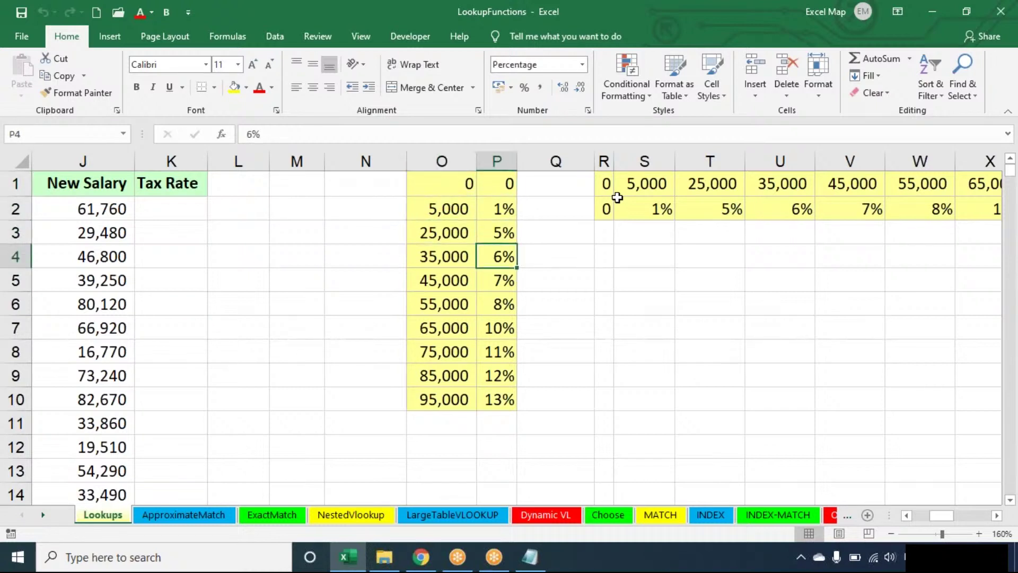
{"action": "key", "text": "Left"}
{"action": "key", "text": "Left"}
{"action": "key", "text": "Left"}
{"action": "key", "text": "Left"}
{"action": "key", "text": "Left"}
{"action": "scroll", "coordinate": [617, 197], "scroll_direction": "left", "scroll_amount": 1}
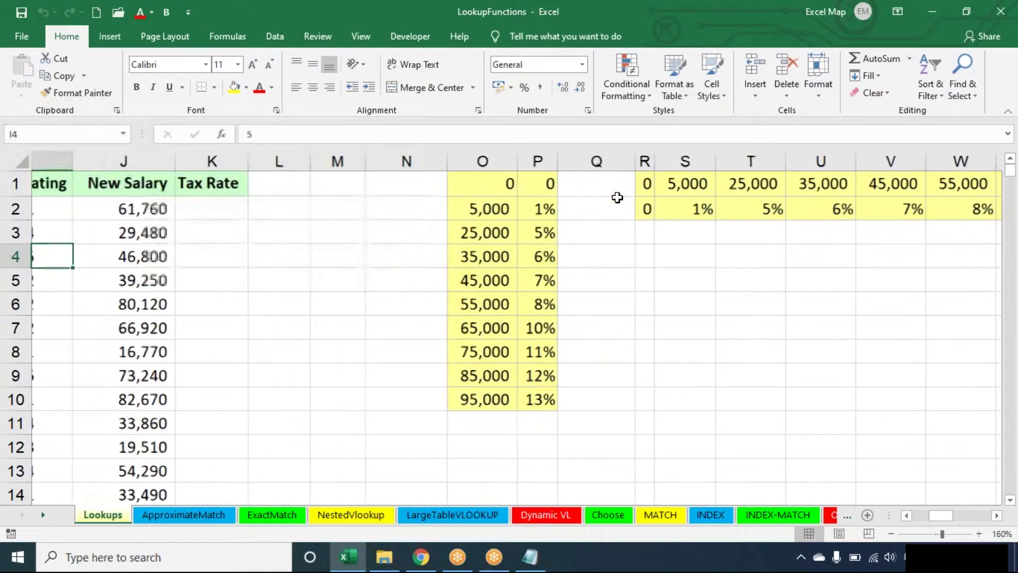
{"action": "key", "text": "Up"}
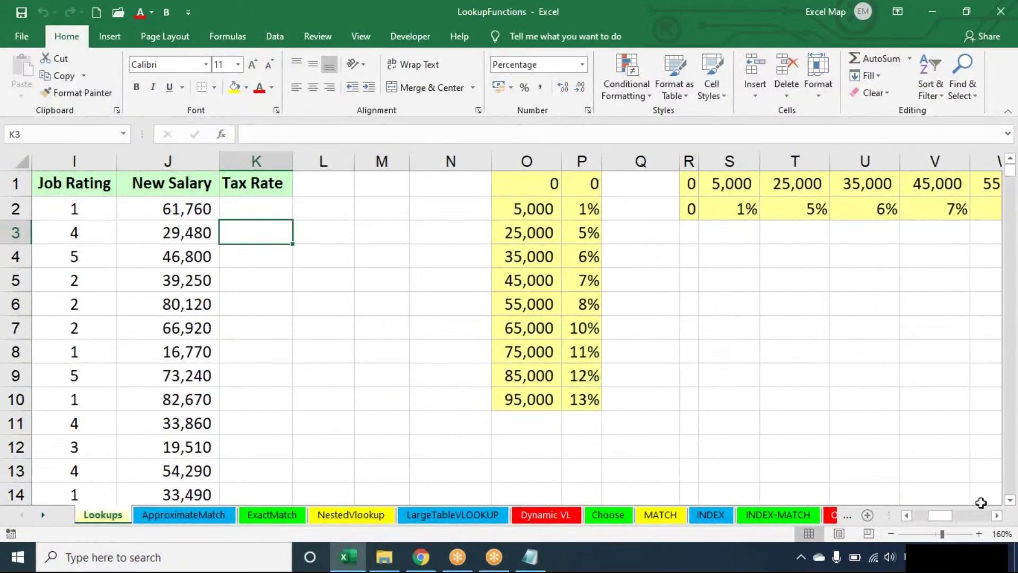
{"action": "left_click", "coordinate": [996, 517]}
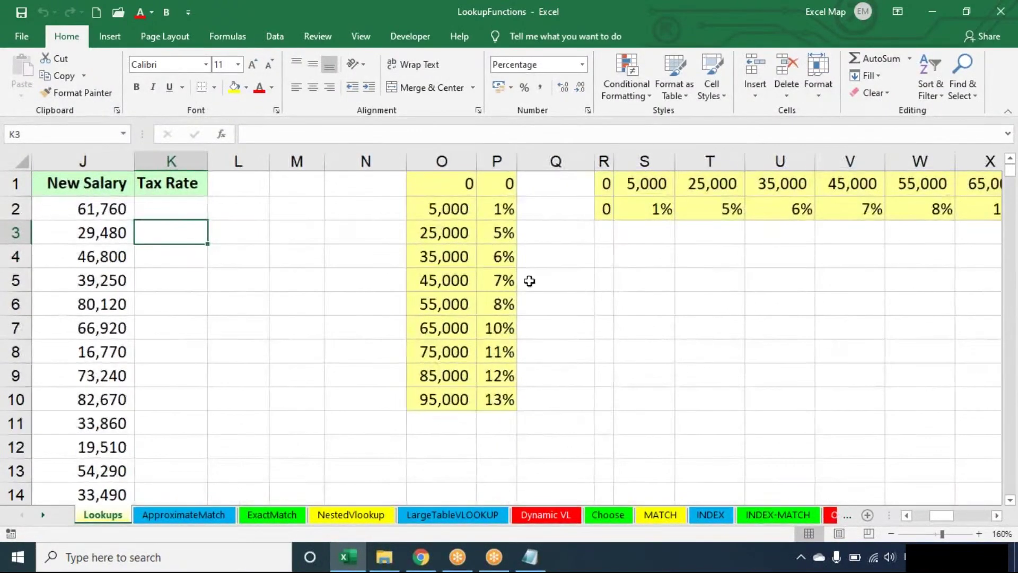
Compare the new salary in J2 with the brackets in column O to find its matching rate in column P.
{"action": "left_click", "coordinate": [101, 212]}
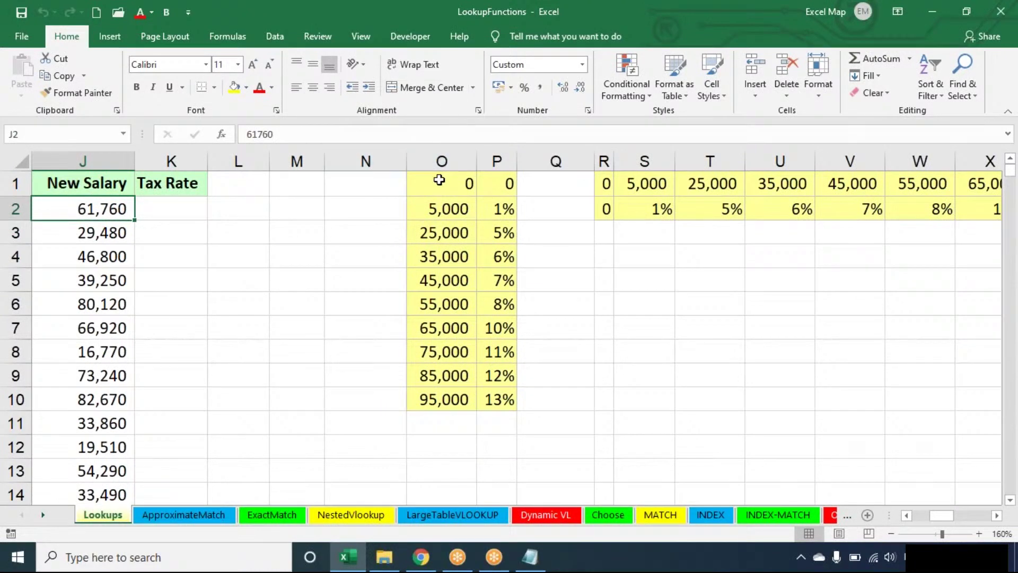
{"action": "left_click_drag", "start_coordinate": [438, 181], "coordinate": [437, 206]}
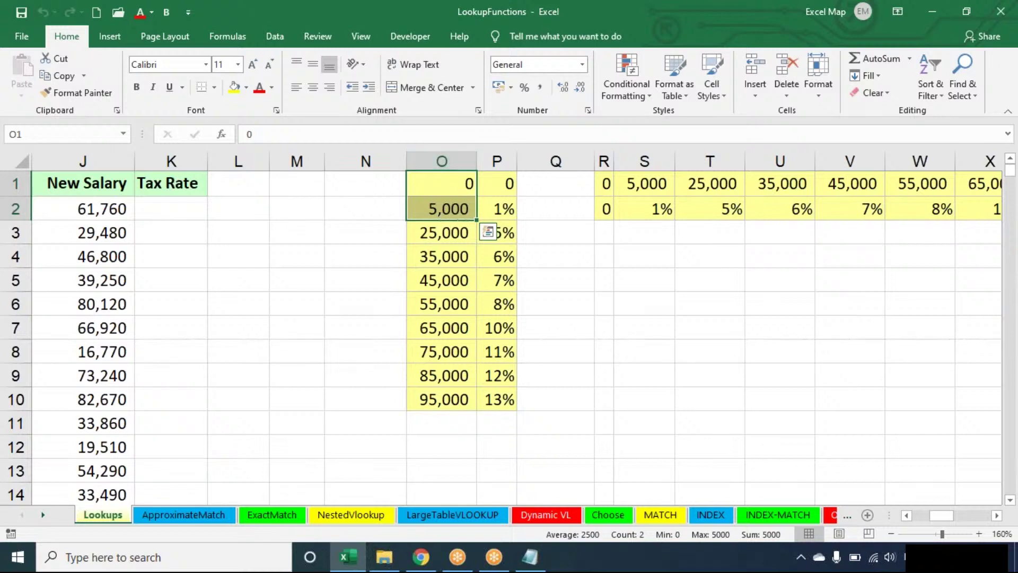
{"action": "left_click", "coordinate": [492, 185]}
{"action": "left_click", "coordinate": [464, 237]}
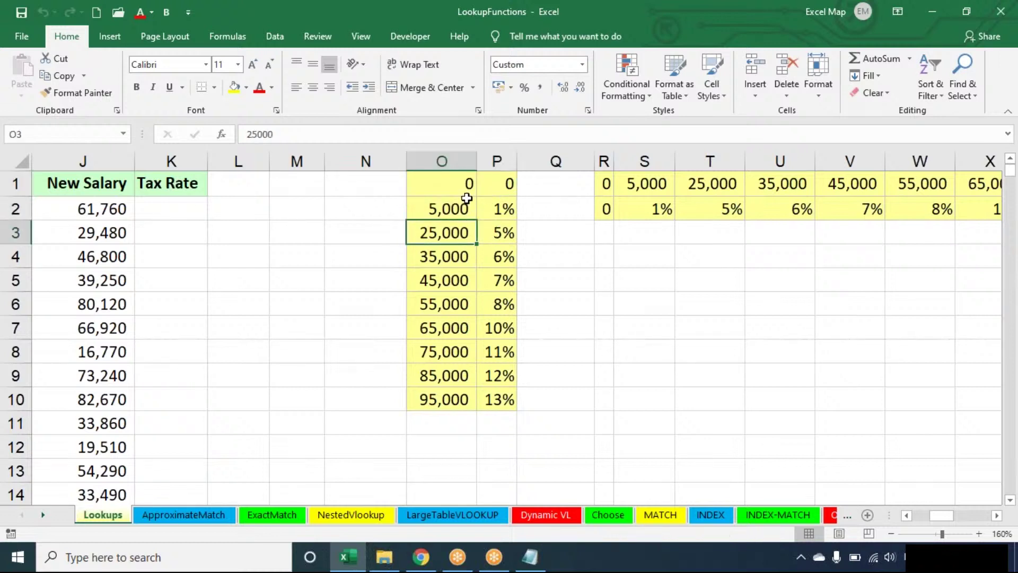
{"action": "left_click", "coordinate": [502, 210]}
{"action": "left_click_drag", "start_coordinate": [457, 256], "coordinate": [456, 233]}
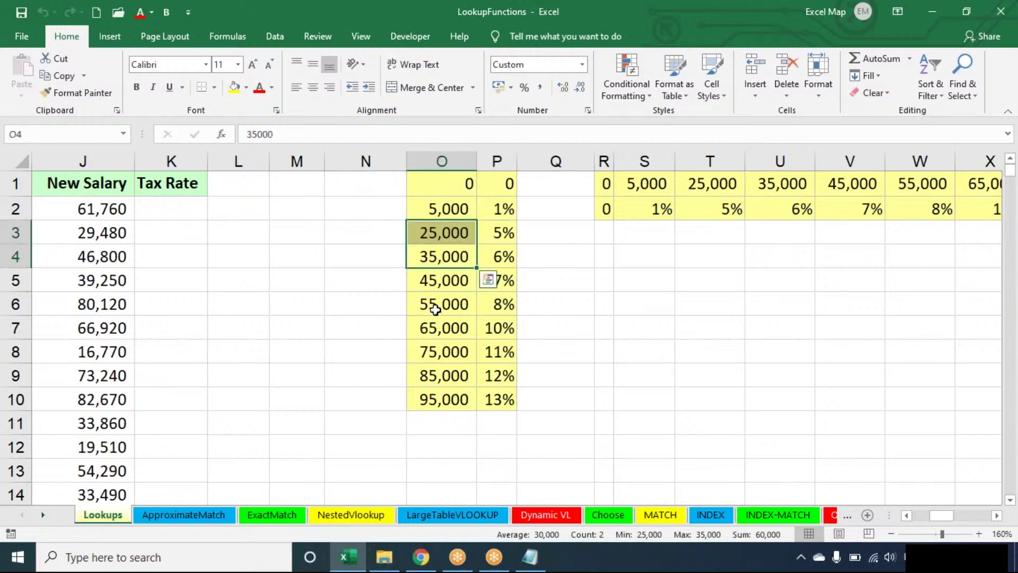
{"action": "left_click_drag", "start_coordinate": [434, 309], "coordinate": [432, 329]}
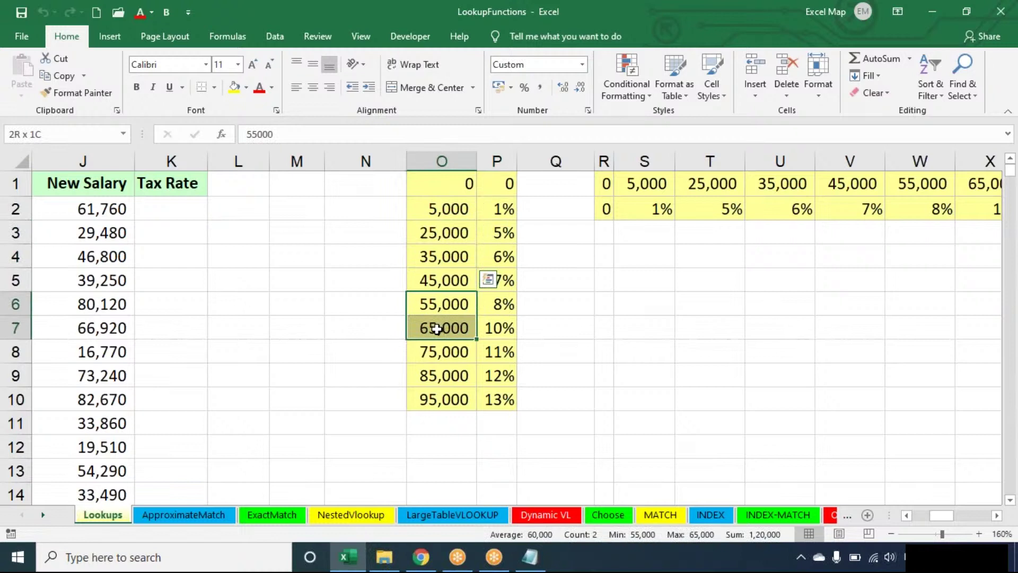
{"action": "left_click", "coordinate": [504, 302]}
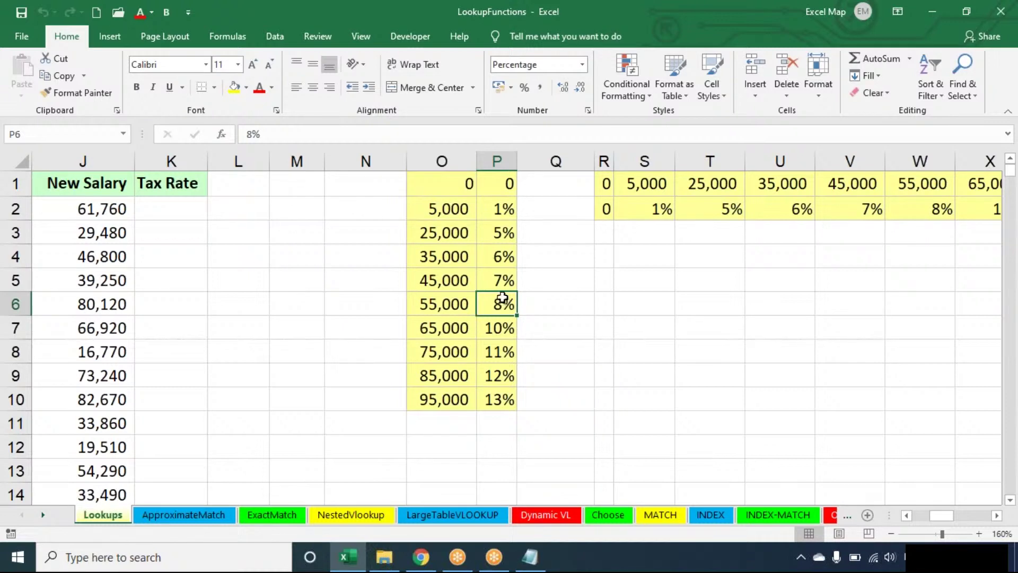
Enter =VLOOKUP(J2,O1:P10,2) in K2 and fill it down the Tax Rate column.
{"action": "left_click", "coordinate": [190, 201]}
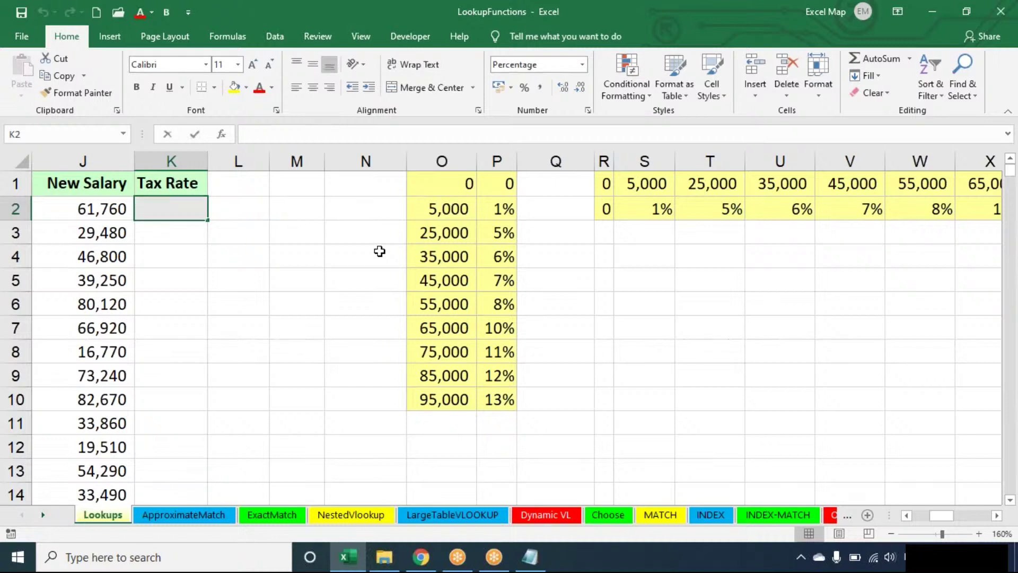
{"action": "type", "text": "=VLOOKUP("}
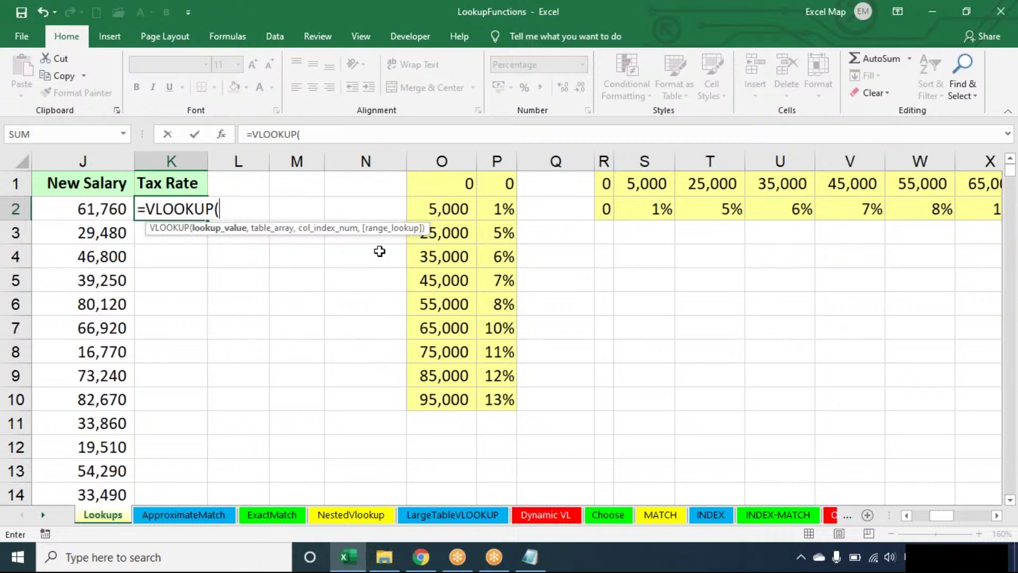
{"action": "key", "text": "Left"}
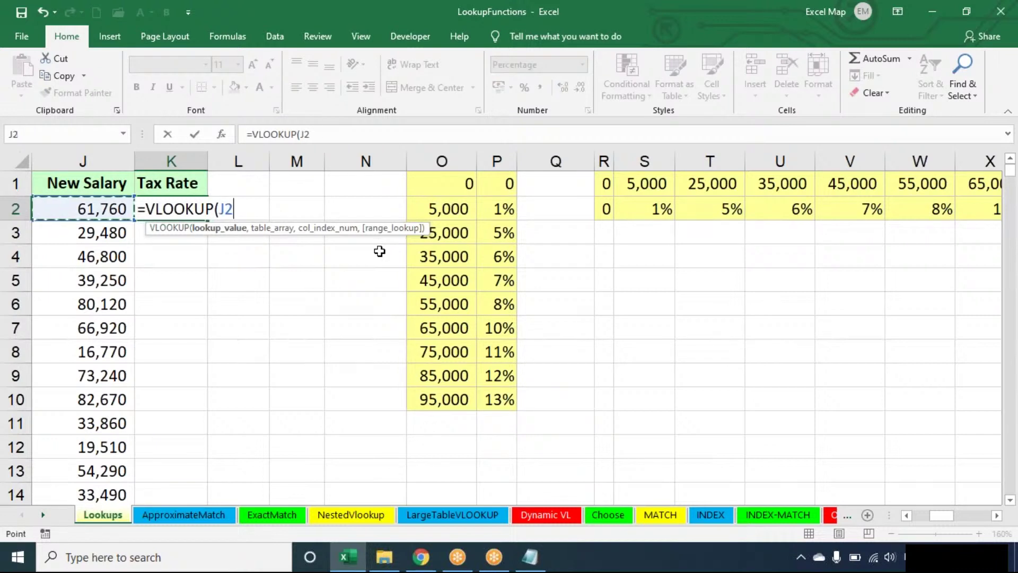
{"action": "type", "text": ","}
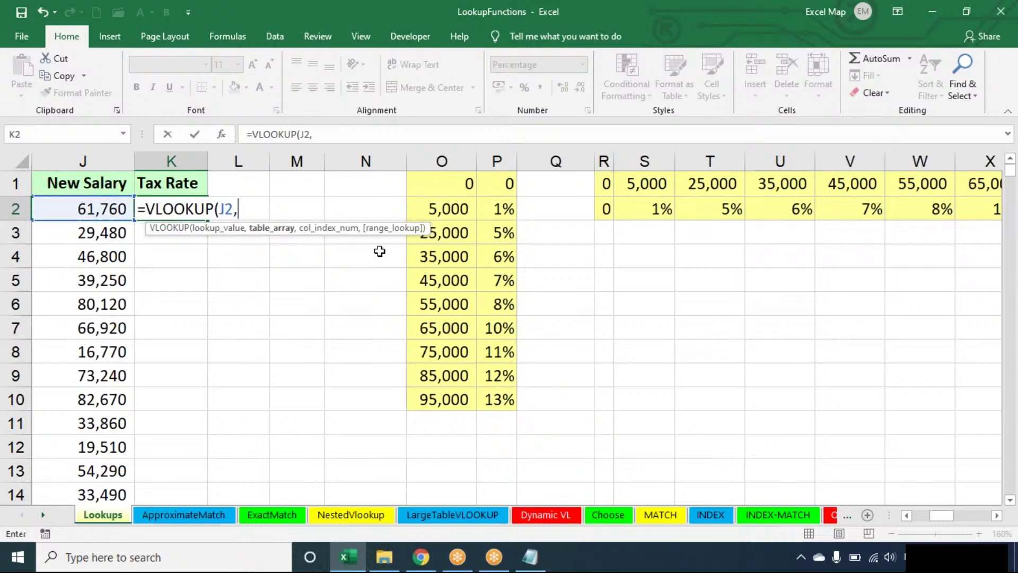
{"action": "left_click_drag", "start_coordinate": [443, 184], "coordinate": [484, 397]}
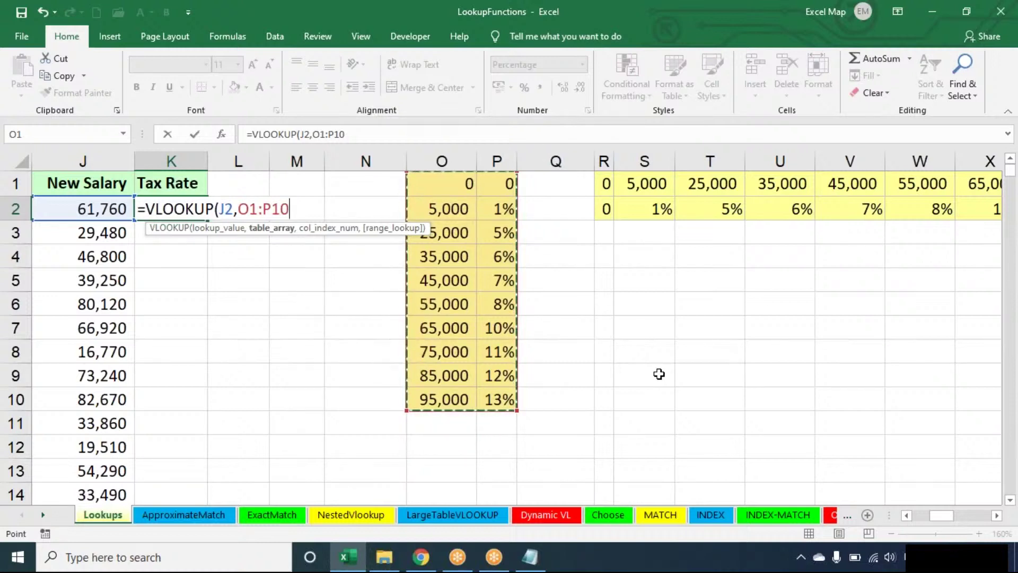
{"action": "type", "text": ","}
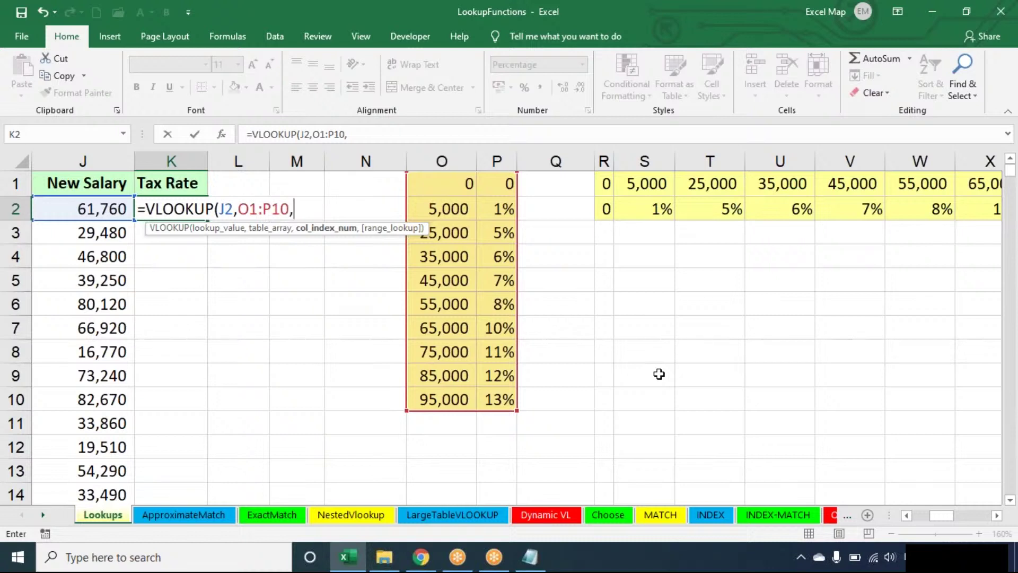
{"action": "type", "text": "2)"}
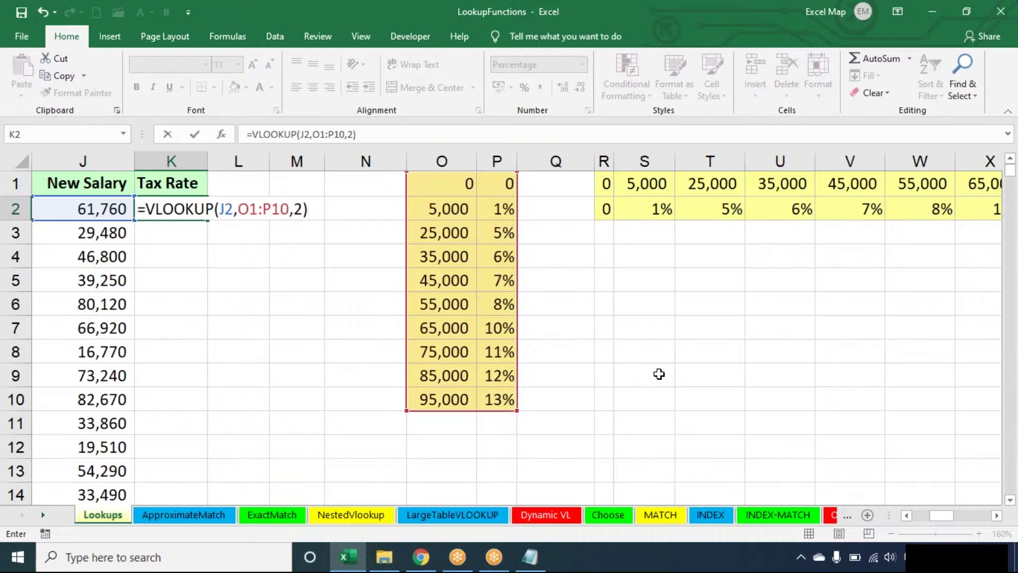
{"action": "key", "text": "Return"}
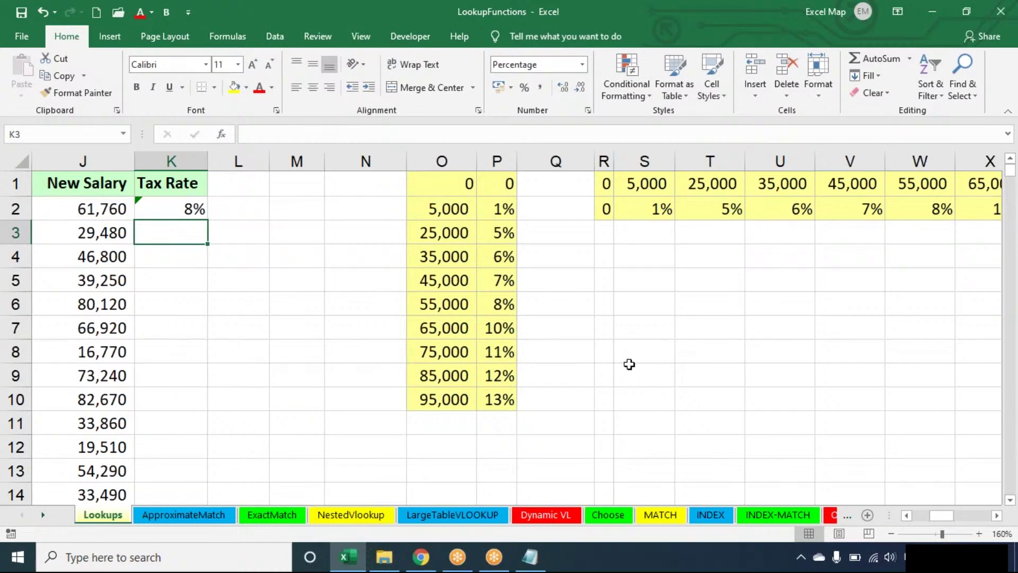
{"action": "left_click", "coordinate": [165, 208]}
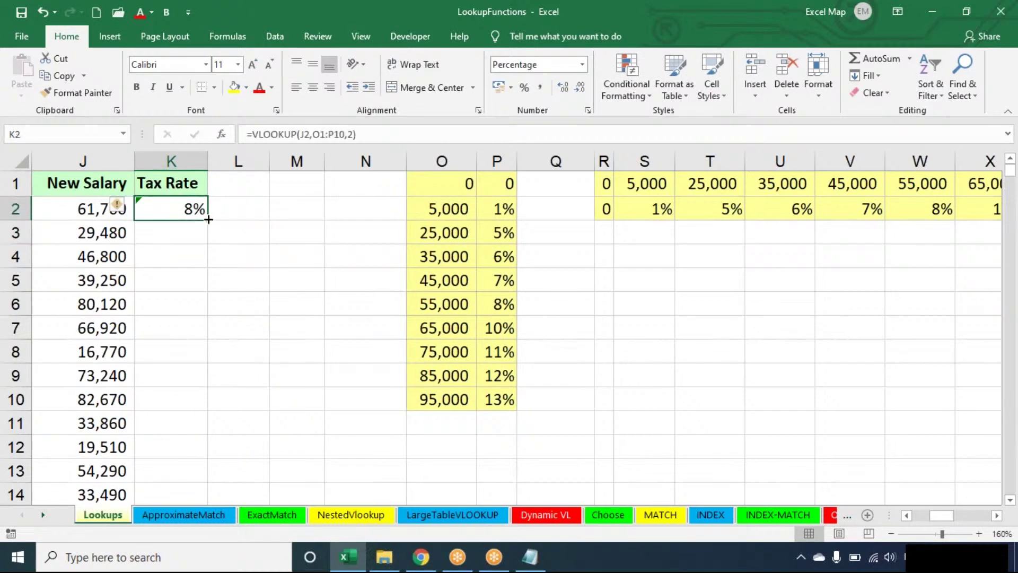
{"action": "double_click", "coordinate": [209, 218]}
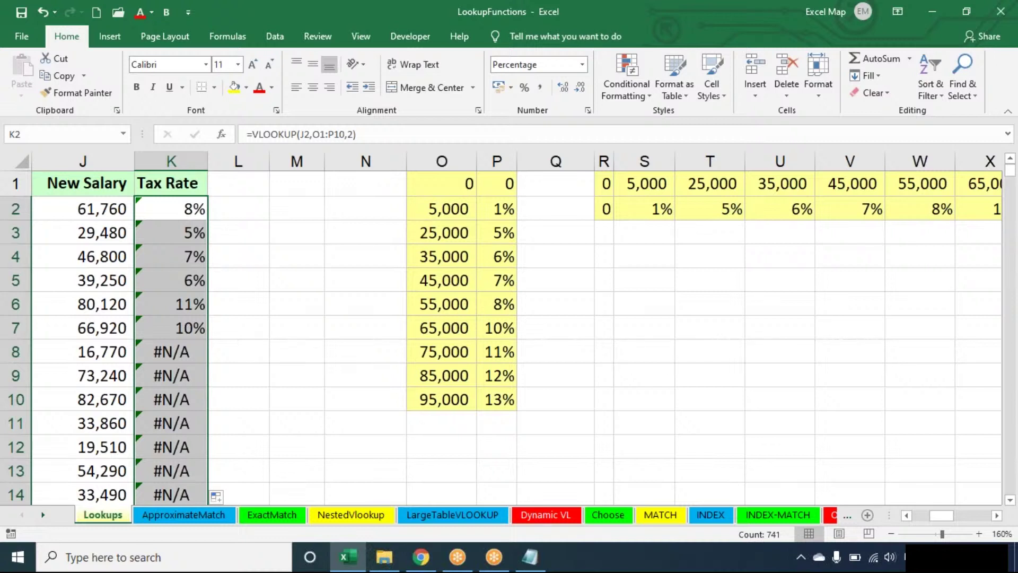
Compare the table ranges referenced by the Tax Rate formulas in K8, K2 and K3.
{"action": "left_click", "coordinate": [168, 350]}
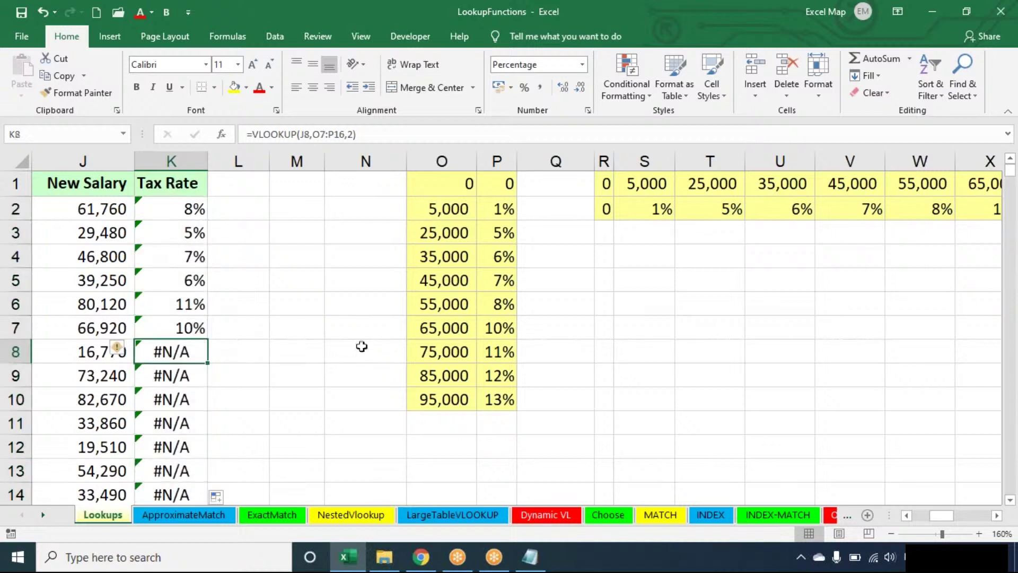
{"action": "key", "text": "Up"}
{"action": "key", "text": "Up"}
{"action": "key", "text": "Up"}
{"action": "key", "text": "Up"}
{"action": "key", "text": "Up"}
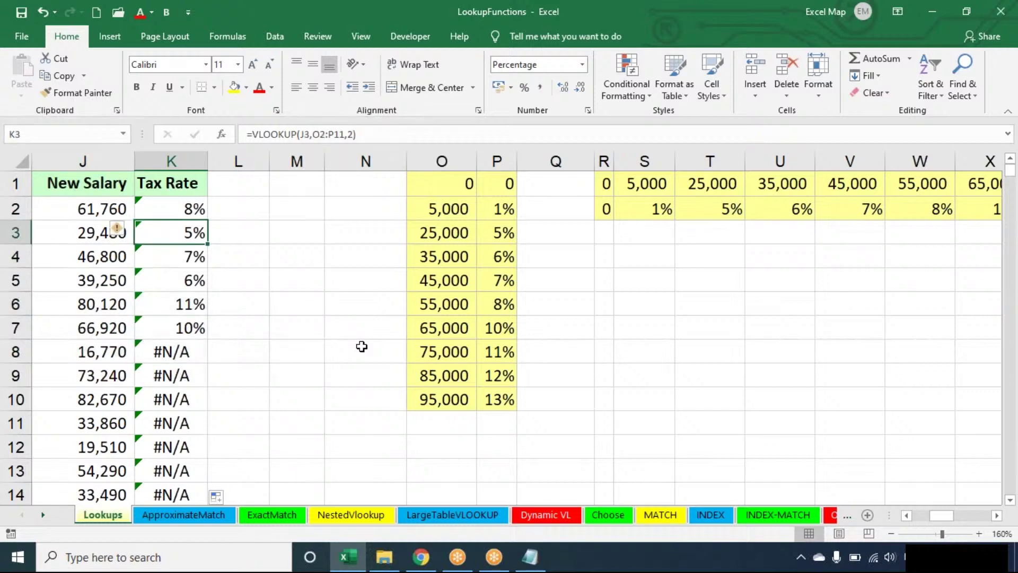
{"action": "key", "text": "Up"}
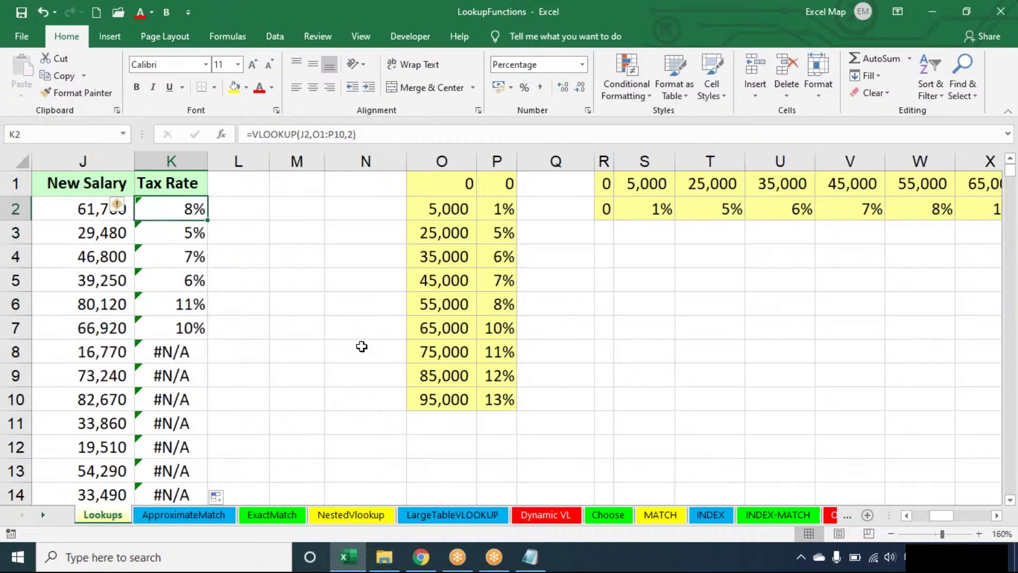
{"action": "double_click", "coordinate": [196, 209]}
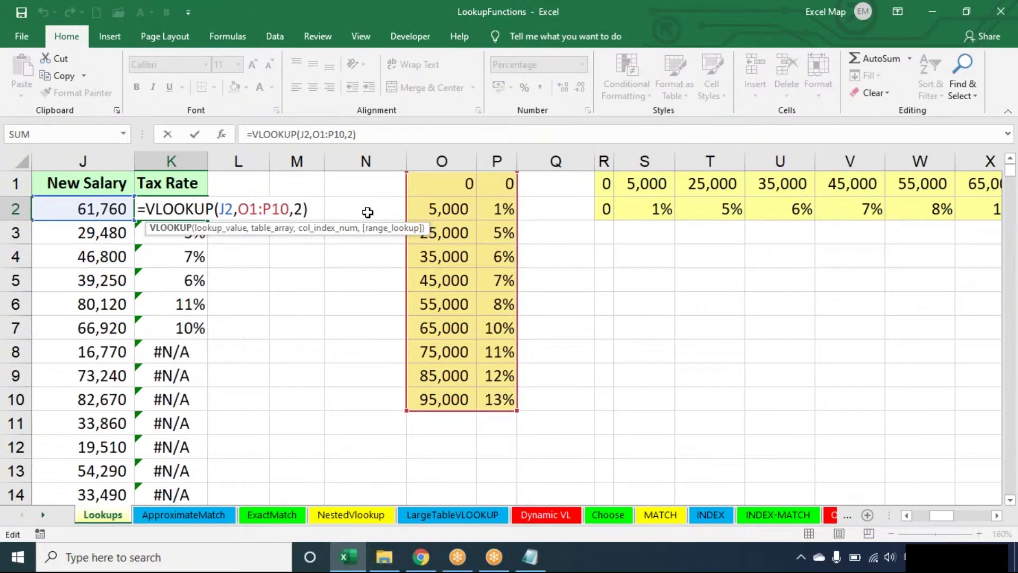
{"action": "key", "text": "Return"}
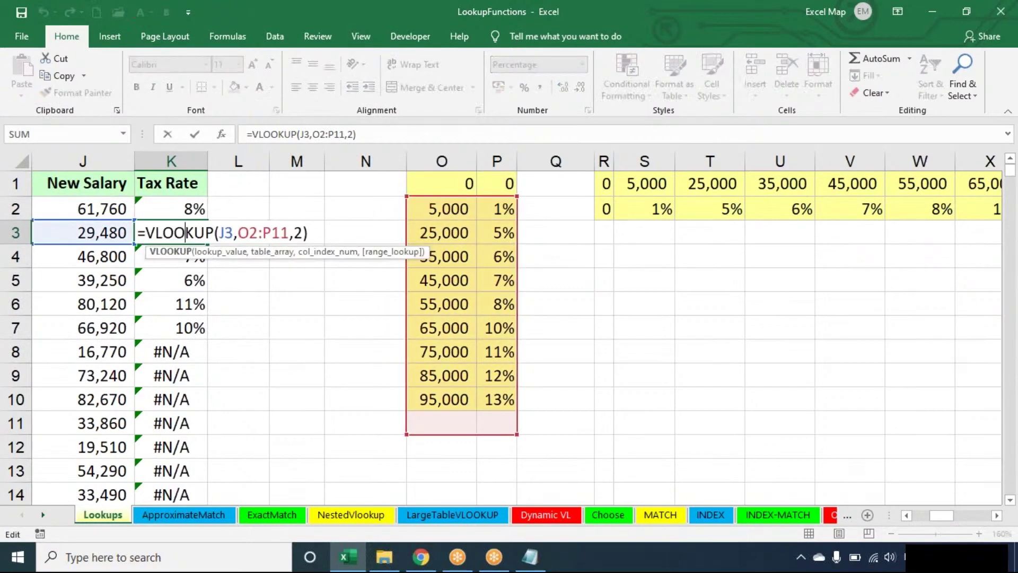
{"action": "double_click", "coordinate": [185, 232]}
{"action": "key", "text": "Return"}
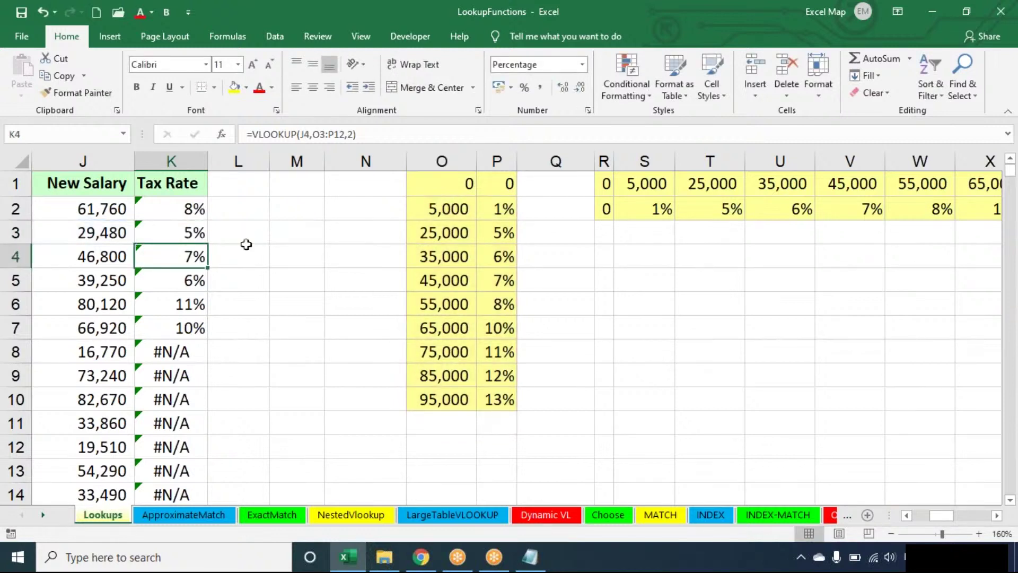
Examine how the lookup range shifts down in the Tax Rate formulas in K4, K6 and K8.
{"action": "double_click", "coordinate": [189, 259]}
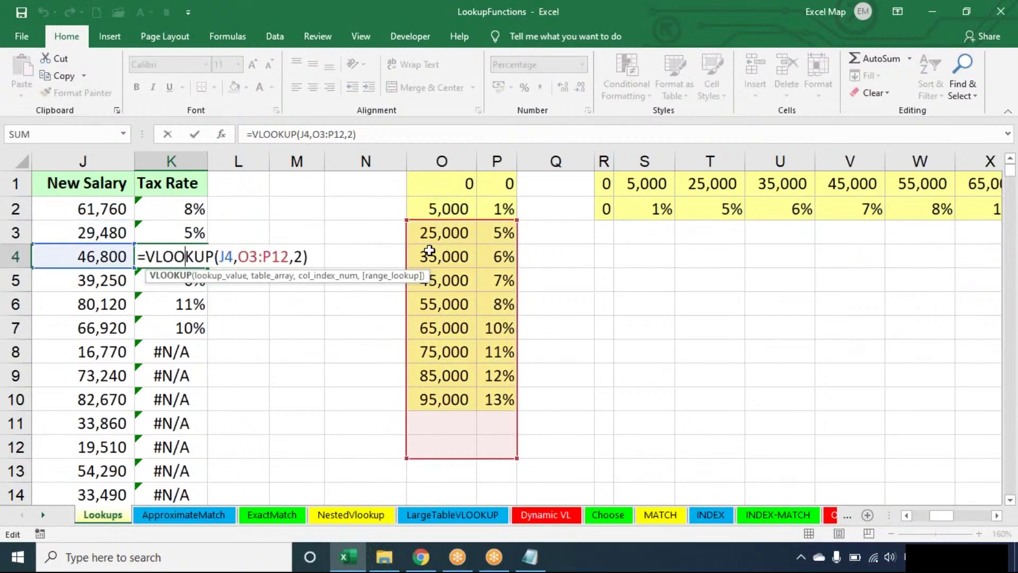
{"action": "double_click", "coordinate": [186, 303]}
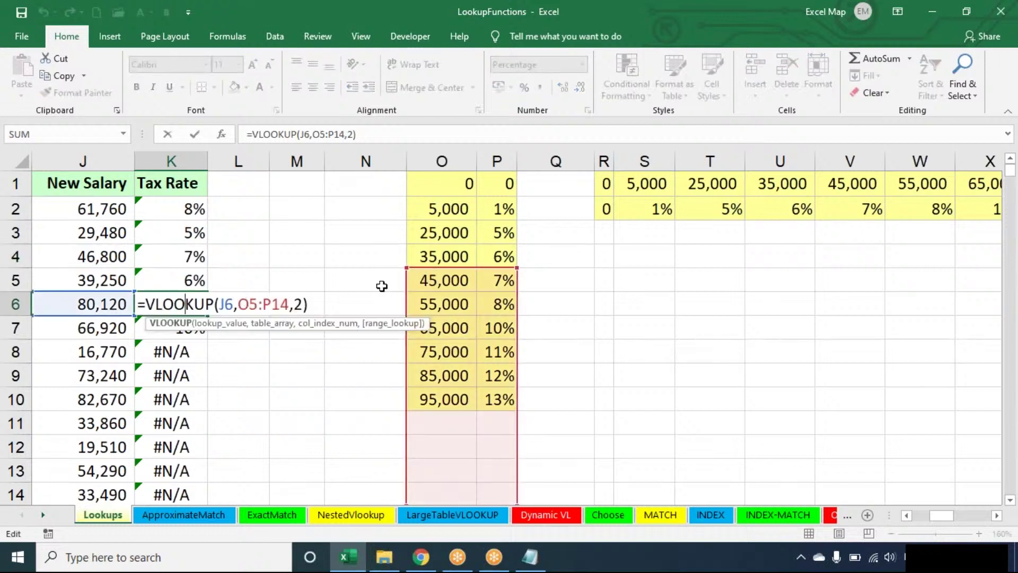
{"action": "key", "text": "Return"}
{"action": "key", "text": "Down"}
{"action": "key", "text": "Down"}
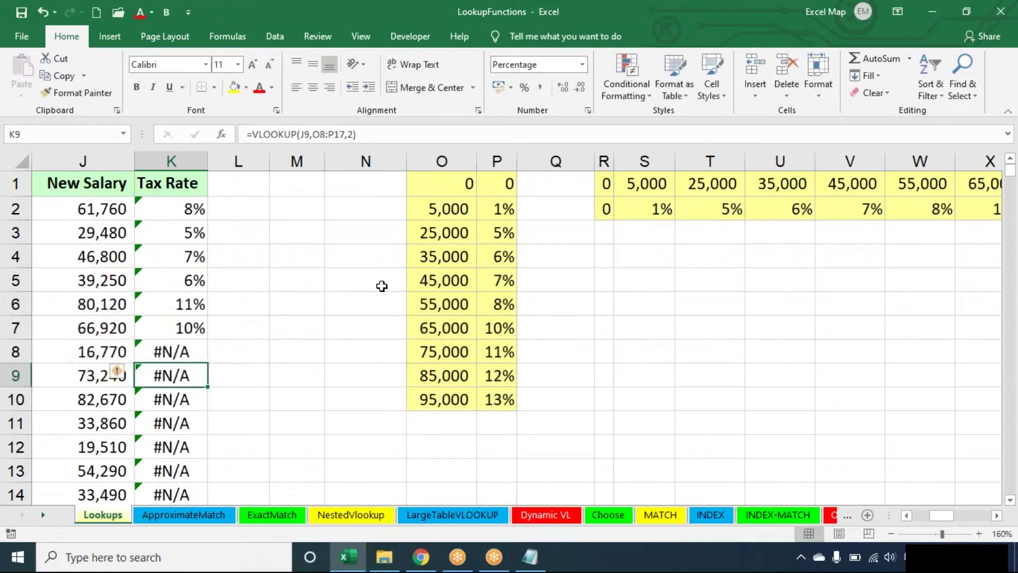
{"action": "key", "text": "Up"}
{"action": "key", "text": "F2"}
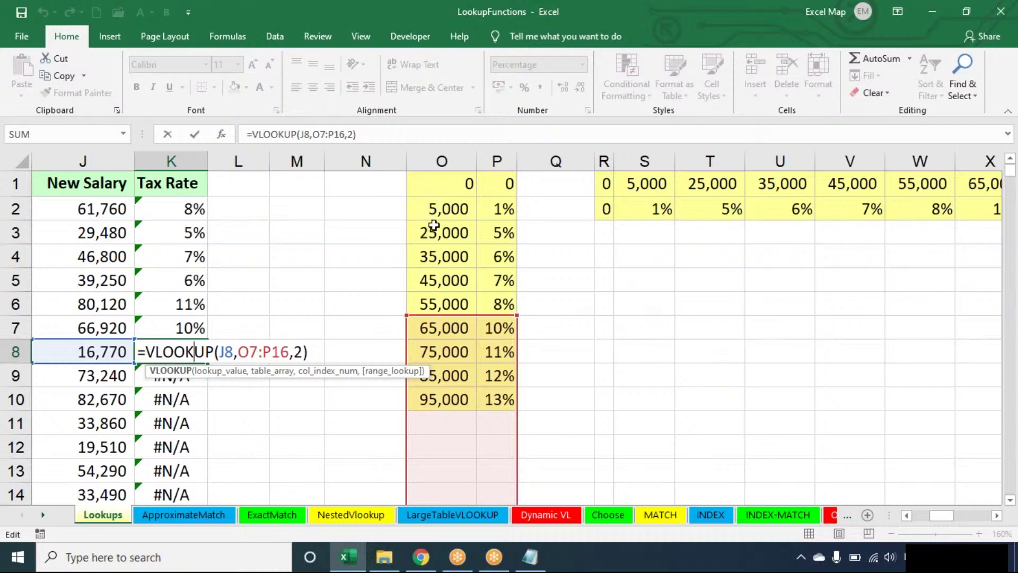
{"action": "key", "text": "ctrl+Return"}
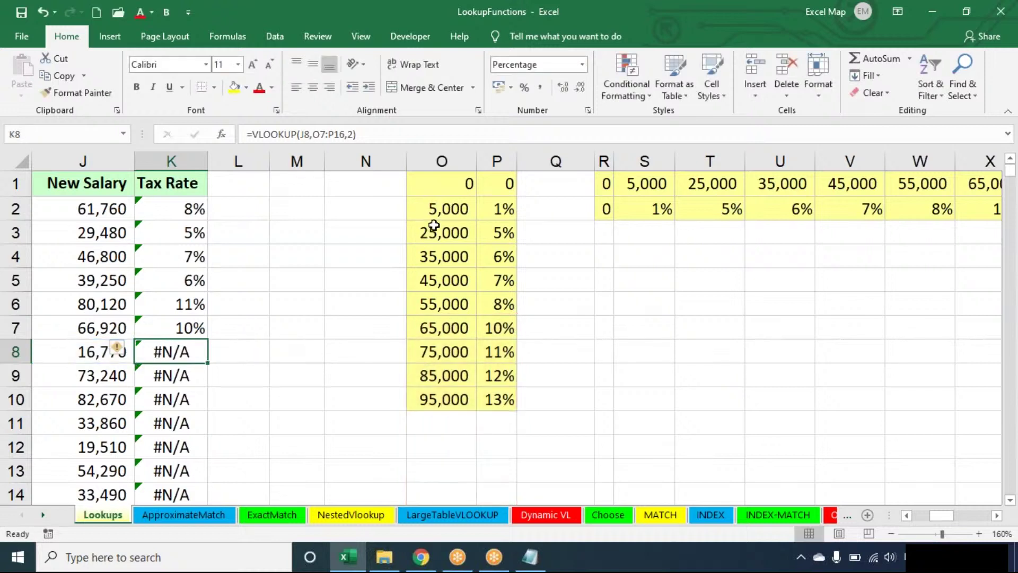
Undo the fill of the Tax Rate formula below K2.
{"action": "key", "text": "Up"}
{"action": "key", "text": "Up"}
{"action": "key", "text": "Up"}
{"action": "key", "text": "Up"}
{"action": "key", "text": "Up"}
{"action": "key", "text": "Up"}
{"action": "key", "text": "ctrl+z"}
{"action": "key", "text": "ctrl+z"}
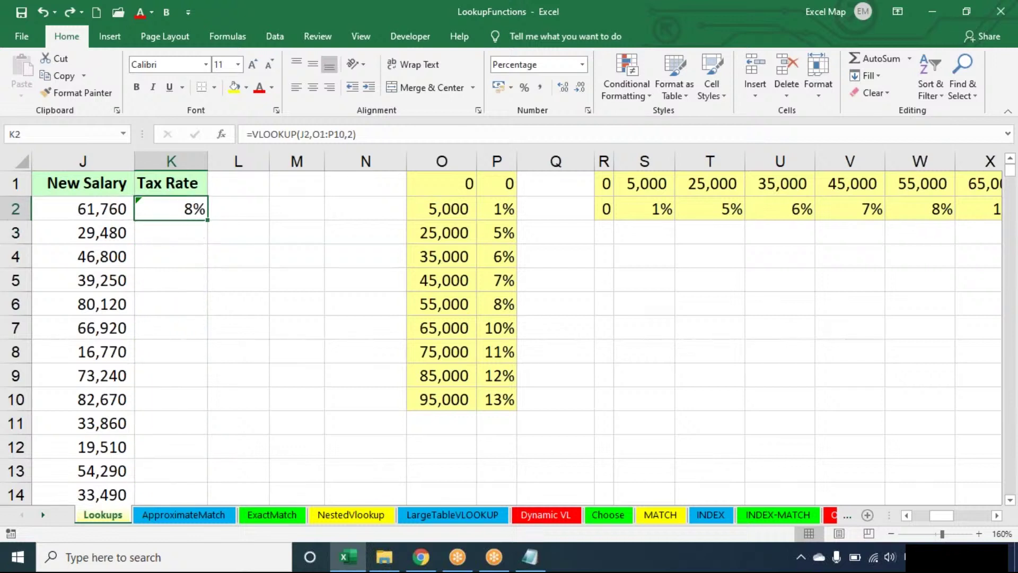
Enter =VLOOKUP(J2,$O$1:$P$10,2) in K2 with a locked table range and fill it down the Tax Rate column.
{"action": "type", "text": "=VLOOKUP("}
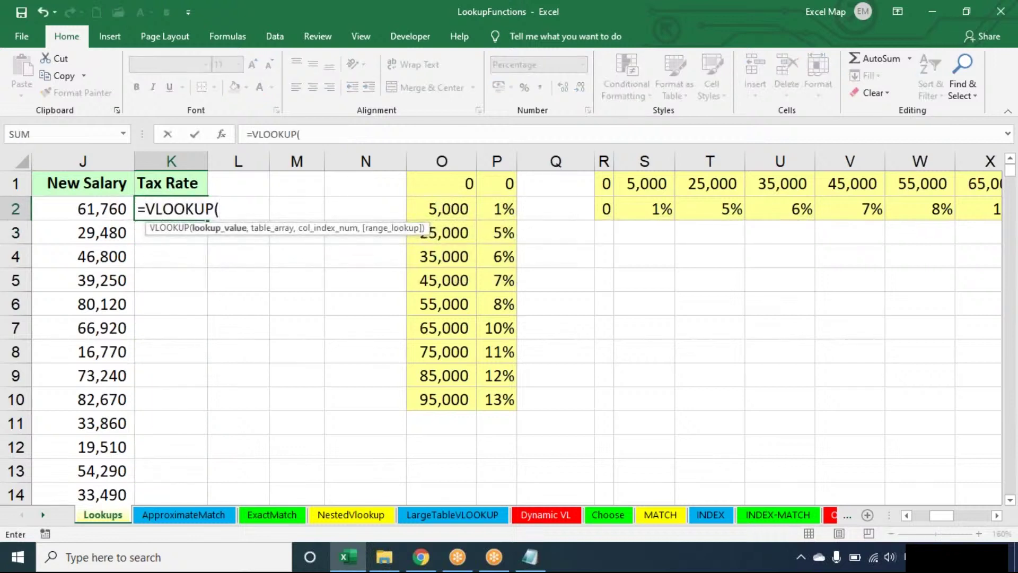
{"action": "key", "text": "Left"}
{"action": "type", "text": ","}
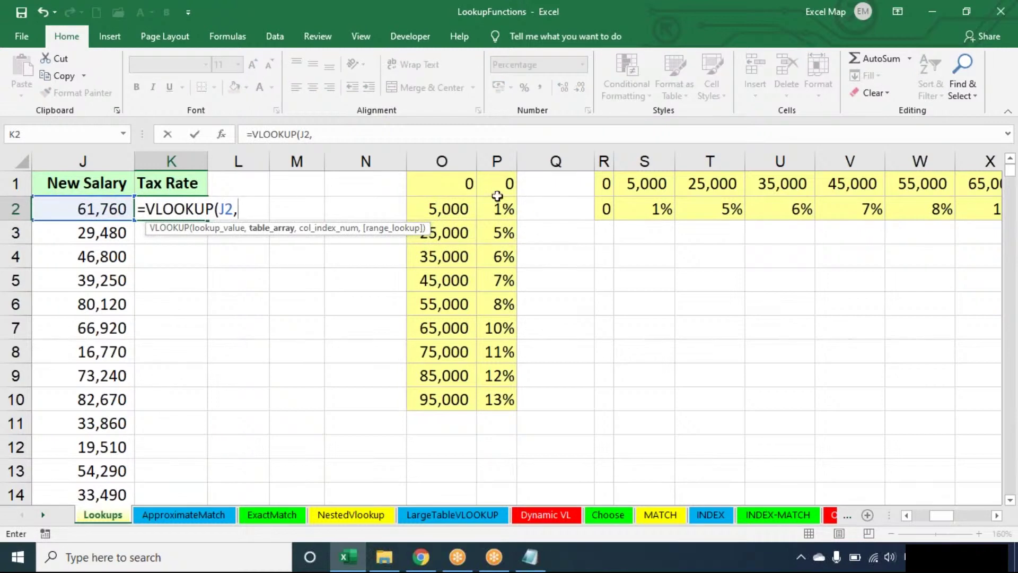
{"action": "left_click_drag", "start_coordinate": [464, 191], "coordinate": [485, 394]}
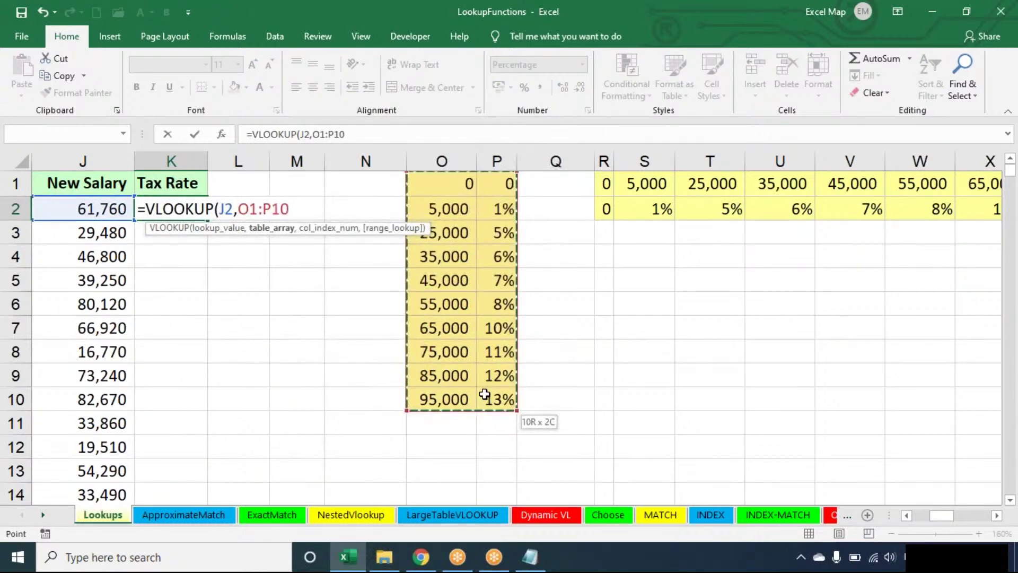
{"action": "key", "text": "F4"}
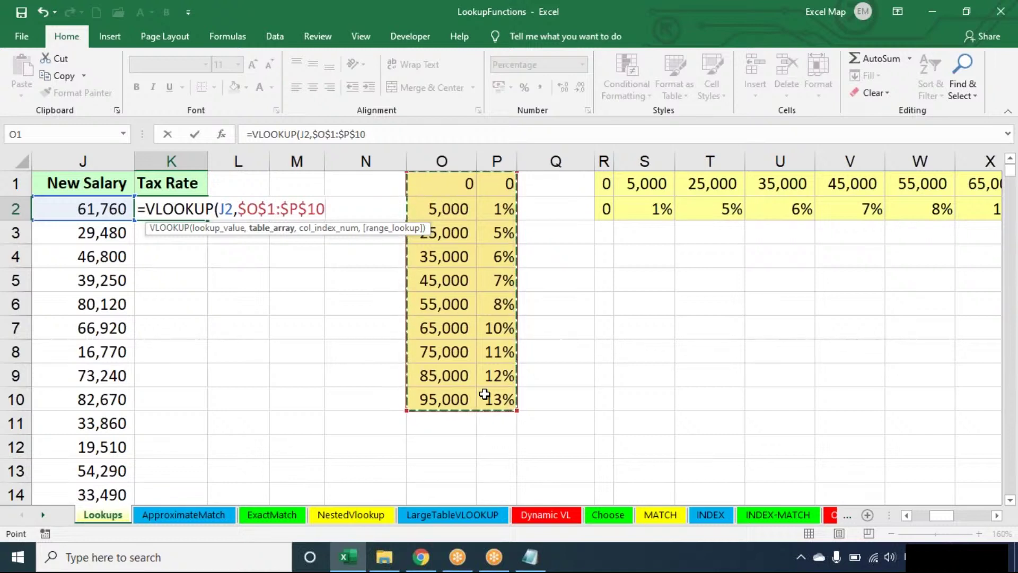
{"action": "type", "text": ",2)"}
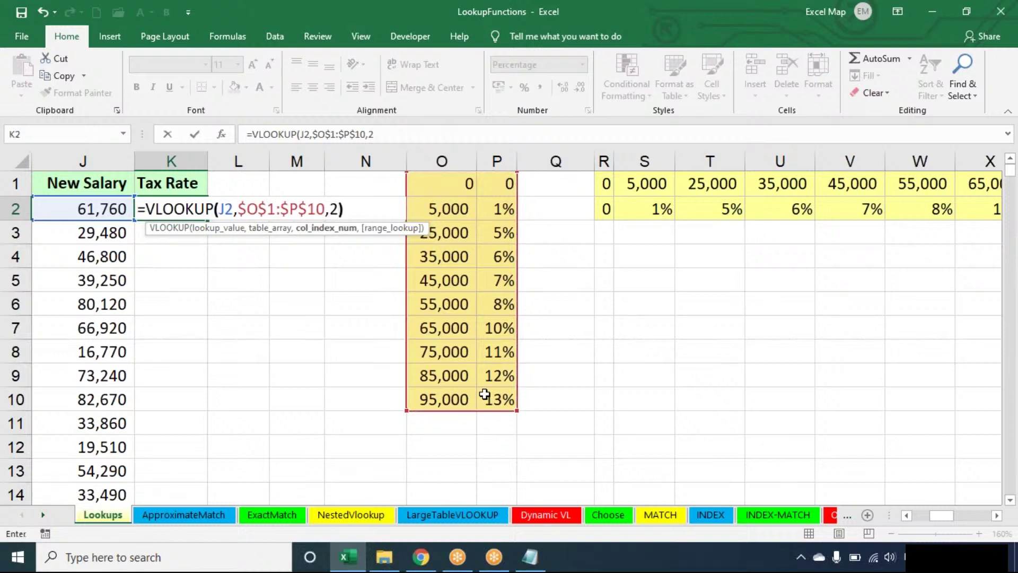
{"action": "key", "text": "Return"}
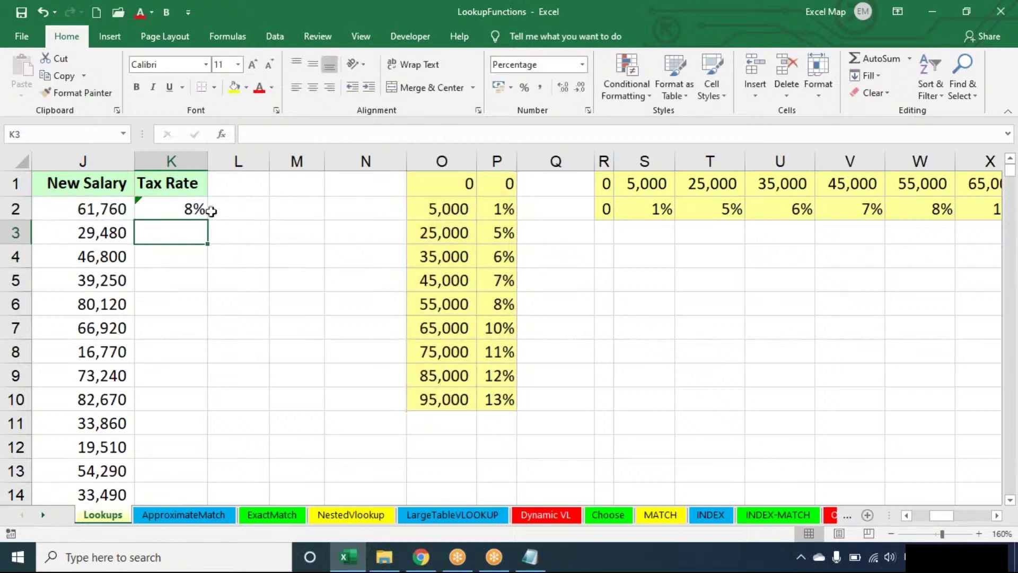
{"action": "left_click", "coordinate": [169, 206]}
{"action": "double_click", "coordinate": [207, 221]}
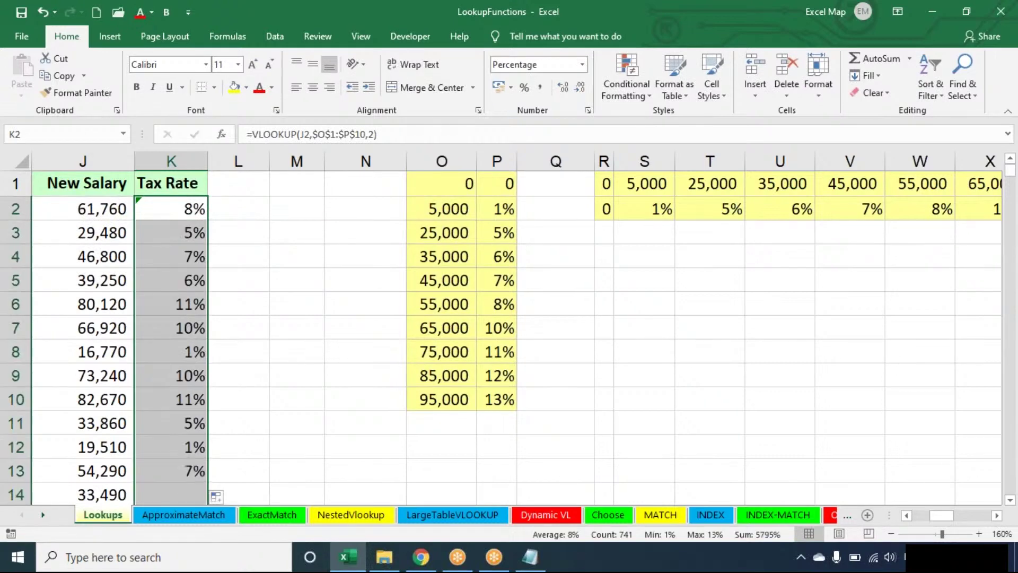
Check the absolute table range in the Tax Rate formulas in K12 and K2.
{"action": "double_click", "coordinate": [174, 447]}
{"action": "key", "text": "Return"}
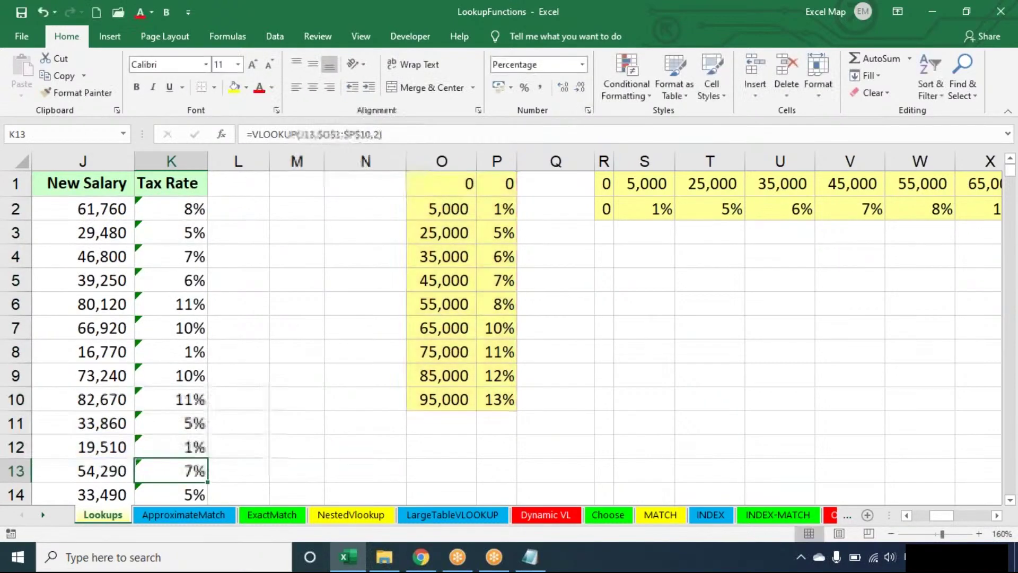
{"action": "double_click", "coordinate": [195, 206]}
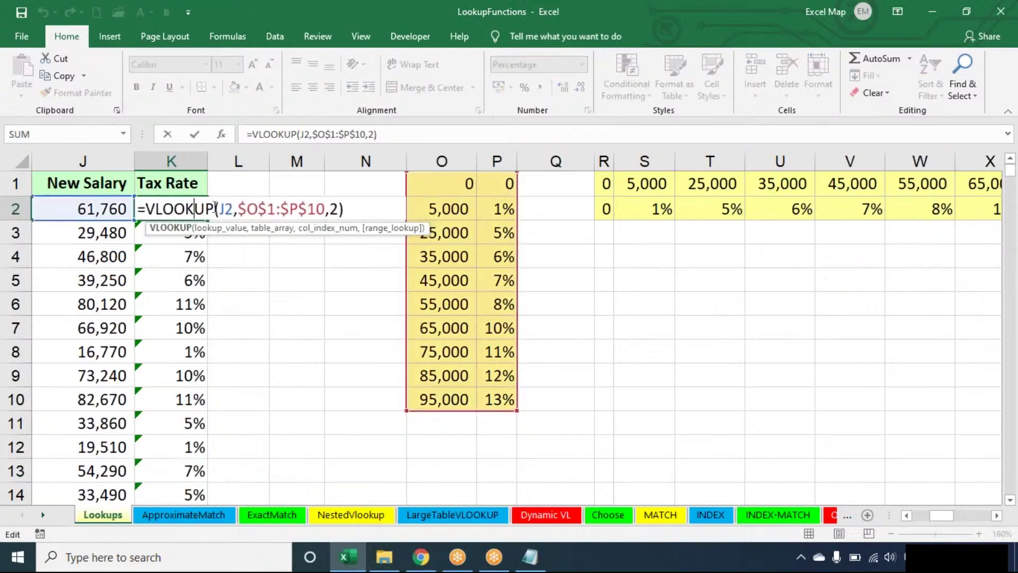
{"action": "left_click", "coordinate": [357, 209]}
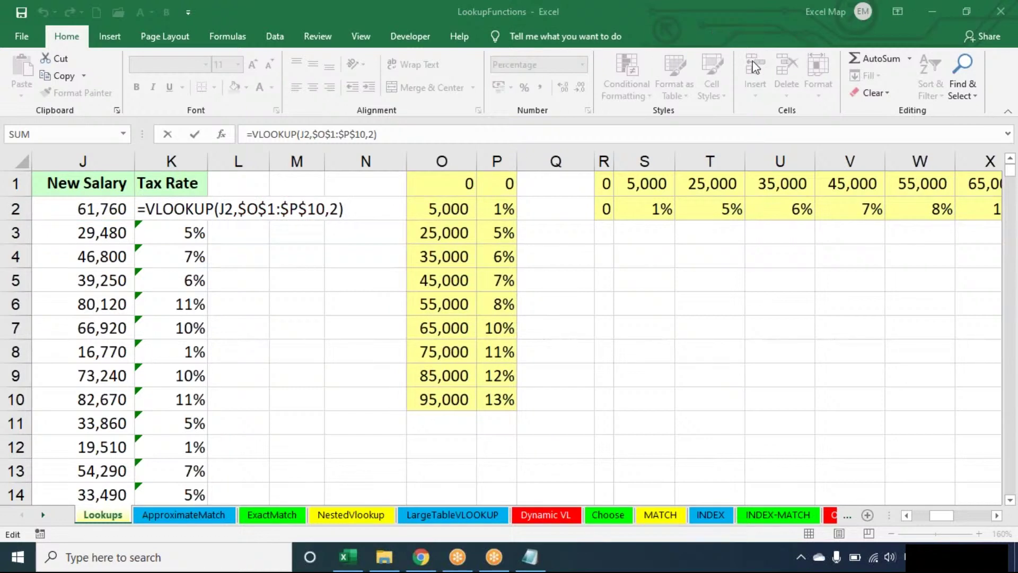
{"action": "left_click", "coordinate": [392, 211]}
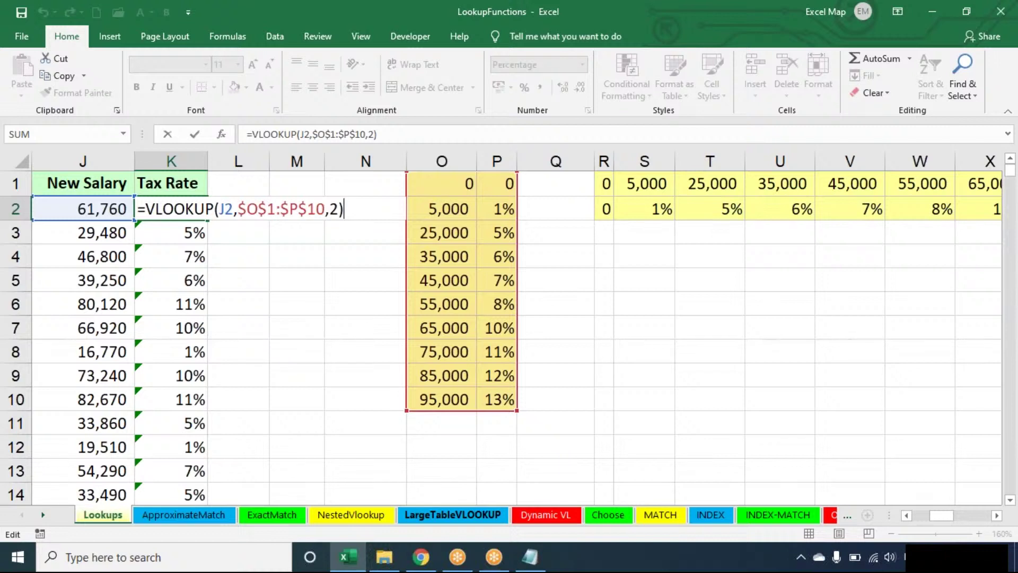
{"action": "key", "text": "ctrl+Return"}
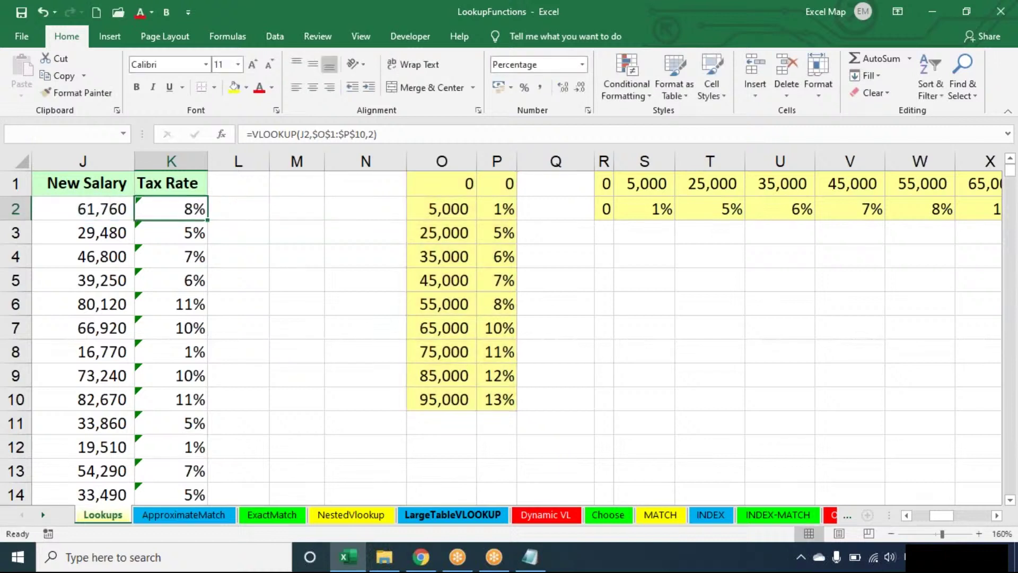
Review the Tax Rate formulas from K3 down to K12 and recheck the references in K2.
{"action": "key", "text": "Down"}
{"action": "key", "text": "Down"}
{"action": "key", "text": "Down"}
{"action": "key", "text": "Down"}
{"action": "key", "text": "Down"}
{"action": "key", "text": "Down"}
{"action": "key", "text": "Down"}
{"action": "key", "text": "Down"}
{"action": "key", "text": "Down"}
{"action": "key", "text": "Down"}
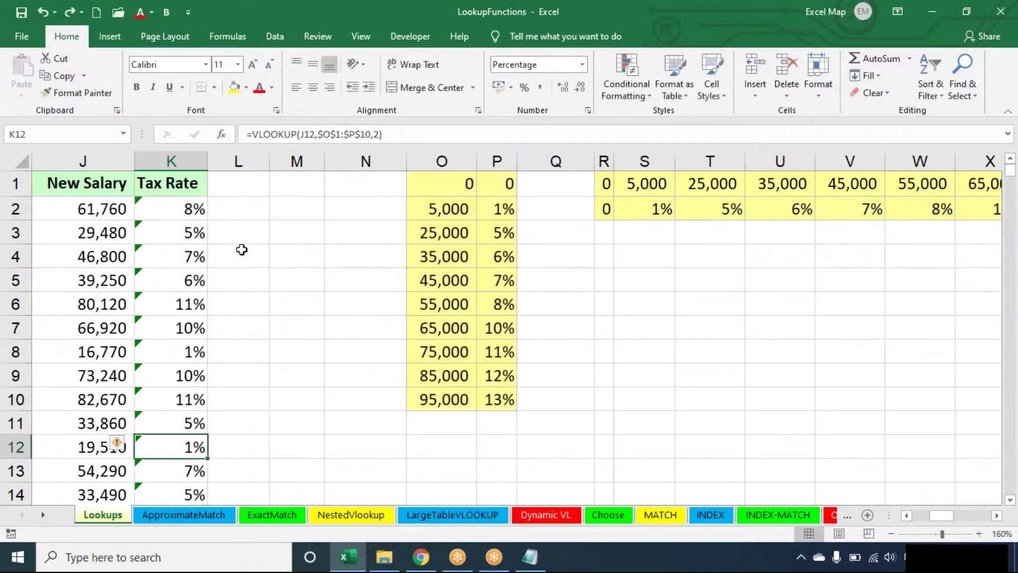
{"action": "double_click", "coordinate": [196, 209]}
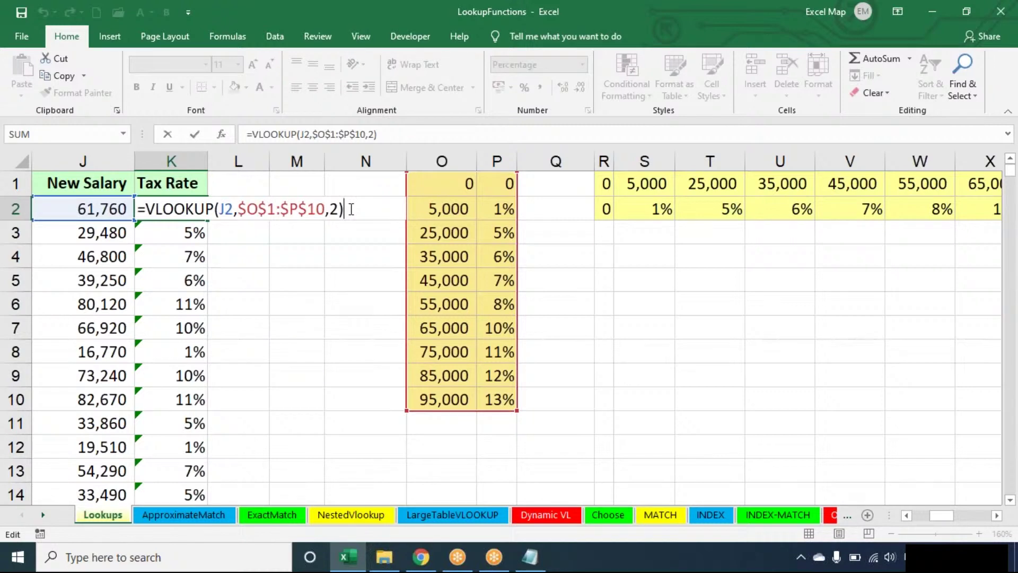
{"action": "key", "text": "ctrl+Return"}
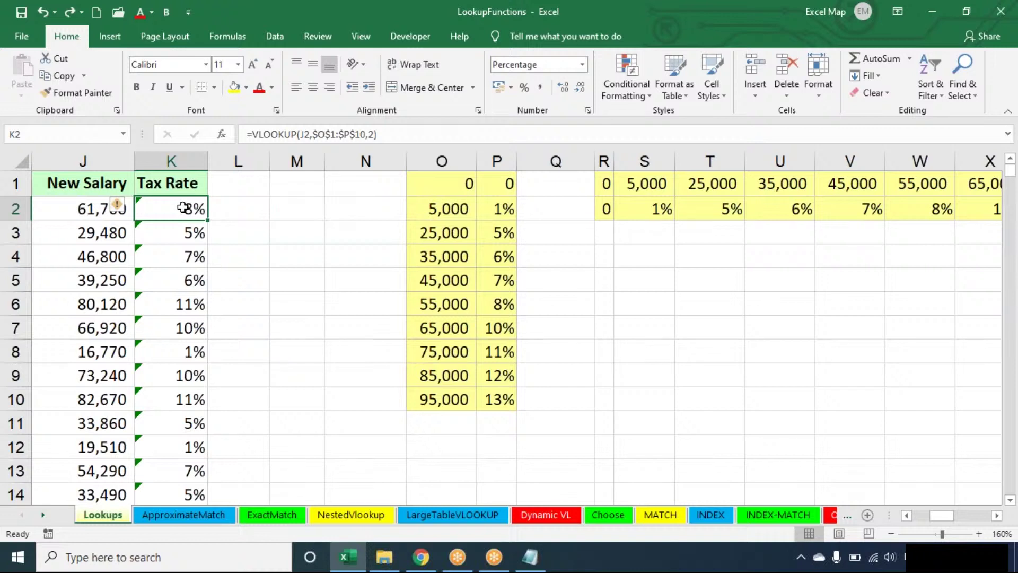
Replace the table range in K2's VLOOKUP with whole columns O:P and fill the formula down the Tax Rate column.
{"action": "double_click", "coordinate": [183, 207]}
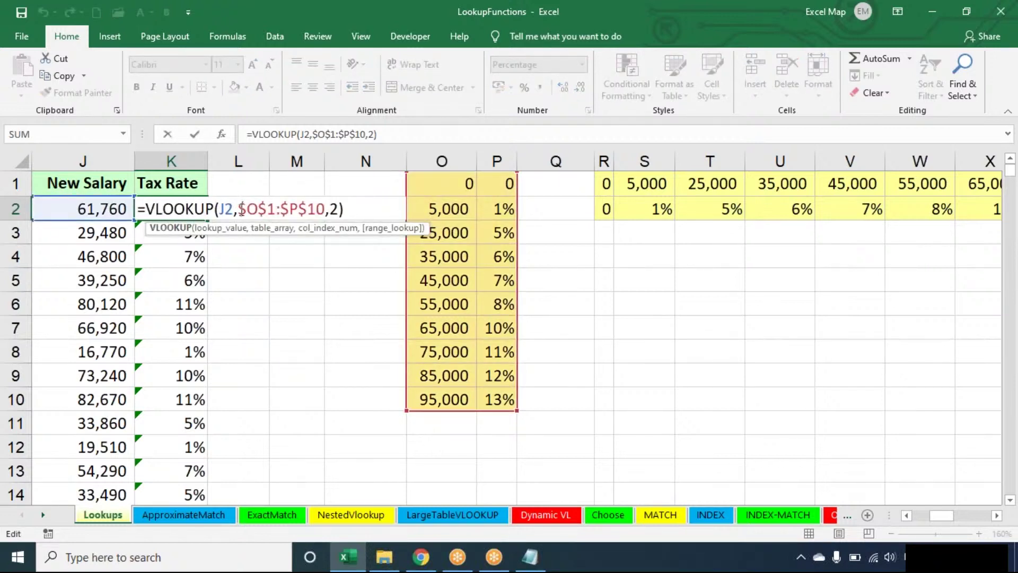
{"action": "left_click_drag", "start_coordinate": [238, 209], "coordinate": [325, 207]}
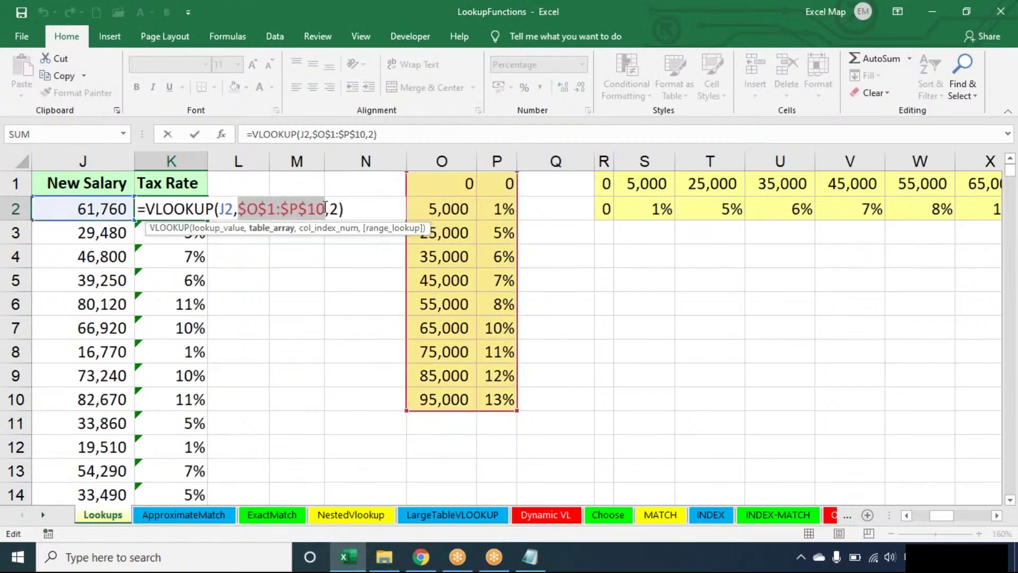
{"action": "key", "text": "Delete"}
{"action": "left_click_drag", "start_coordinate": [441, 161], "coordinate": [496, 161]}
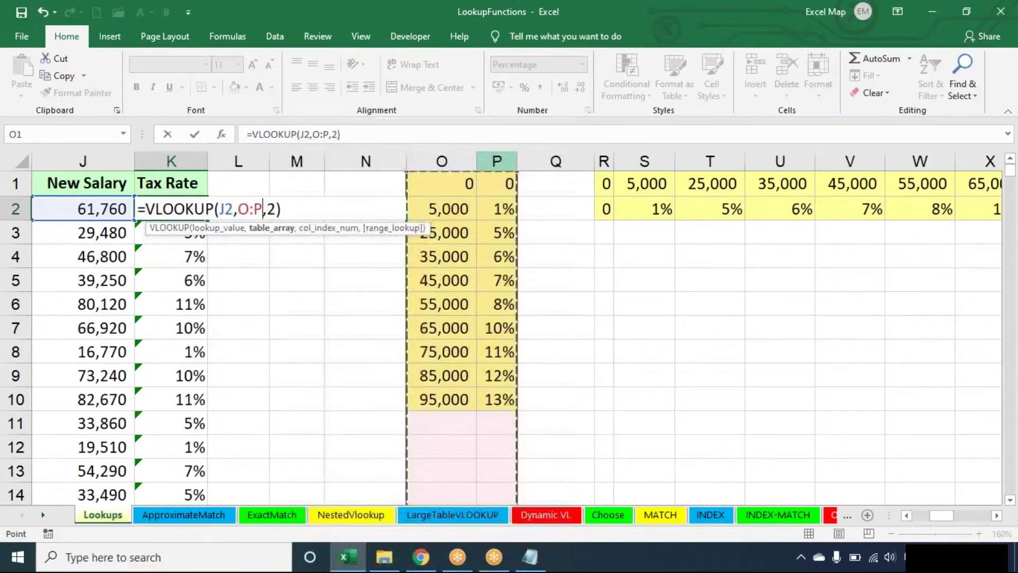
{"action": "key", "text": "Return"}
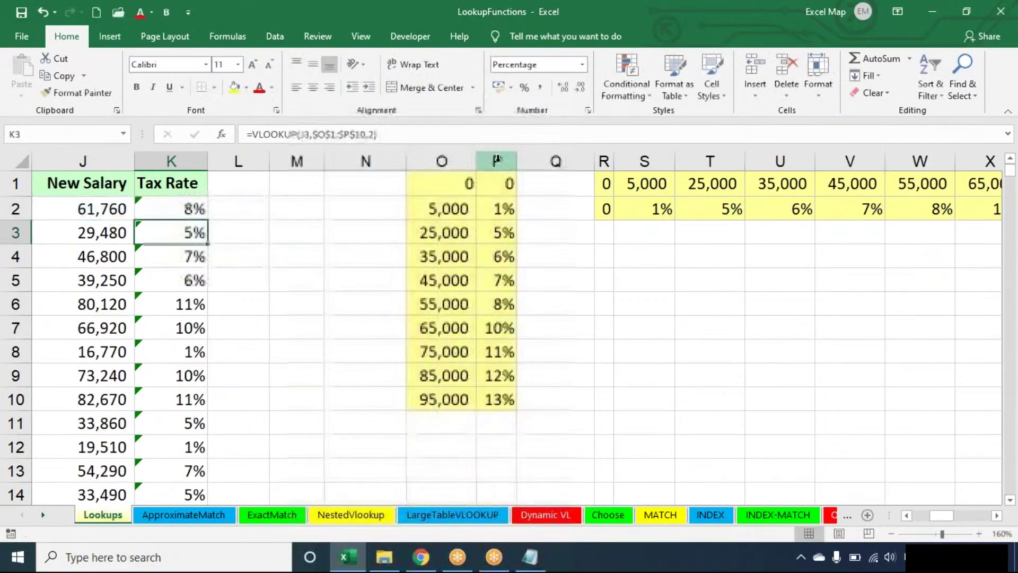
{"action": "left_click", "coordinate": [204, 213]}
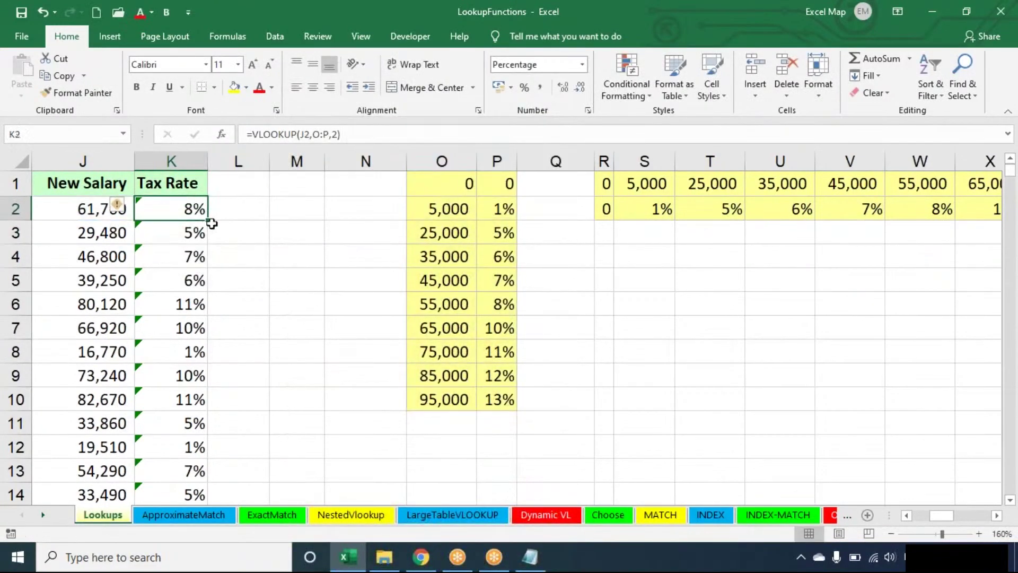
{"action": "double_click", "coordinate": [210, 219]}
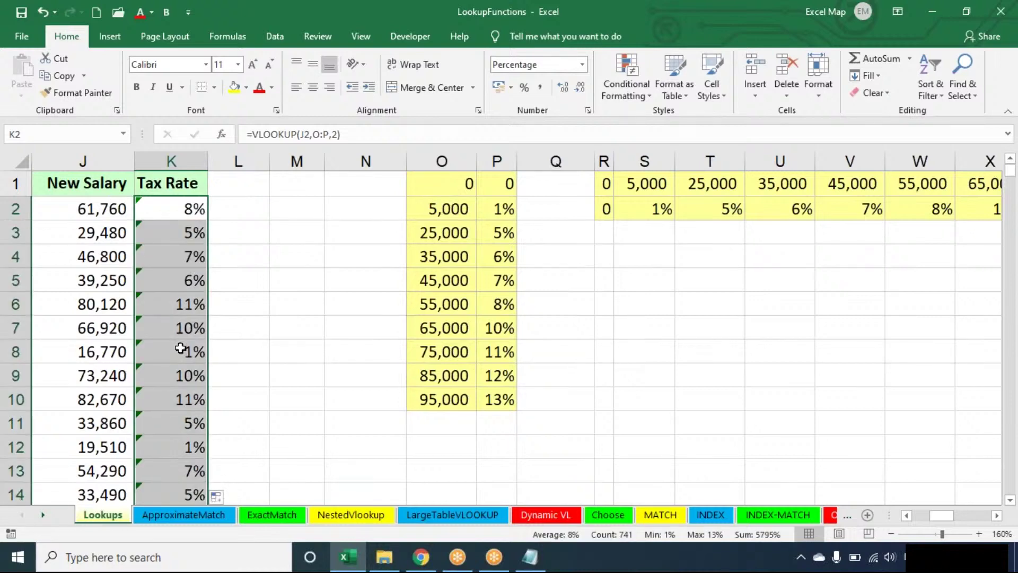
Check the whole-column table reference in the Tax Rate formulas in K7 and K9.
{"action": "left_click", "coordinate": [179, 327]}
{"action": "double_click", "coordinate": [179, 328]}
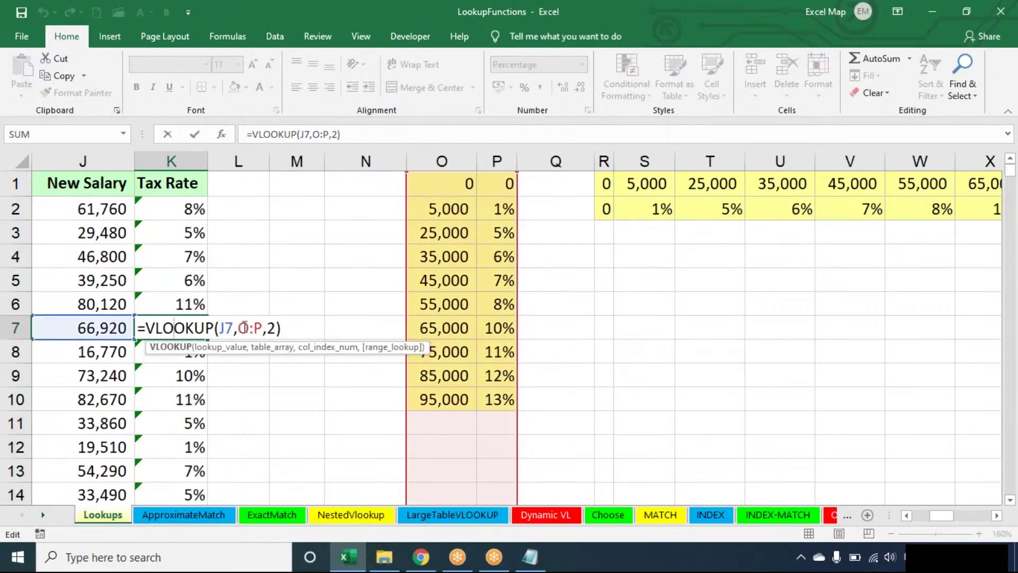
{"action": "left_click", "coordinate": [170, 376]}
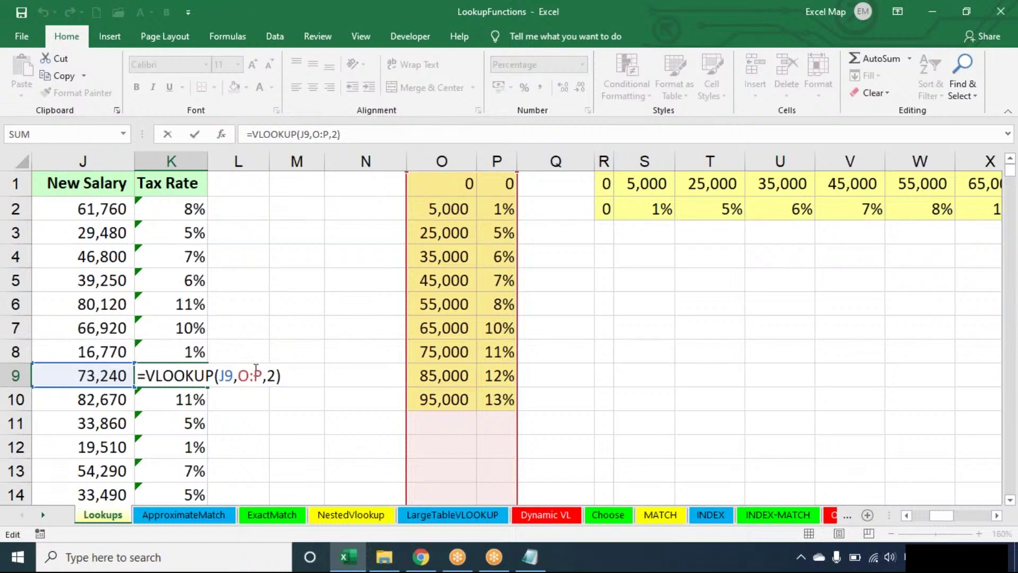
Review the arguments of K2's whole-column VLOOKUP formula in the Tax Rate column, leaving the formula as it is.
{"action": "left_click", "coordinate": [196, 207]}
{"action": "double_click", "coordinate": [194, 208]}
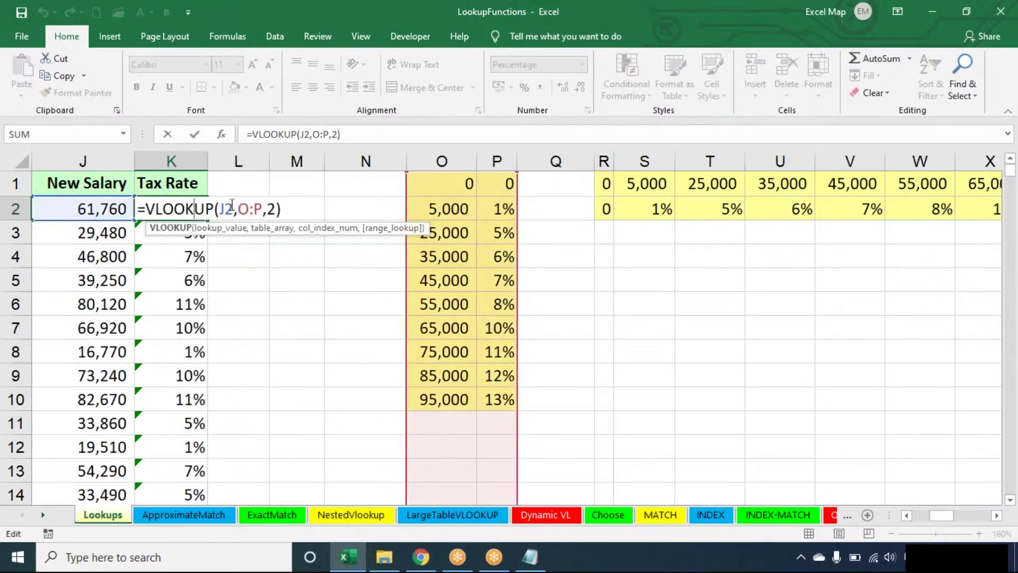
{"action": "left_click", "coordinate": [298, 205]}
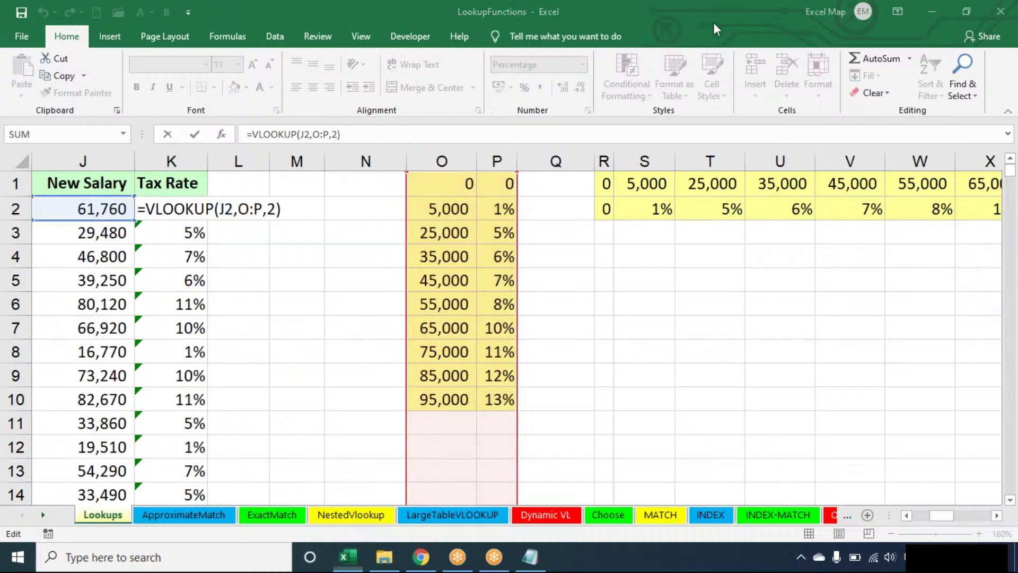
{"action": "key", "text": "XF86AudioRaiseVolume"}
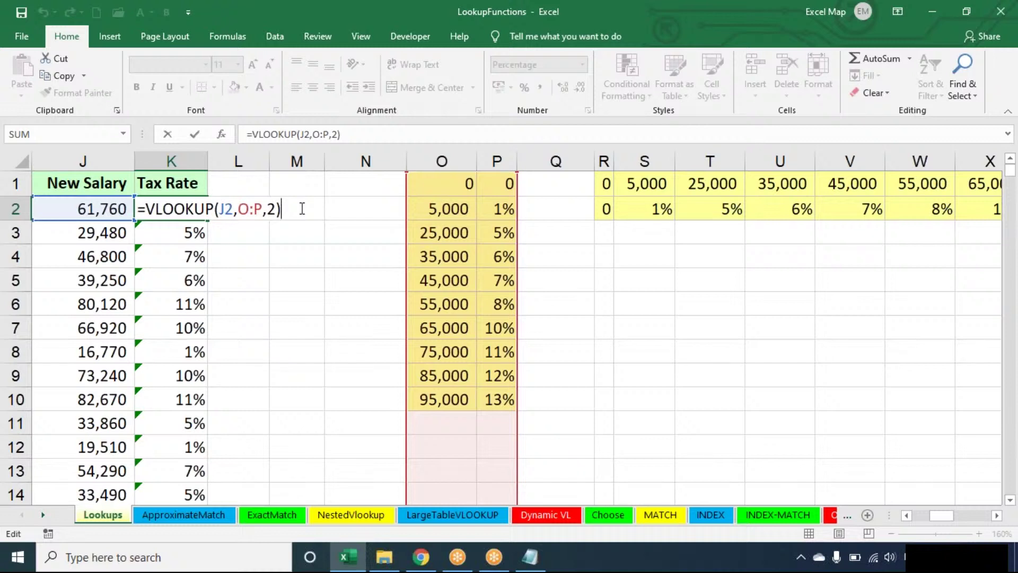
{"action": "key", "text": "ctrl+Return"}
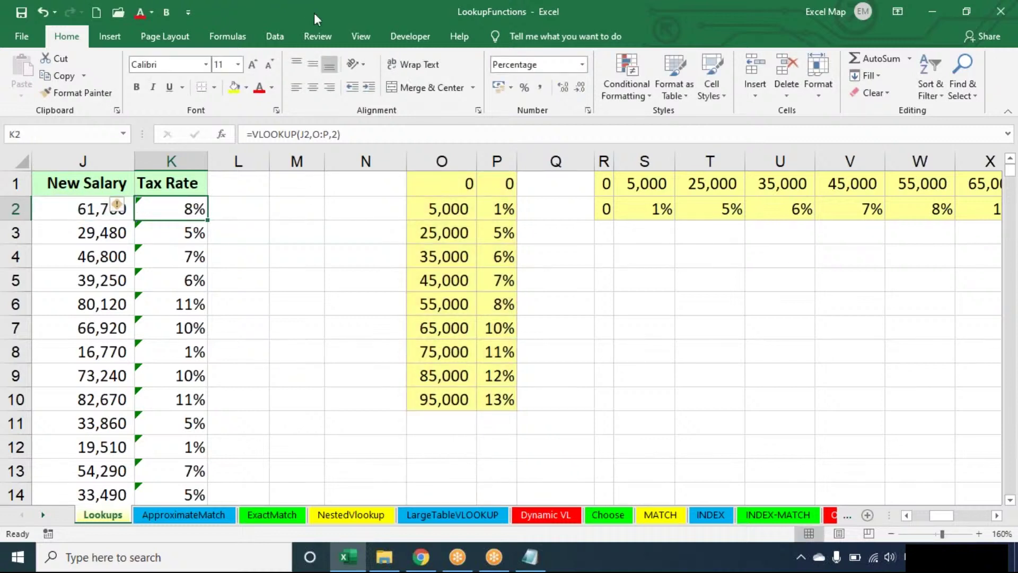
Run Error Checking on the Tax Rate formulas and lock the unprotected cells K2 and K3.
{"action": "left_click", "coordinate": [241, 40]}
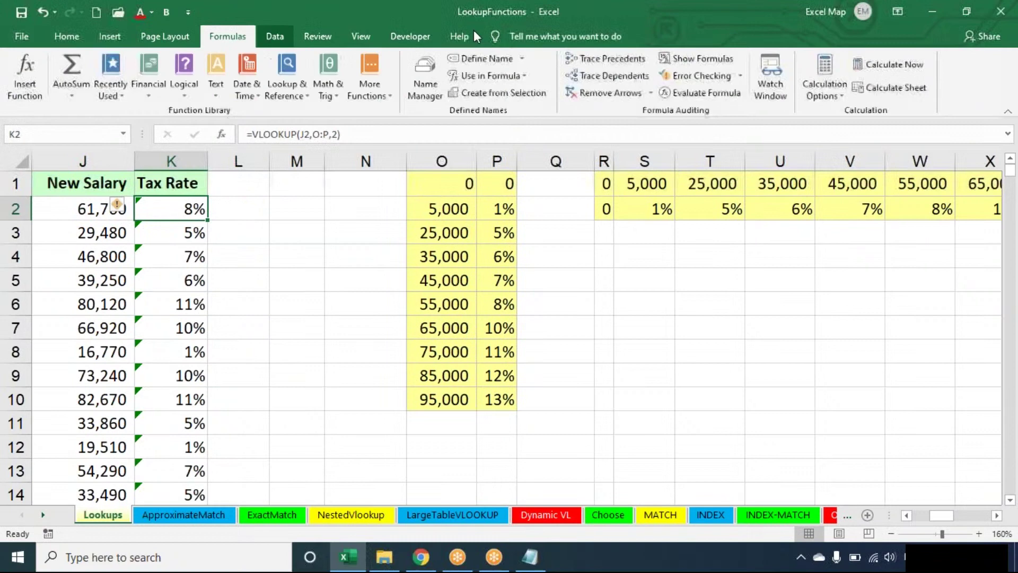
{"action": "left_click", "coordinate": [694, 76]}
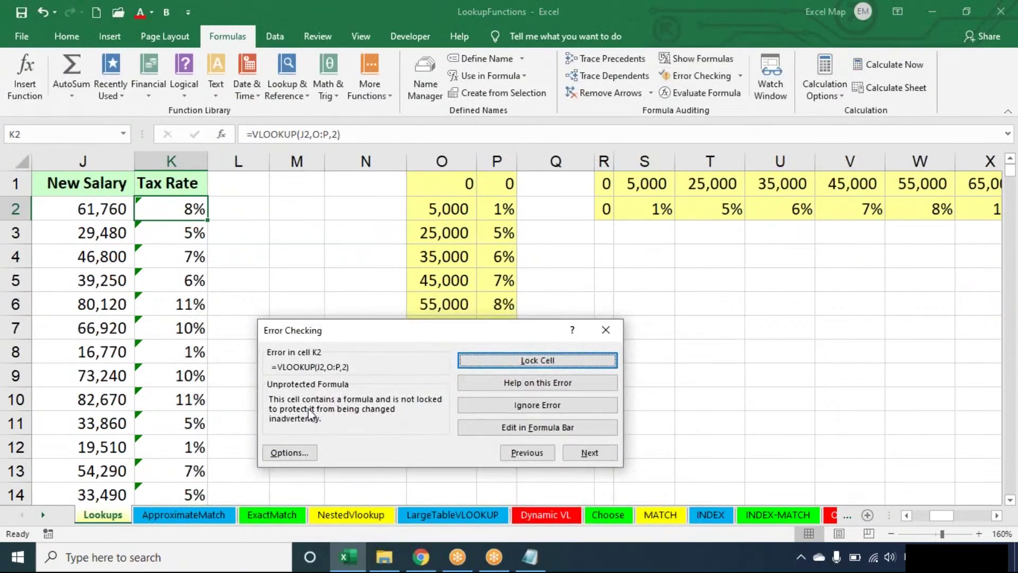
{"action": "left_click", "coordinate": [560, 357]}
{"action": "left_click", "coordinate": [559, 358]}
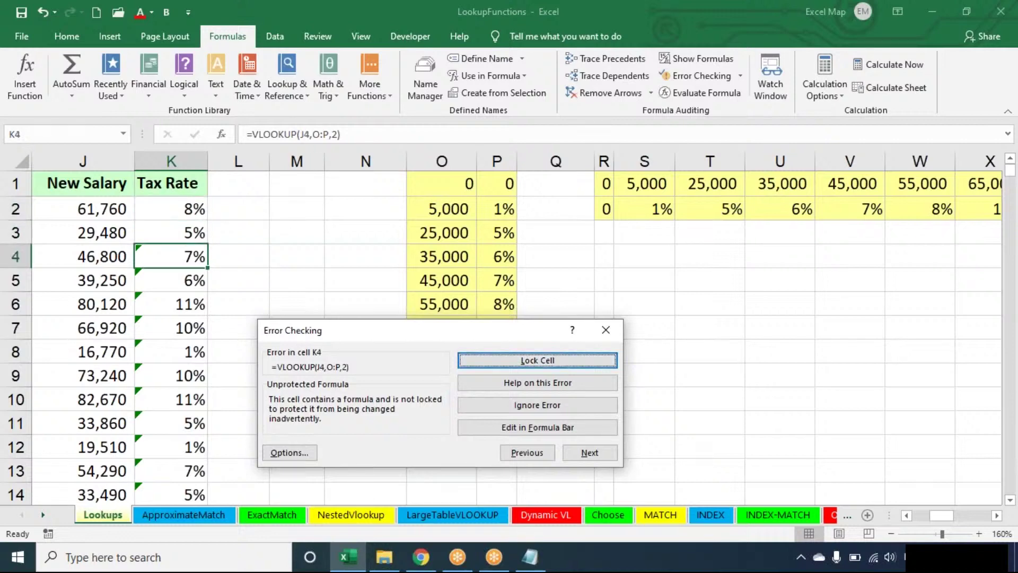
Lock all cells of the Tax Rate column K and close the error check.
{"action": "left_click", "coordinate": [174, 160]}
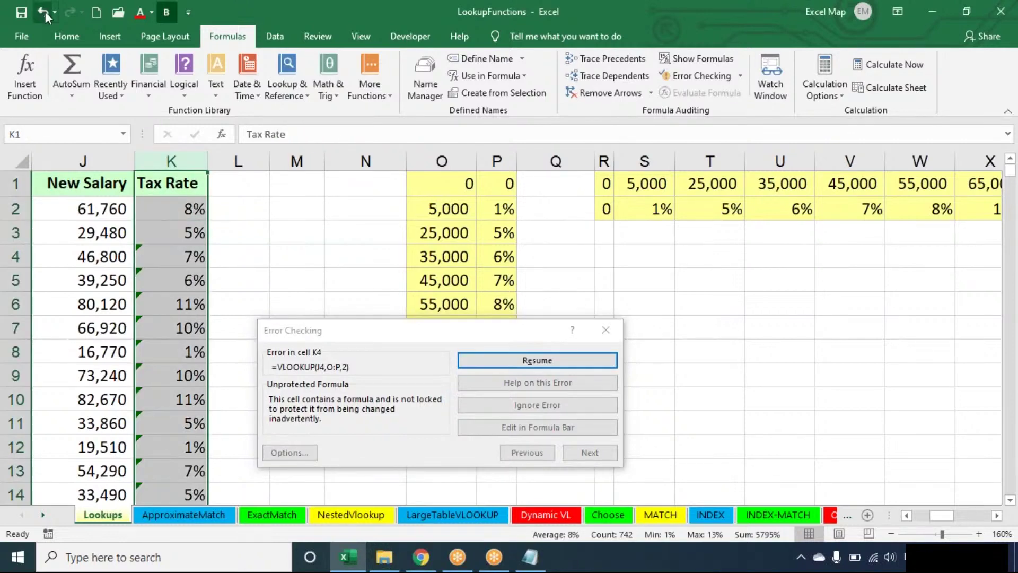
{"action": "left_click", "coordinate": [66, 36]}
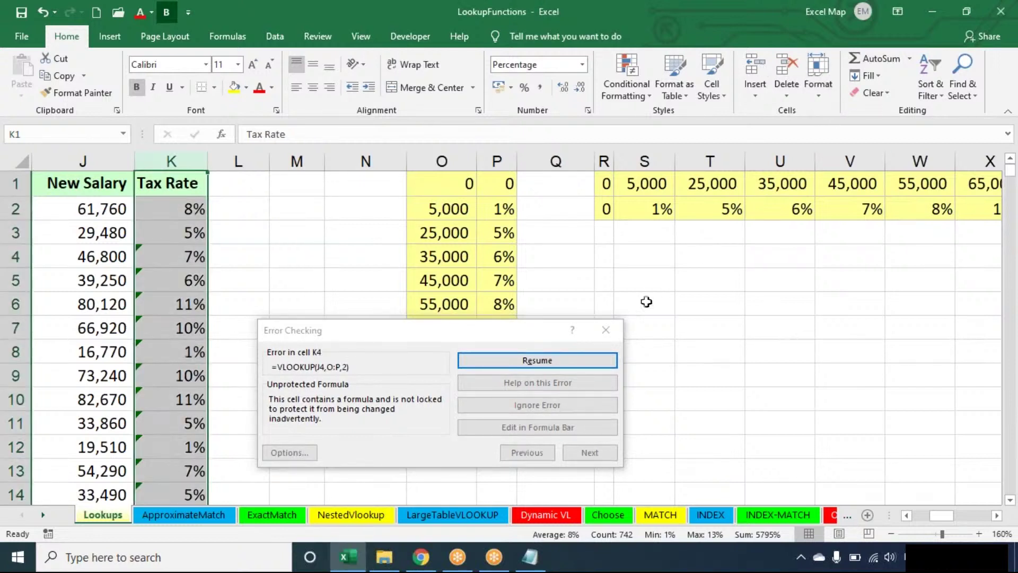
{"action": "left_click", "coordinate": [614, 334]}
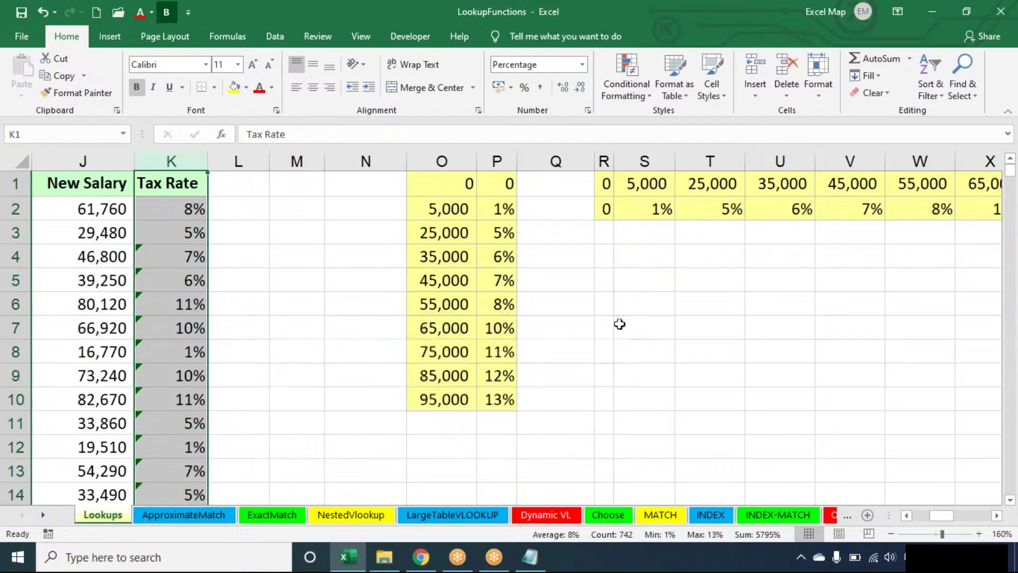
{"action": "left_click", "coordinate": [817, 91]}
{"action": "left_click", "coordinate": [846, 361]}
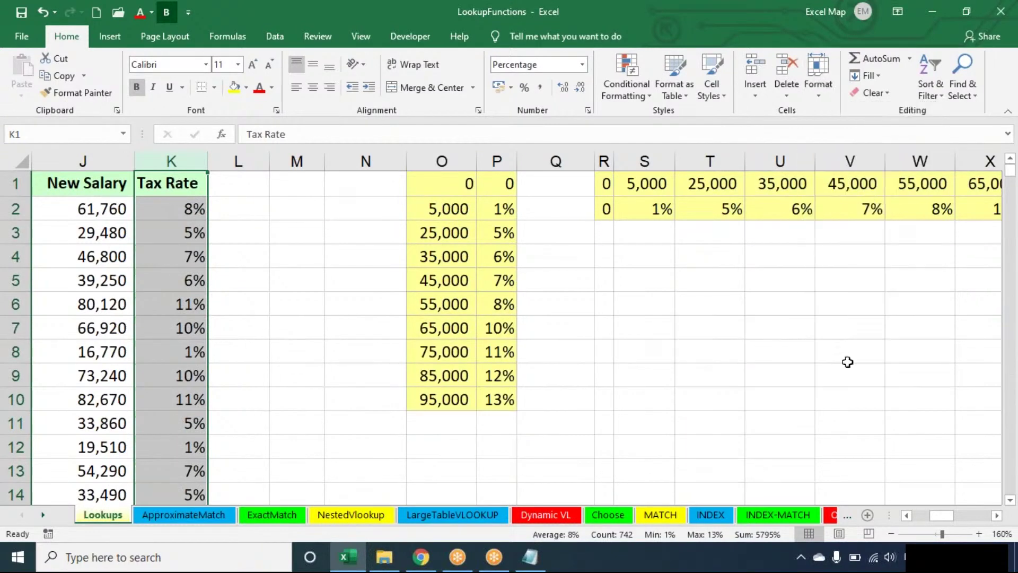
{"action": "left_click", "coordinate": [189, 323]}
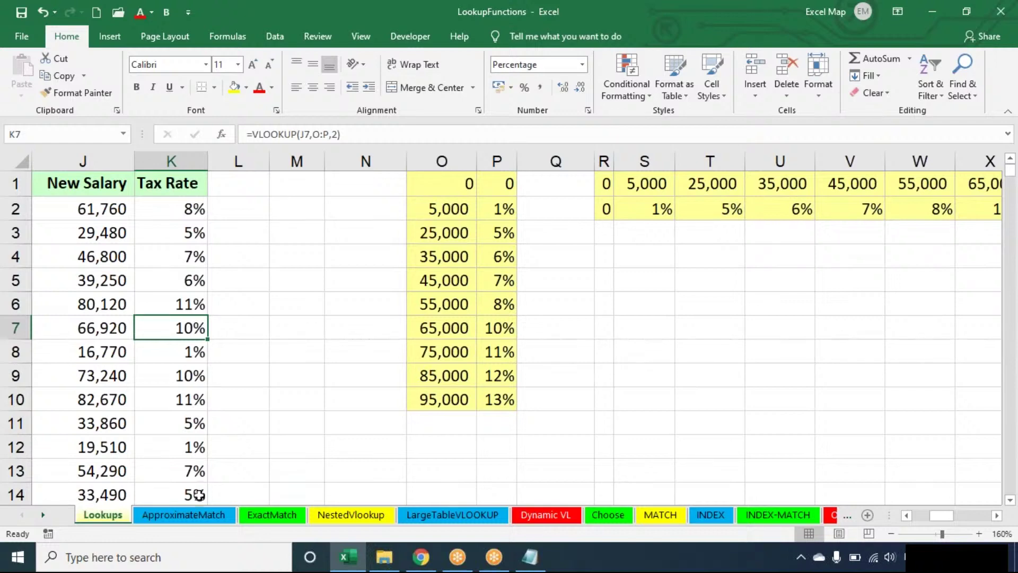
On the ApproximateMatch sheet, clear the Tax Rate formulas in I2:I742 and lock those cells.
{"action": "left_click", "coordinate": [199, 512]}
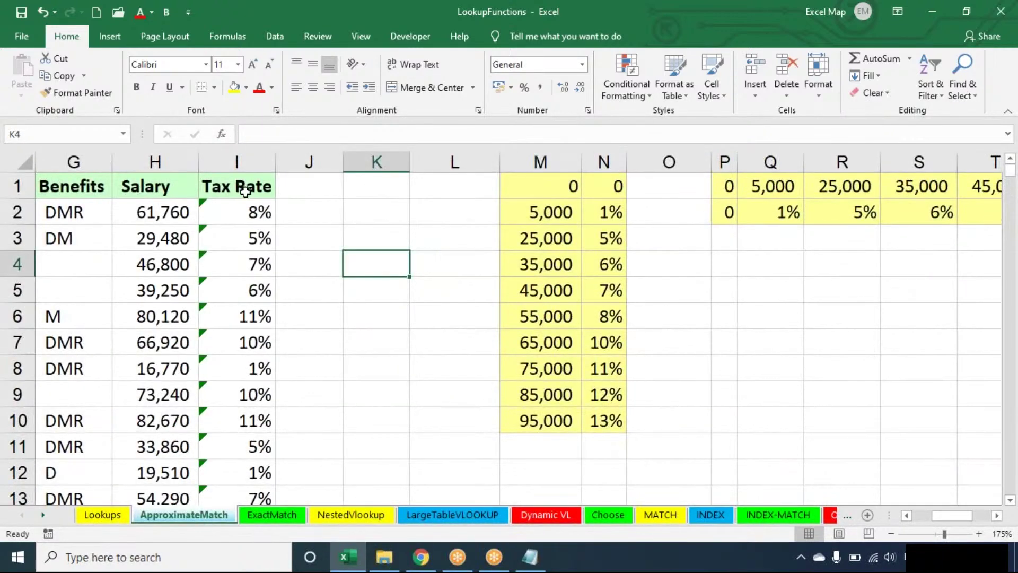
{"action": "left_click", "coordinate": [239, 216]}
{"action": "key", "text": "ctrl+shift+Down"}
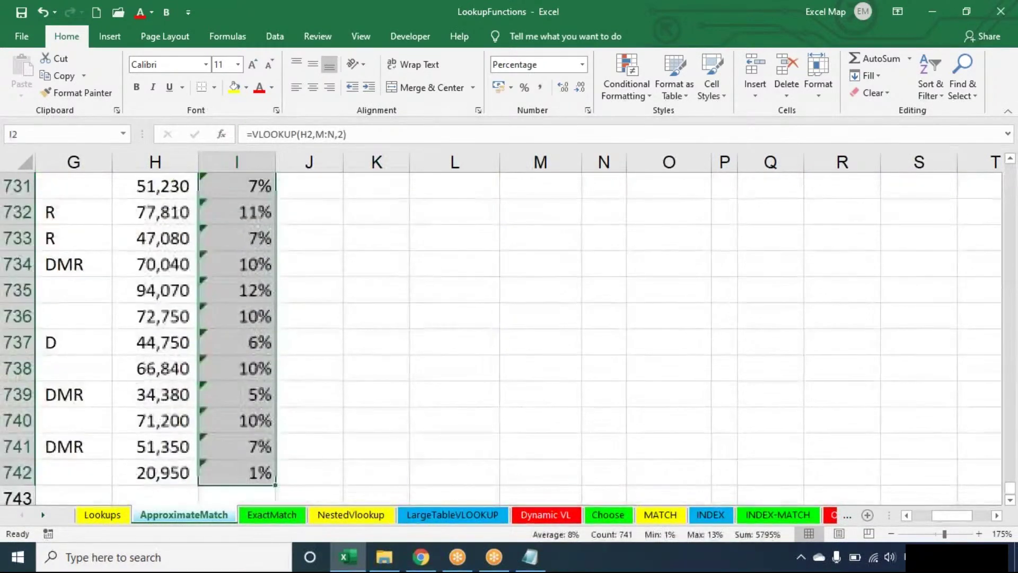
{"action": "key", "text": "Delete"}
{"action": "key", "text": "ctrl+BackSpace"}
{"action": "left_click", "coordinate": [819, 82]}
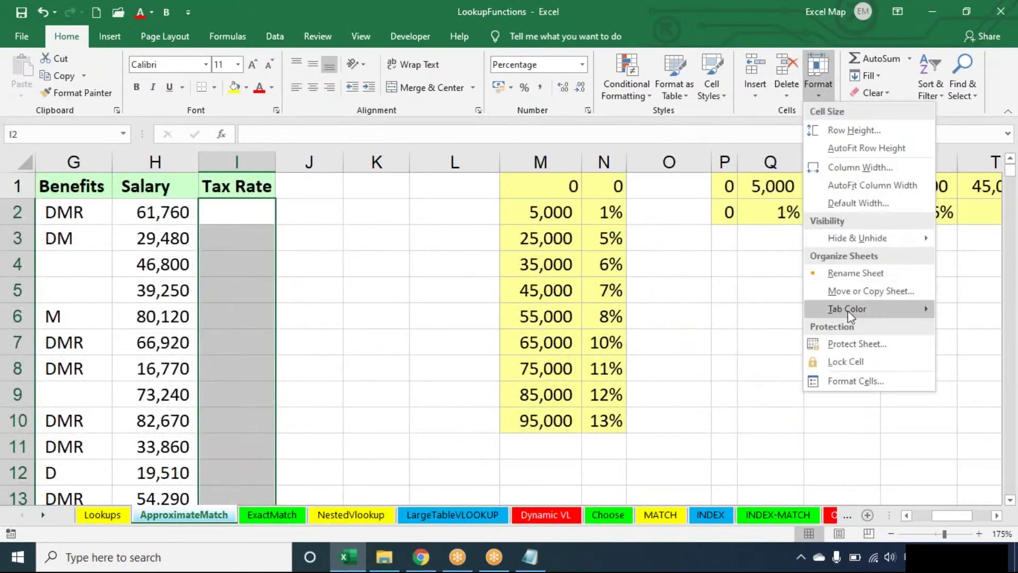
{"action": "left_click", "coordinate": [840, 361]}
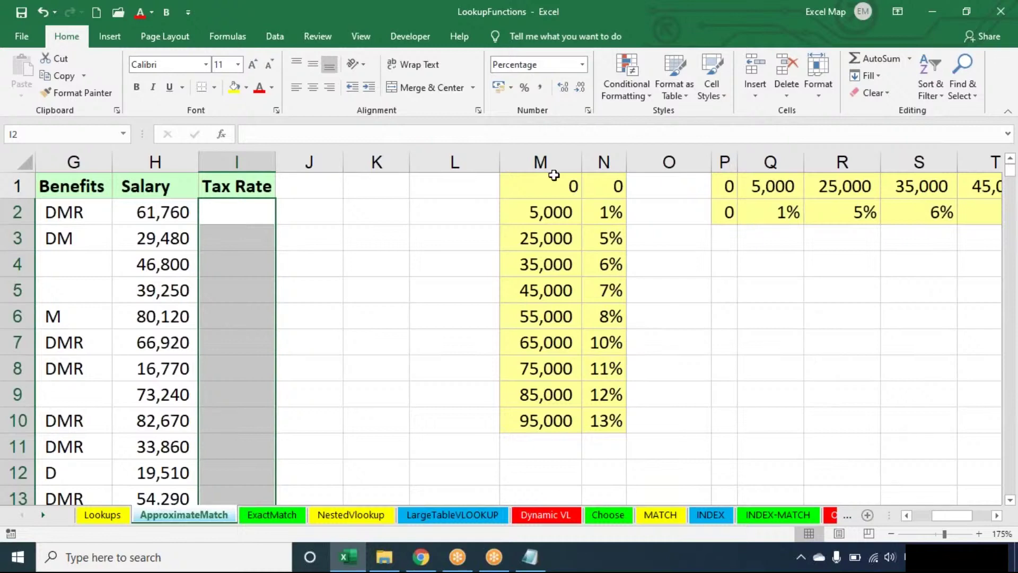
Delete columns M:N holding the vertical tax rate table from the ApproximateMatch sheet.
{"action": "left_click_drag", "start_coordinate": [541, 161], "coordinate": [588, 164]}
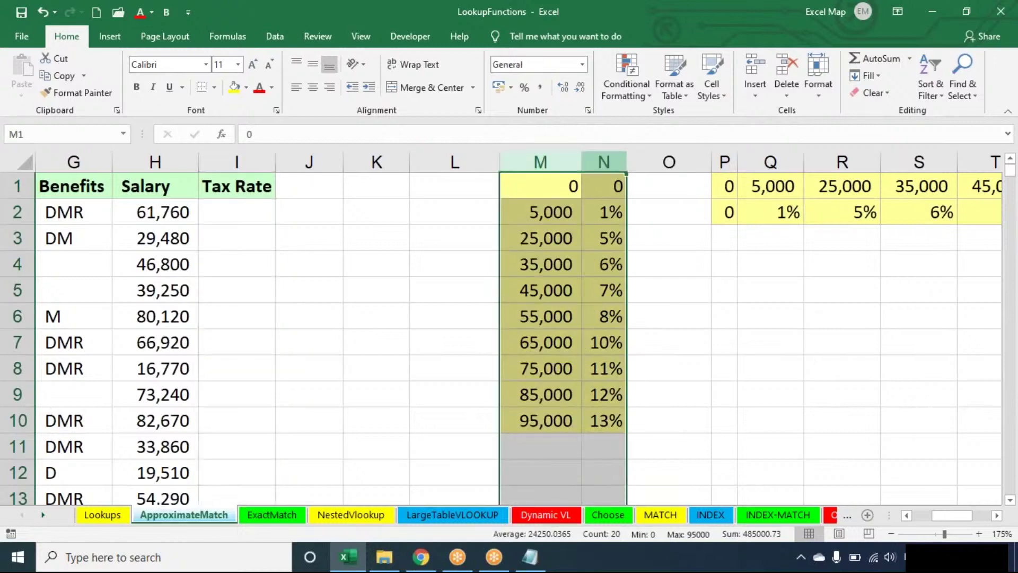
{"action": "key", "text": "ctrl+minus"}
{"action": "left_click", "coordinate": [843, 493]}
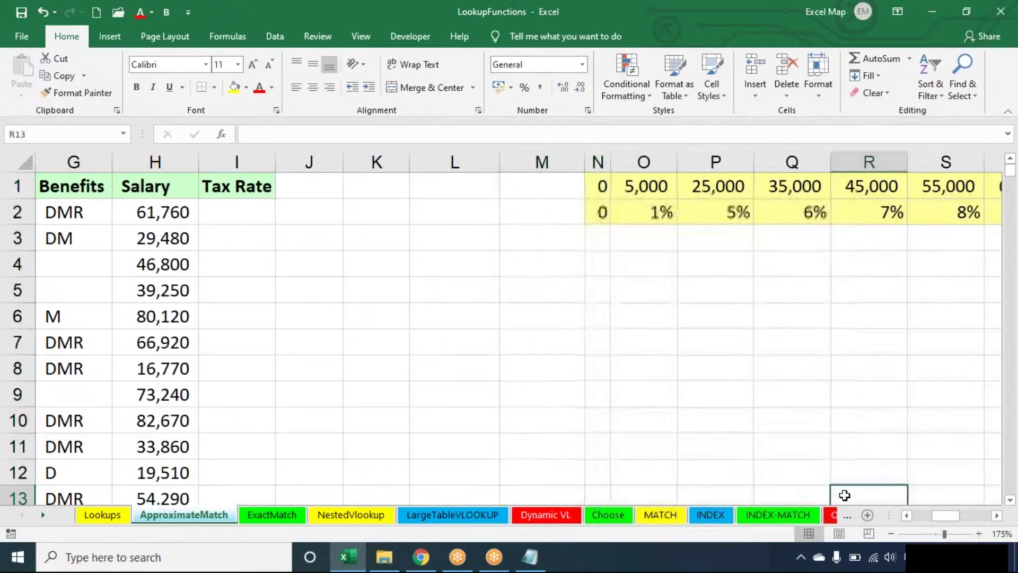
Zoom the sheet to 150% and narrow the empty columns L and M to fit the whole horizontal rate table.
{"action": "left_click", "coordinate": [996, 515]}
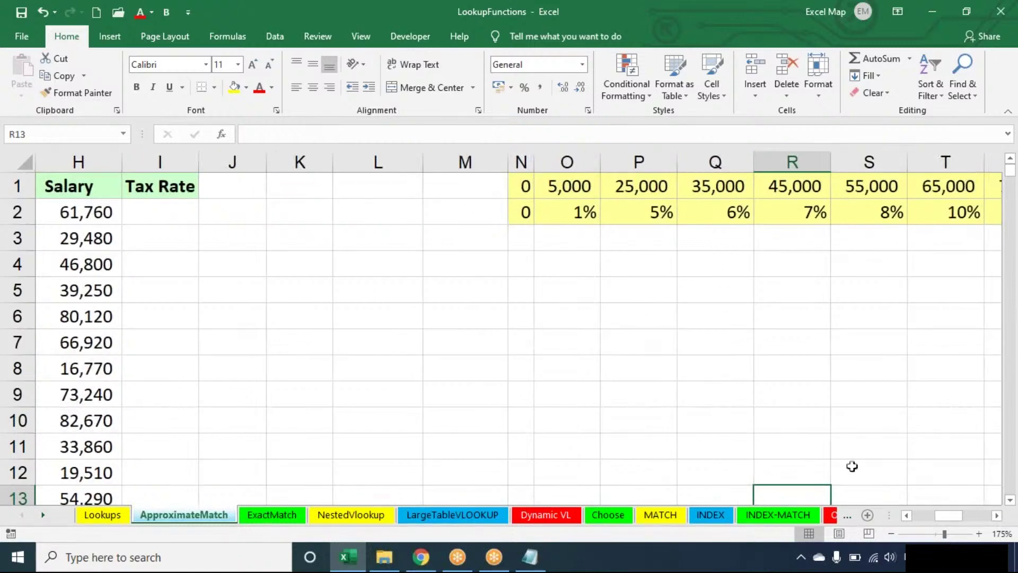
{"action": "left_click", "coordinate": [890, 534]}
{"action": "left_click", "coordinate": [890, 534]}
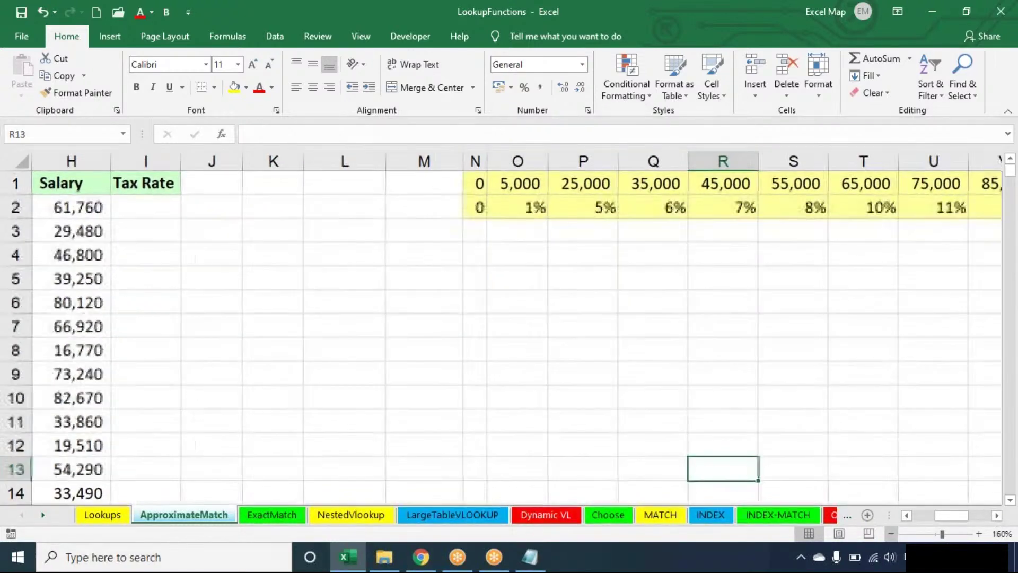
{"action": "left_click", "coordinate": [890, 534]}
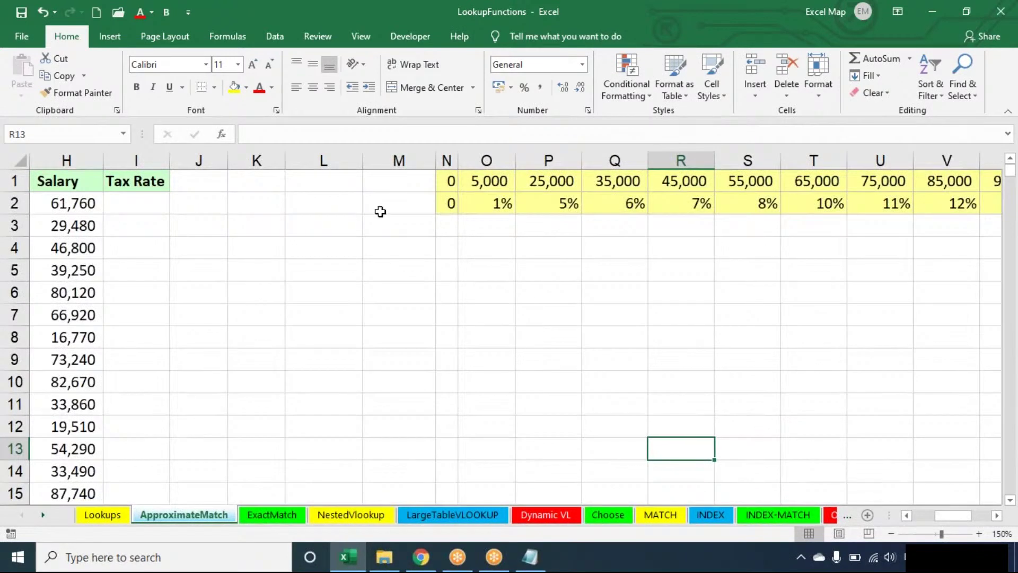
{"action": "left_click_drag", "start_coordinate": [435, 160], "coordinate": [335, 161]}
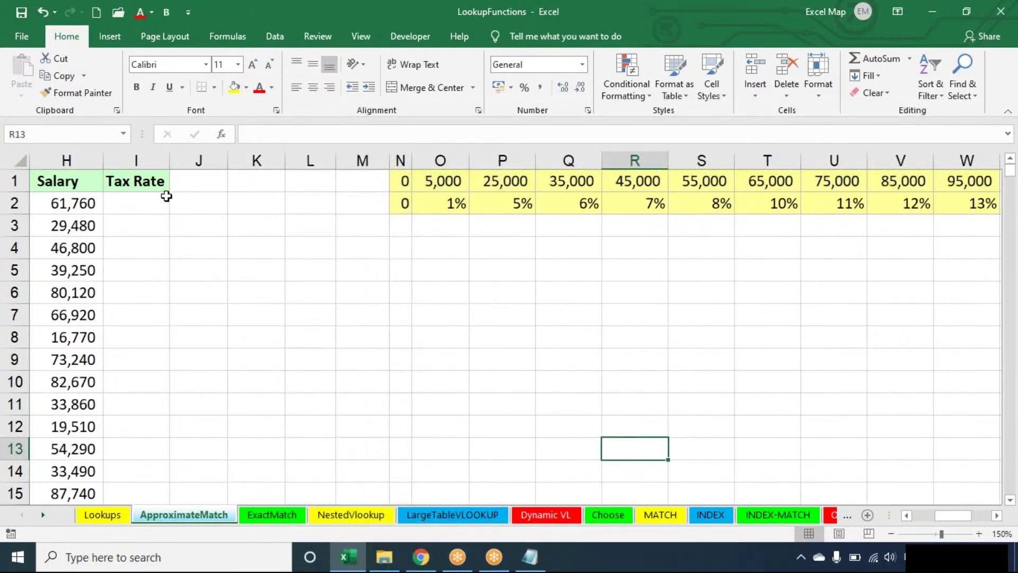
Enter =VLOOKUP(H2,$N$1:$W$2,2) in I2 and fill it down the Tax Rate column.
{"action": "left_click", "coordinate": [164, 201]}
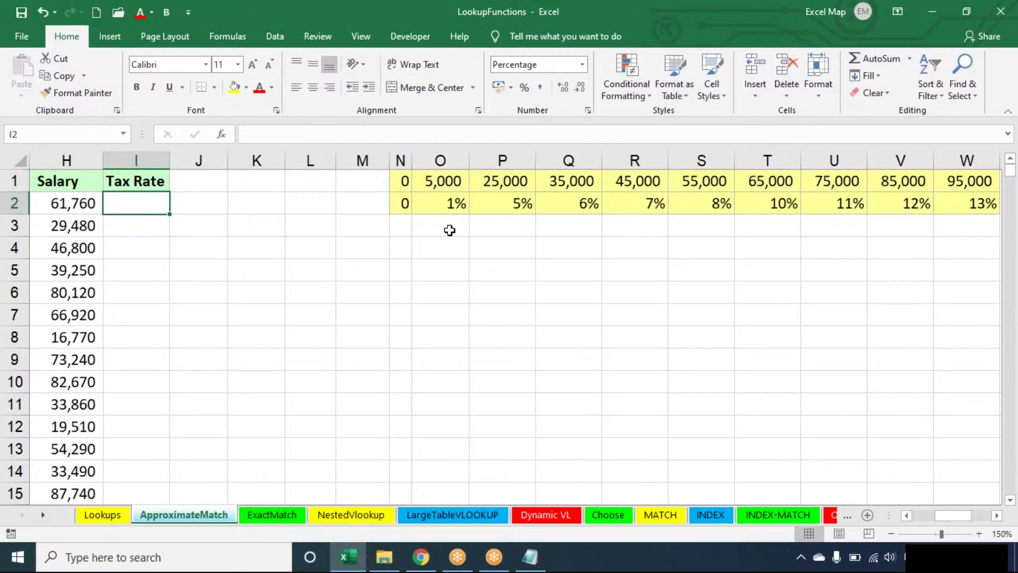
{"action": "type", "text": "=VLOOKUP("}
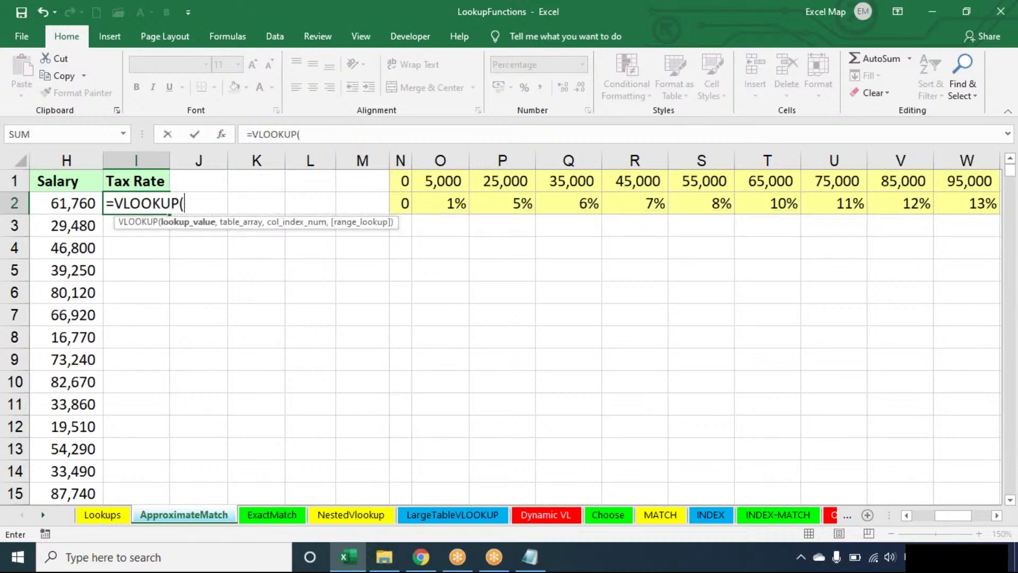
{"action": "key", "text": "Left"}
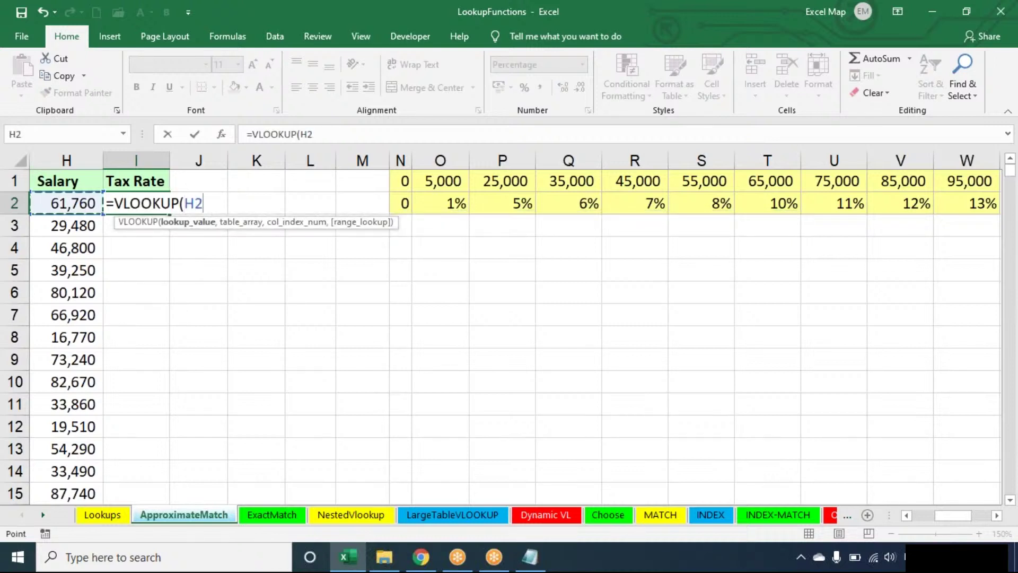
{"action": "type", "text": ","}
{"action": "left_click_drag", "start_coordinate": [408, 183], "coordinate": [973, 204]}
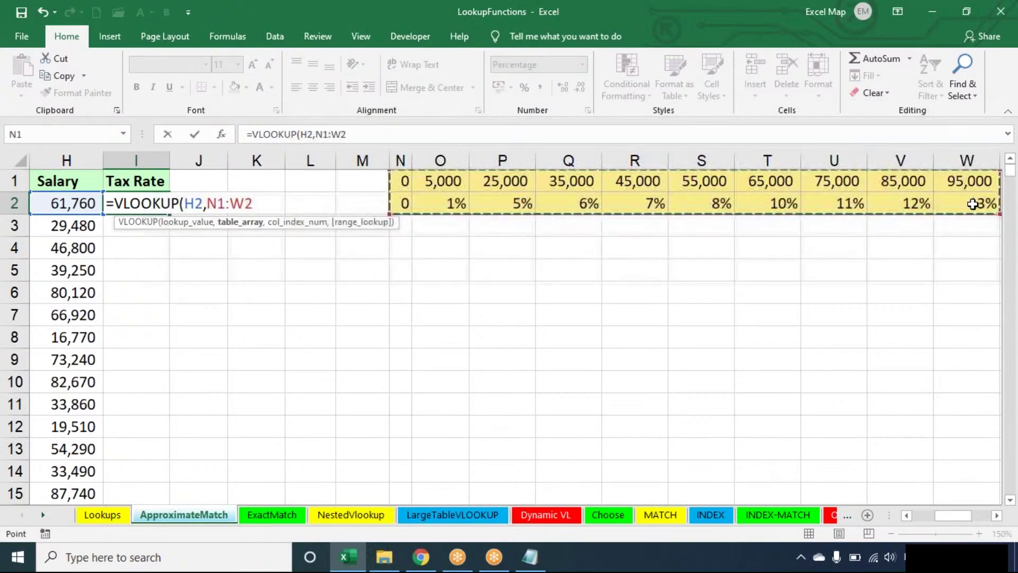
{"action": "key", "text": "F4"}
{"action": "type", "text": ",2)"}
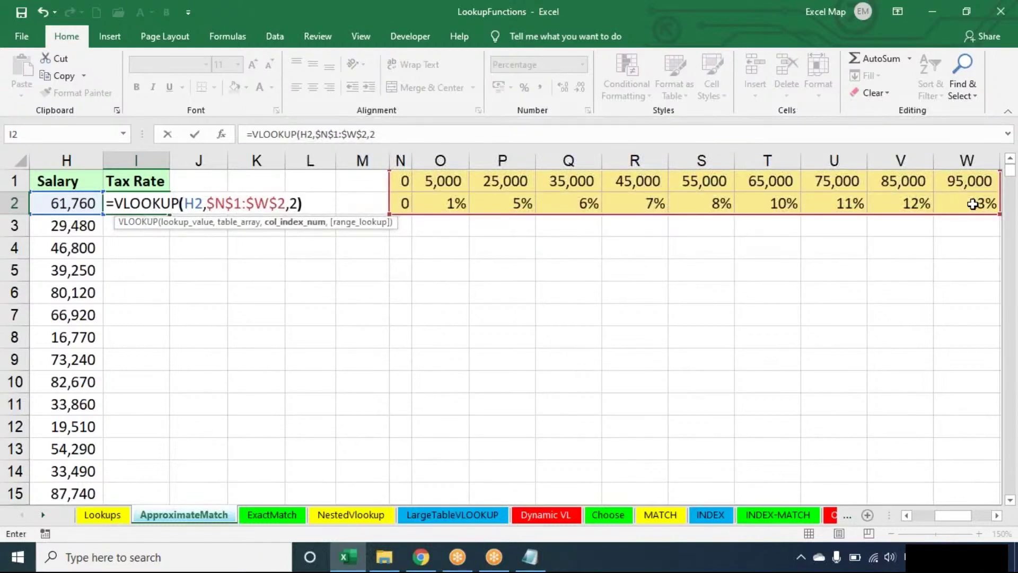
{"action": "key", "text": "Return"}
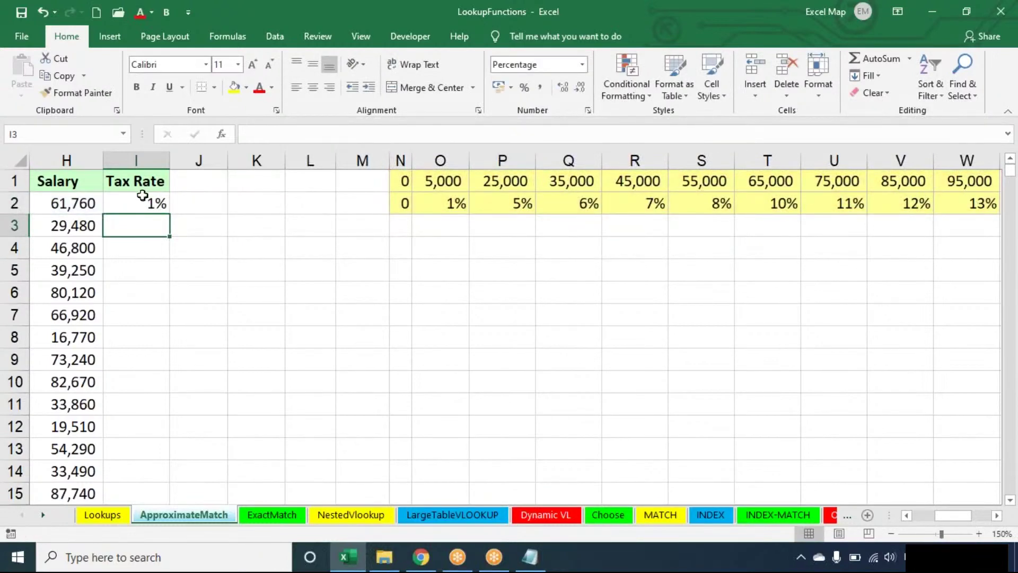
{"action": "left_click", "coordinate": [141, 199]}
{"action": "double_click", "coordinate": [170, 214]}
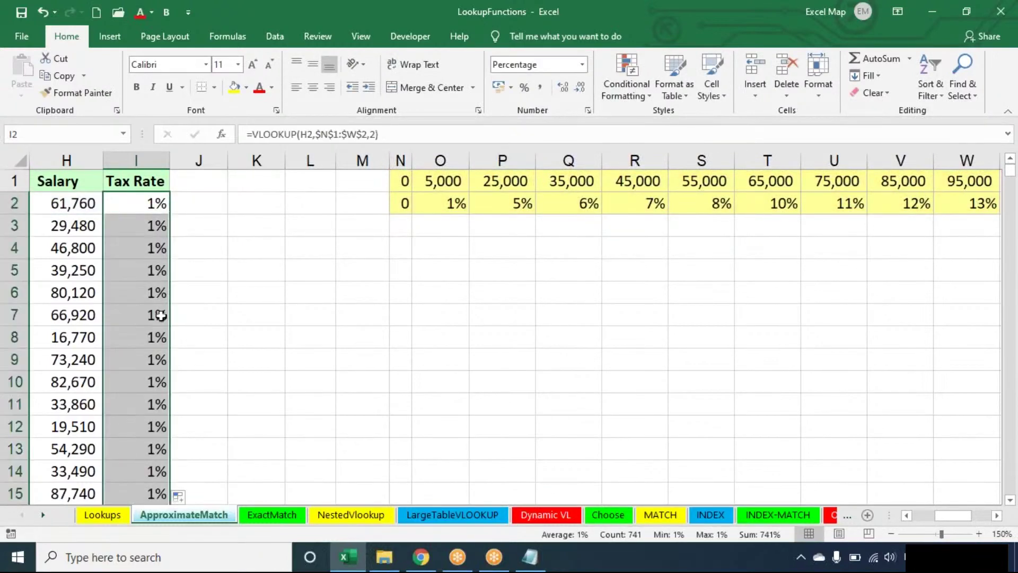
Change the function in I2 from VLOOKUP to HLOOKUP and fill the formula down the Tax Rate column.
{"action": "double_click", "coordinate": [153, 203]}
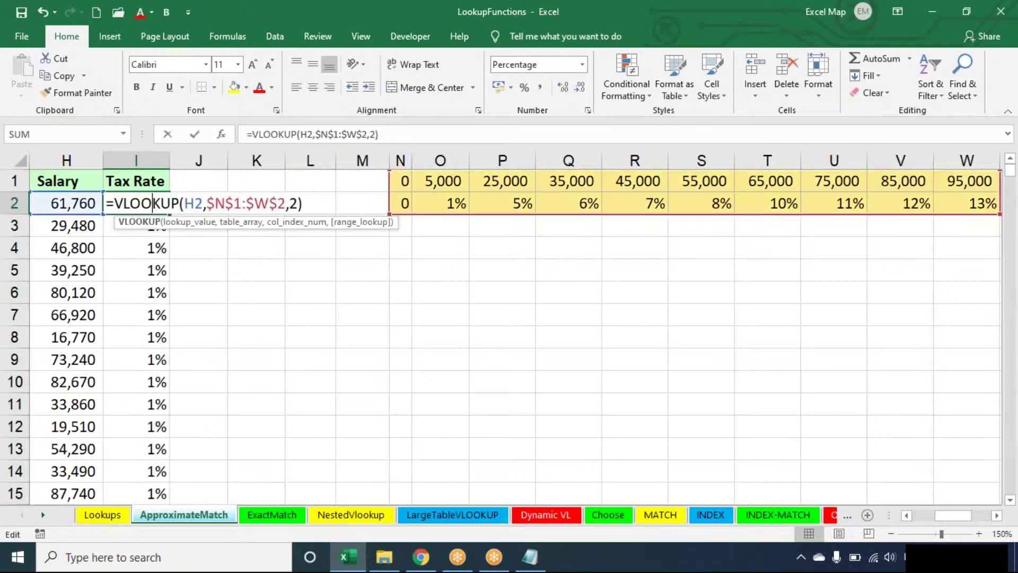
{"action": "left_click", "coordinate": [125, 203]}
{"action": "key", "text": "BackSpace"}
{"action": "type", "text": "H"}
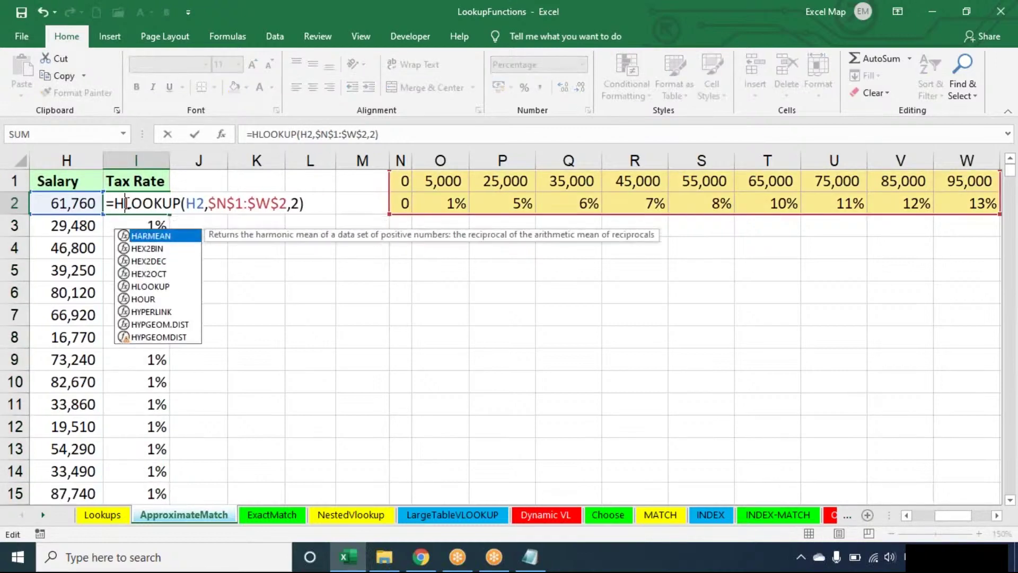
{"action": "key", "text": "Return"}
{"action": "left_click", "coordinate": [145, 203]}
{"action": "double_click", "coordinate": [169, 214]}
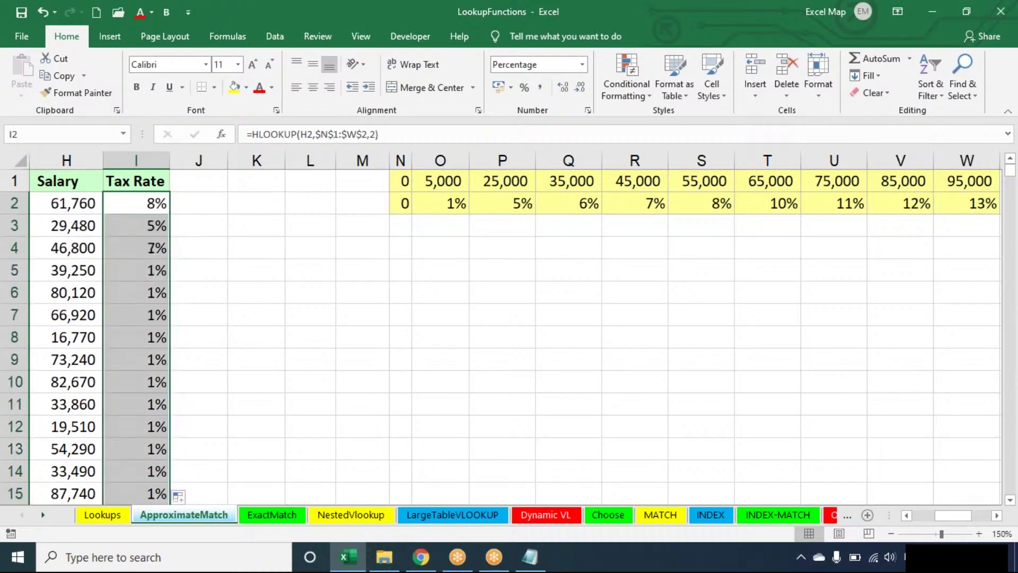
Examine the table range and row index arguments of the HLOOKUP formula in I2.
{"action": "double_click", "coordinate": [162, 206]}
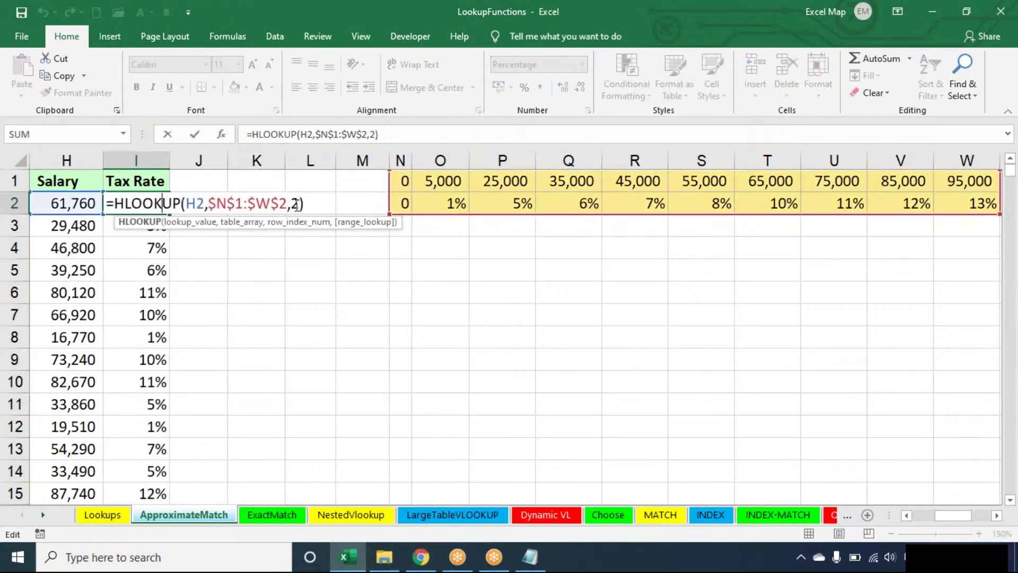
{"action": "key", "text": "Left"}
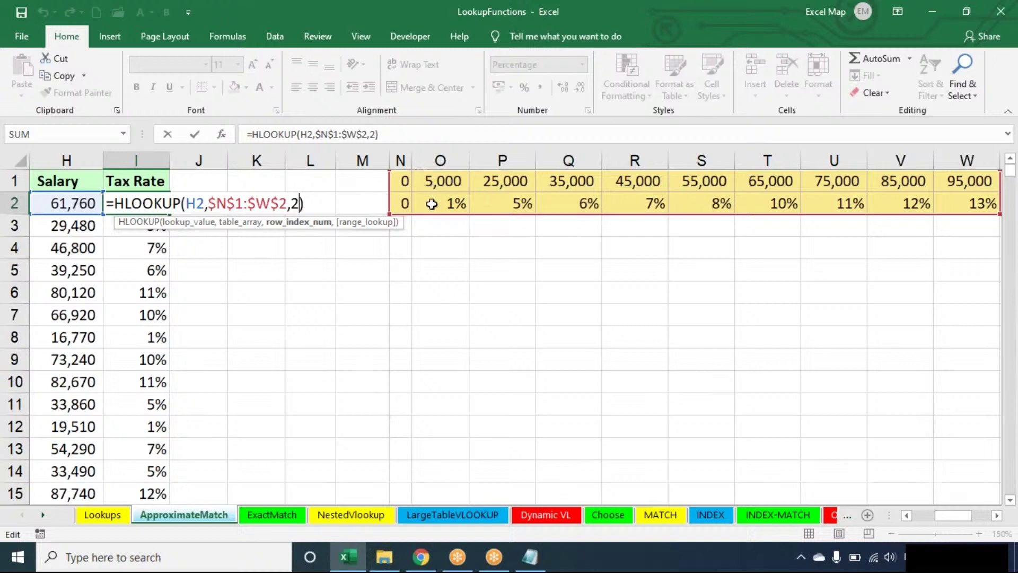
{"action": "left_click", "coordinate": [326, 204]}
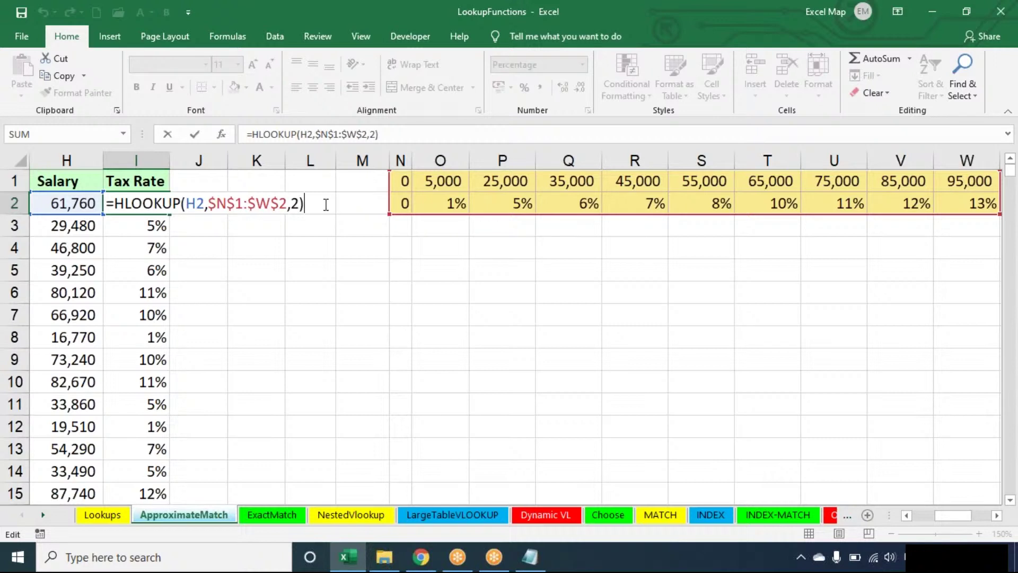
Close the HLOOKUP formula in I2 and clear the Numerical Score values in F2:F13 on the ExactMatch sheet.
{"action": "key", "text": "XF86AudioRaiseVolume"}
{"action": "key", "text": "XF86AudioRaiseVolume"}
{"action": "key", "text": "ctrl+Return"}
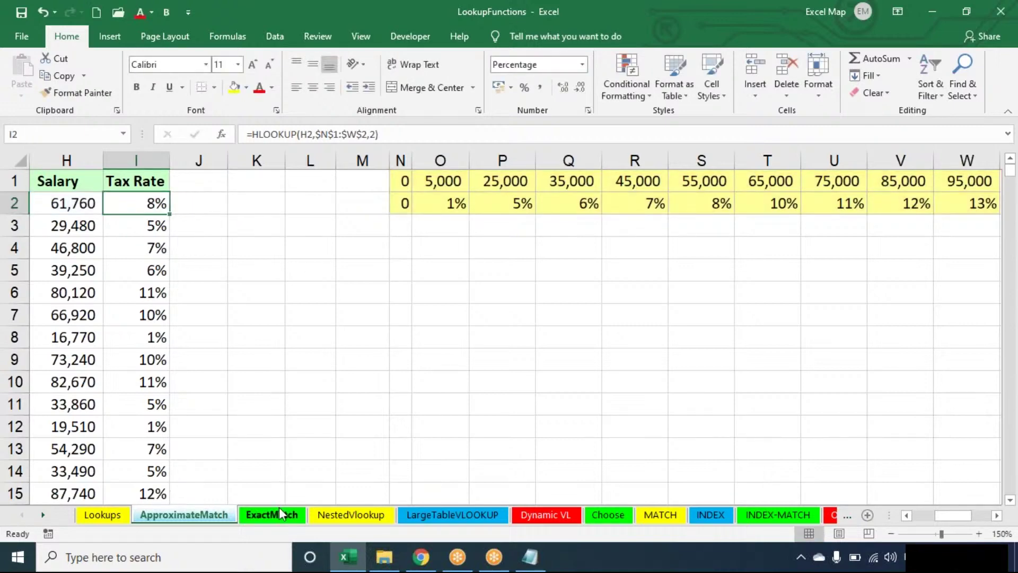
{"action": "left_click", "coordinate": [281, 514]}
{"action": "key", "text": "ctrl+shift+Down"}
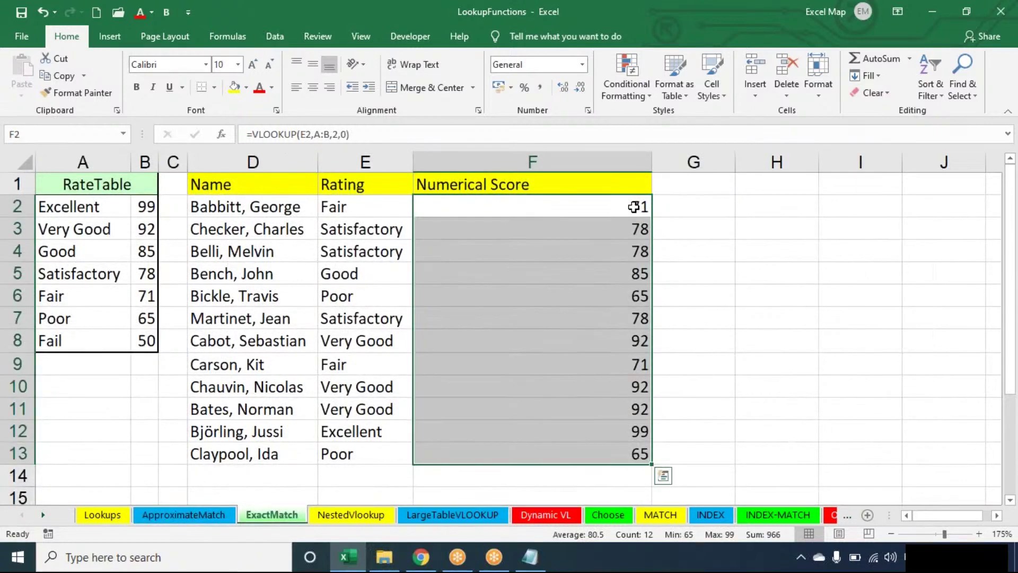
{"action": "key", "text": "Delete"}
{"action": "key", "text": "Up"}
{"action": "key", "text": "Down"}
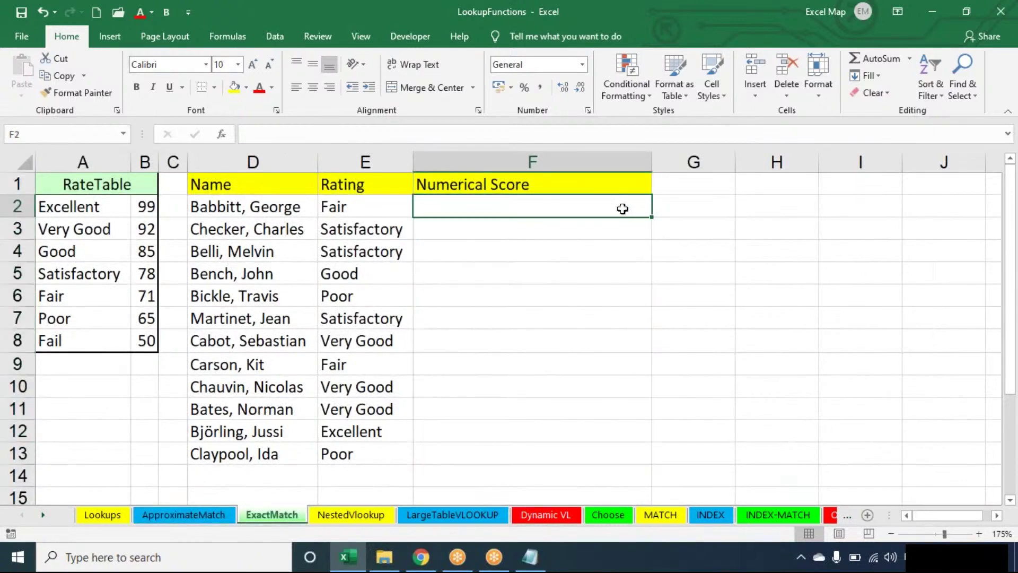
Enter =VLOOKUP(E2,A:B,2) in F2 to look up the rating in RateTable and fill it down the Numerical Score column.
{"action": "left_click", "coordinate": [266, 160]}
{"action": "left_click", "coordinate": [348, 162]}
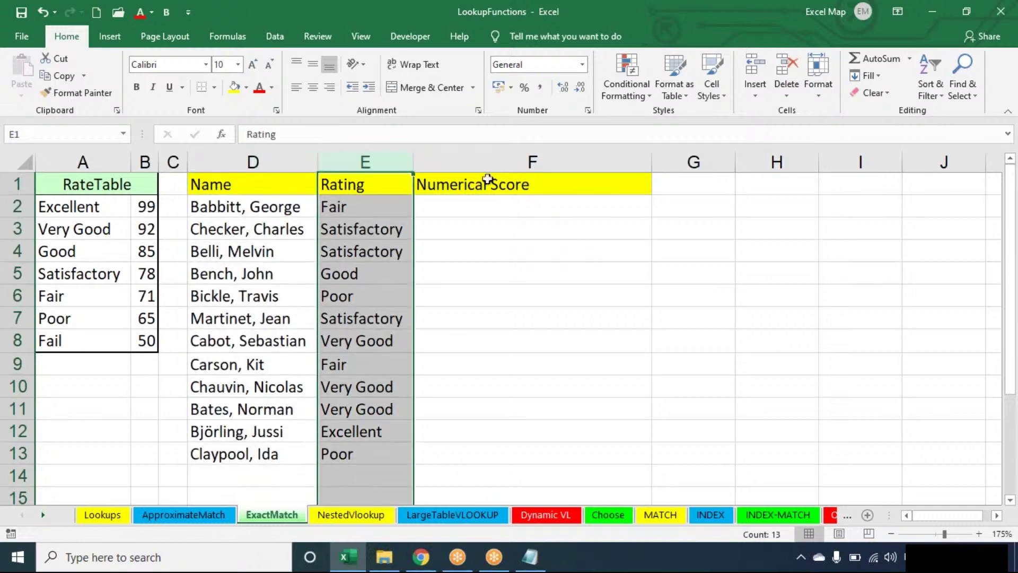
{"action": "left_click", "coordinate": [500, 200]}
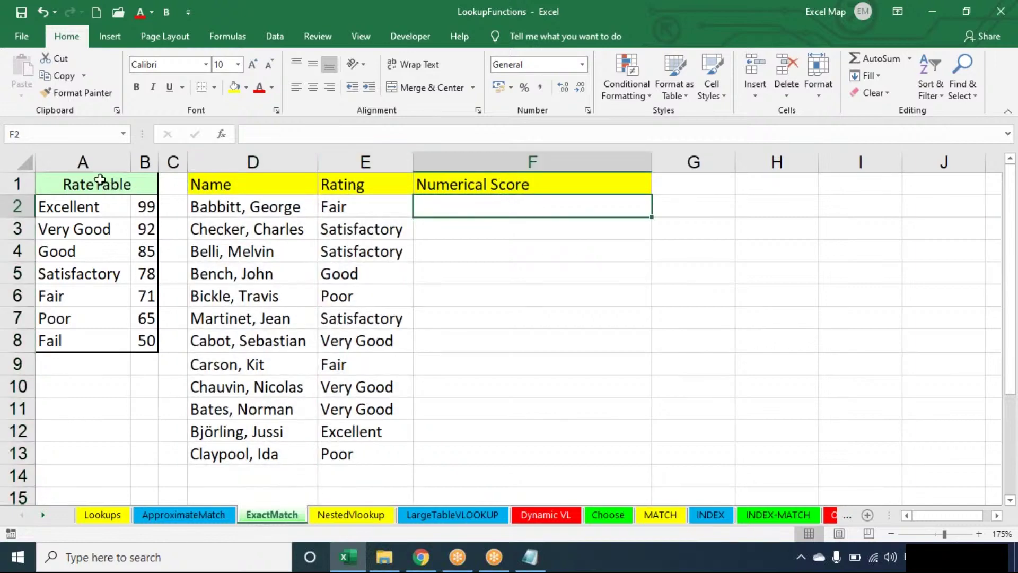
{"action": "left_click", "coordinate": [86, 161]}
{"action": "left_click", "coordinate": [87, 183]}
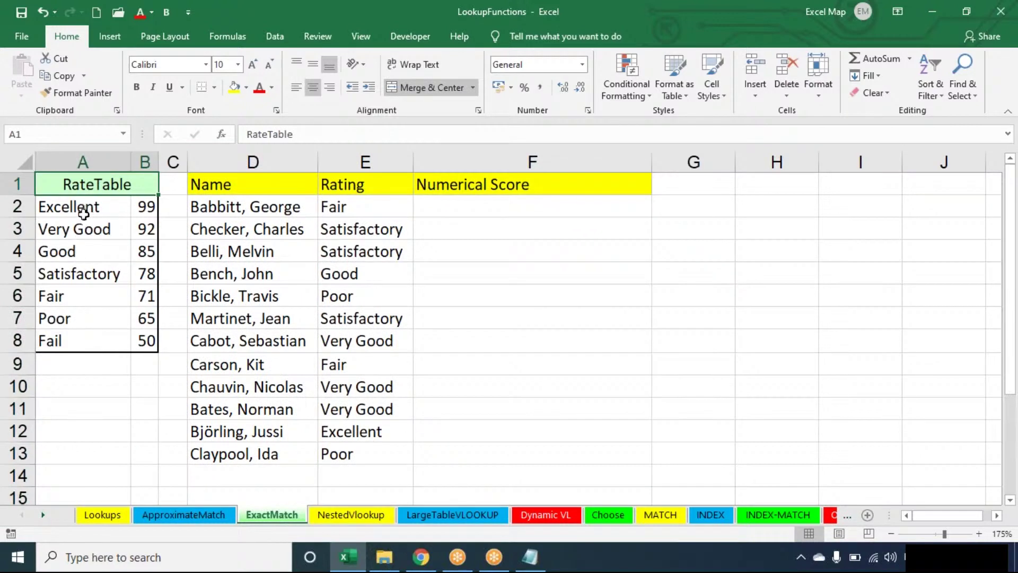
{"action": "left_click", "coordinate": [477, 202]}
{"action": "type", "text": "="}
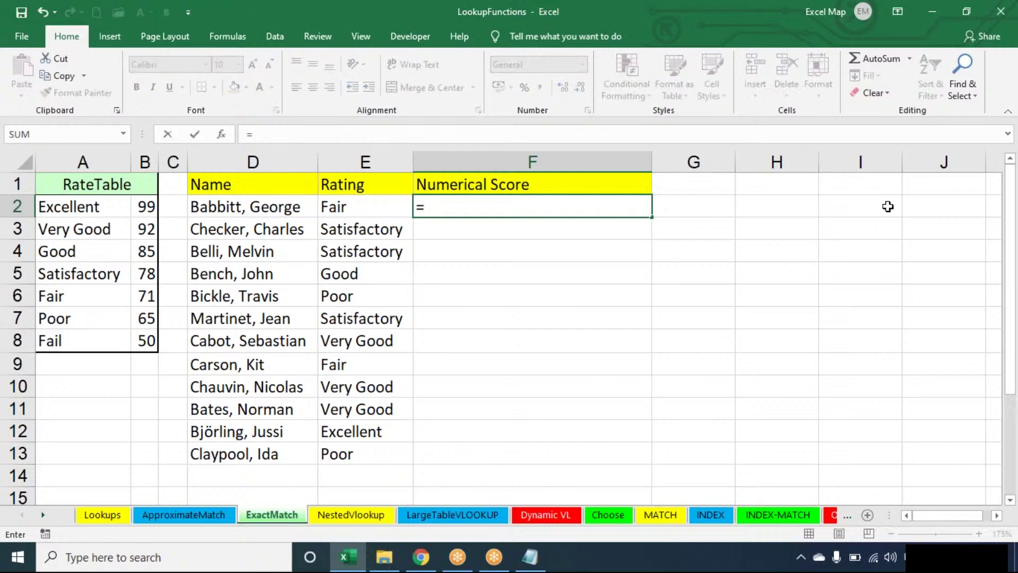
{"action": "type", "text": "VLOOKUP("}
{"action": "key", "text": "Left"}
{"action": "key", "text": "Left"}
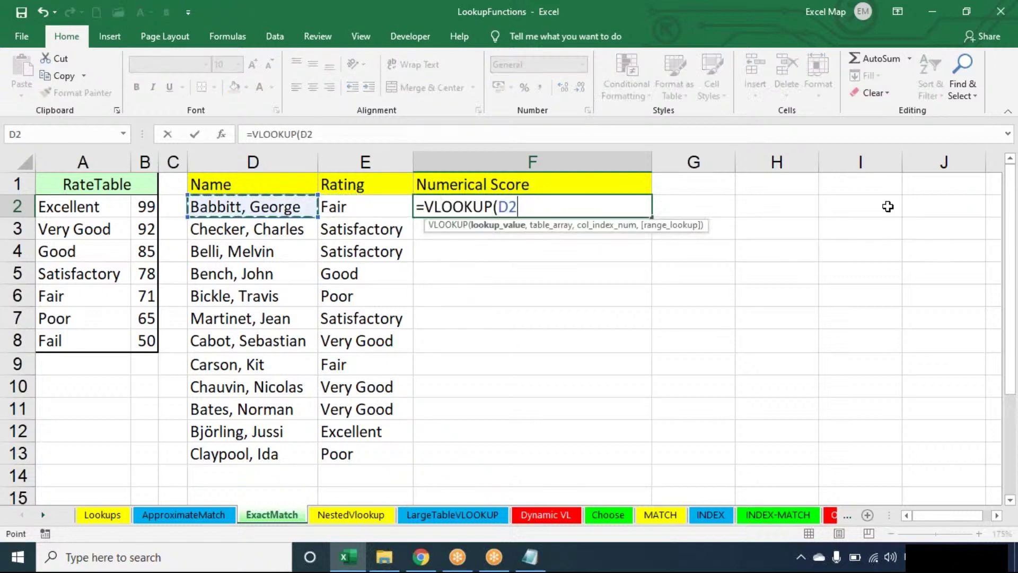
{"action": "key", "text": "Right"}
{"action": "type", "text": ","}
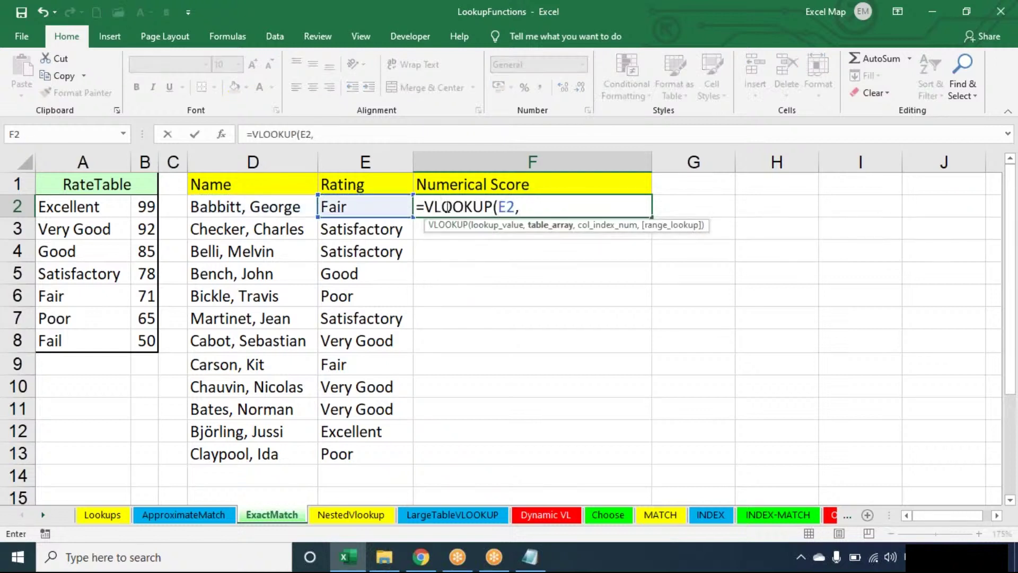
{"action": "left_click_drag", "start_coordinate": [72, 161], "coordinate": [103, 169]}
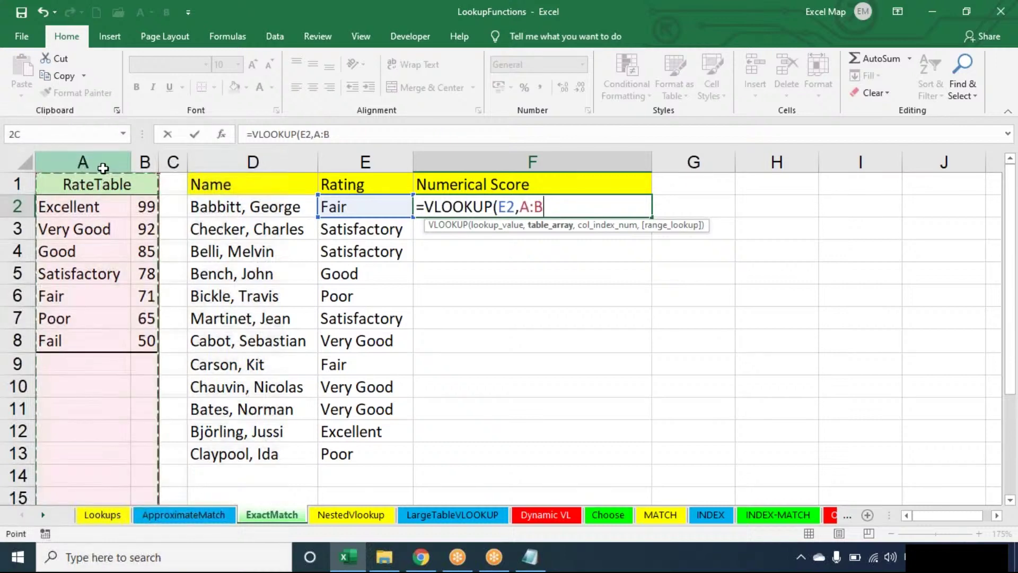
{"action": "type", "text": ",2)"}
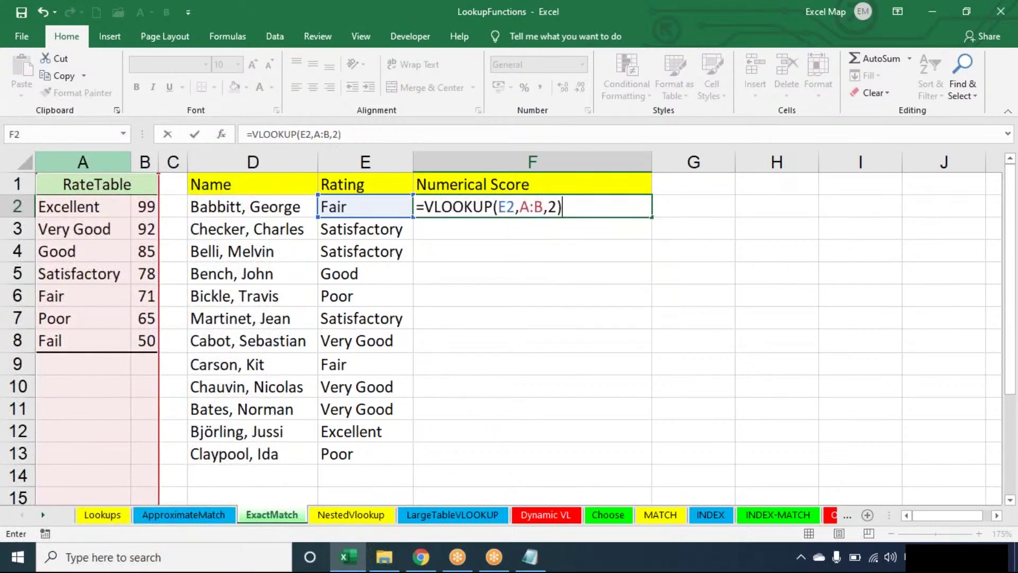
{"action": "key", "text": "Return"}
{"action": "left_click", "coordinate": [635, 211]}
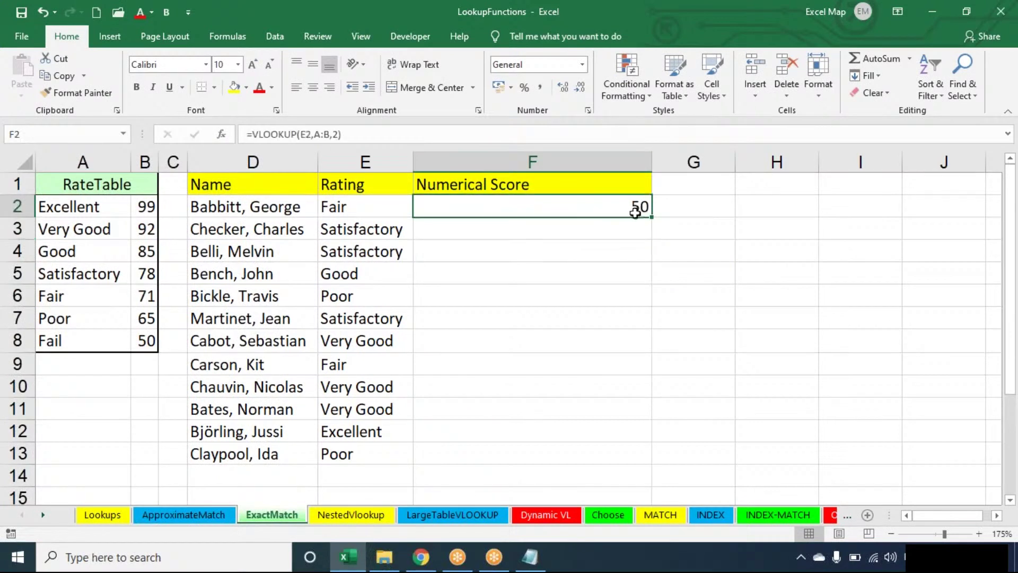
{"action": "double_click", "coordinate": [651, 216]}
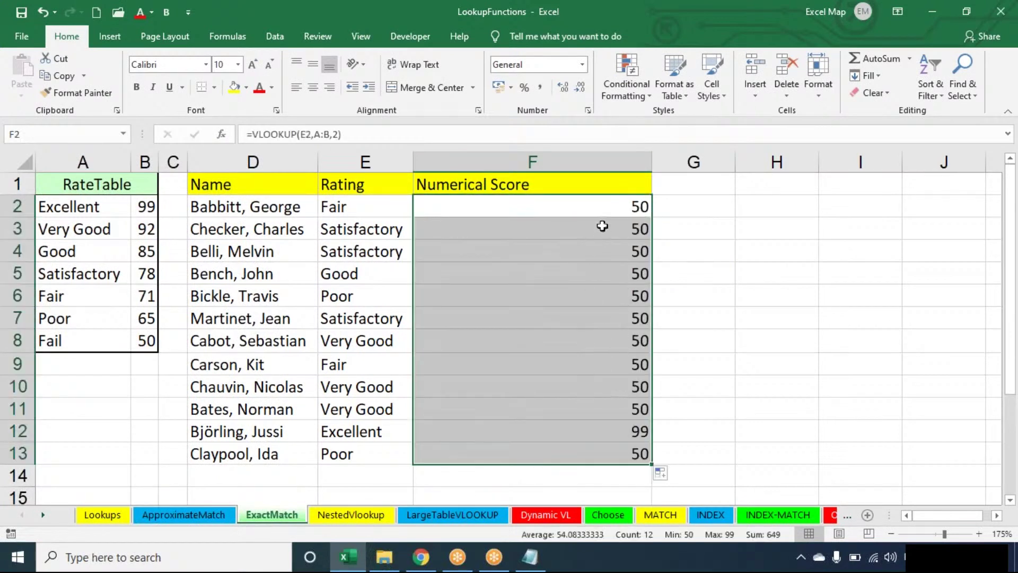
Add 0 as the range_lookup argument of the VLOOKUP formula in F2 and fill it down the Numerical Score column.
{"action": "double_click", "coordinate": [602, 209]}
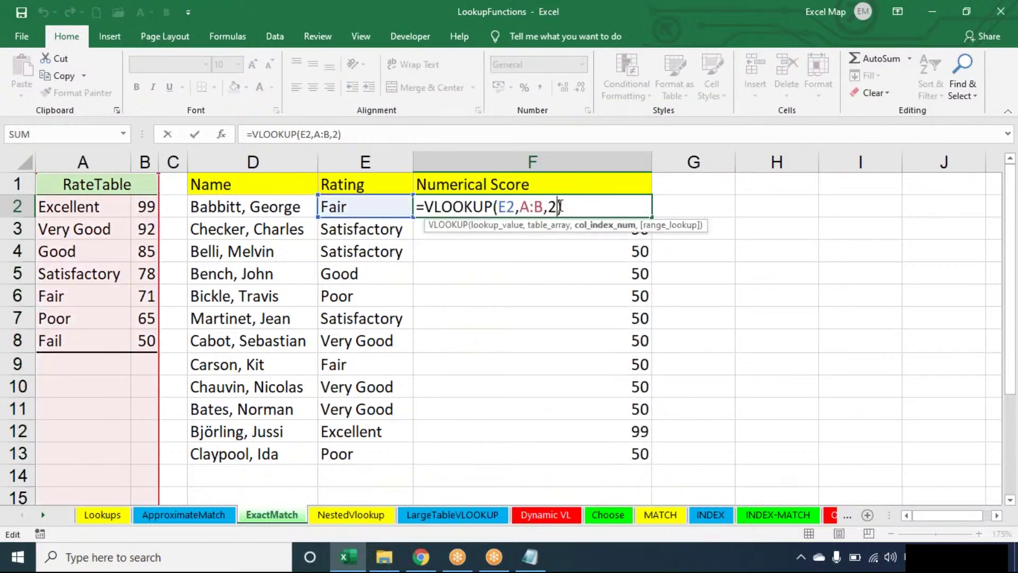
{"action": "type", "text": ",0"}
{"action": "key", "text": "Return"}
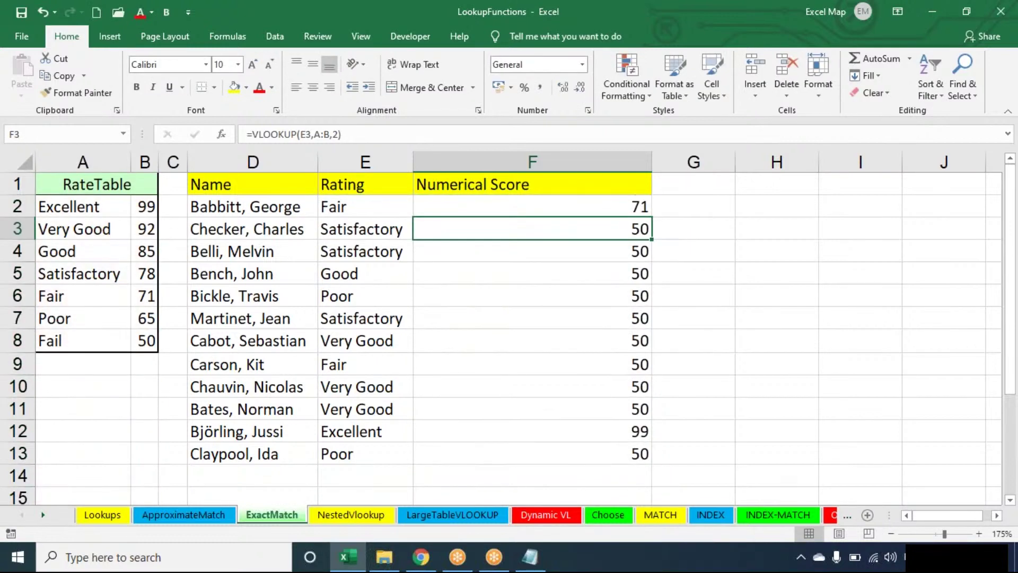
{"action": "left_click", "coordinate": [636, 205]}
{"action": "double_click", "coordinate": [651, 218]}
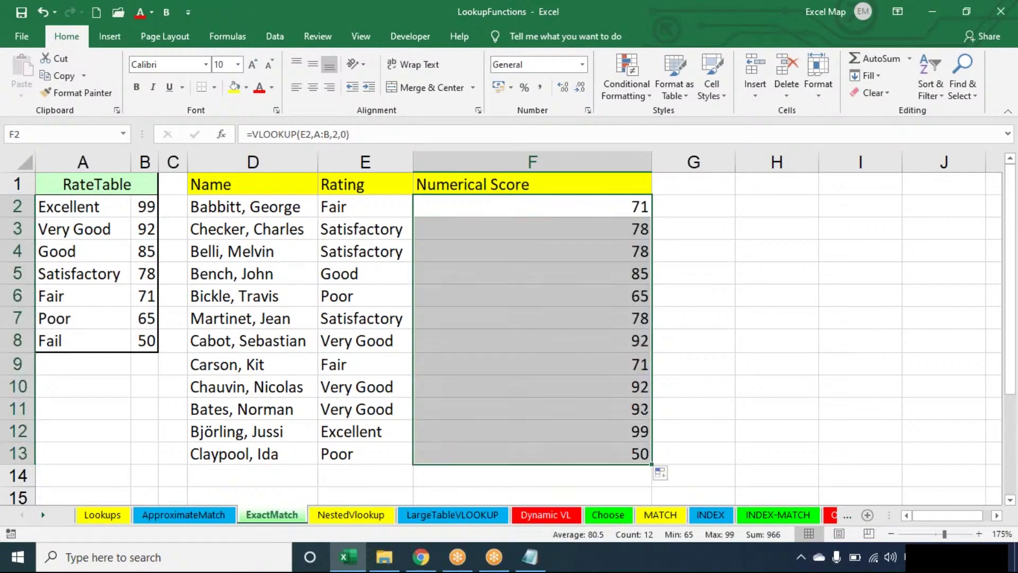
Try 1 and then no value as the range_lookup argument in F2, and restore the argument to 0.
{"action": "left_click", "coordinate": [618, 210]}
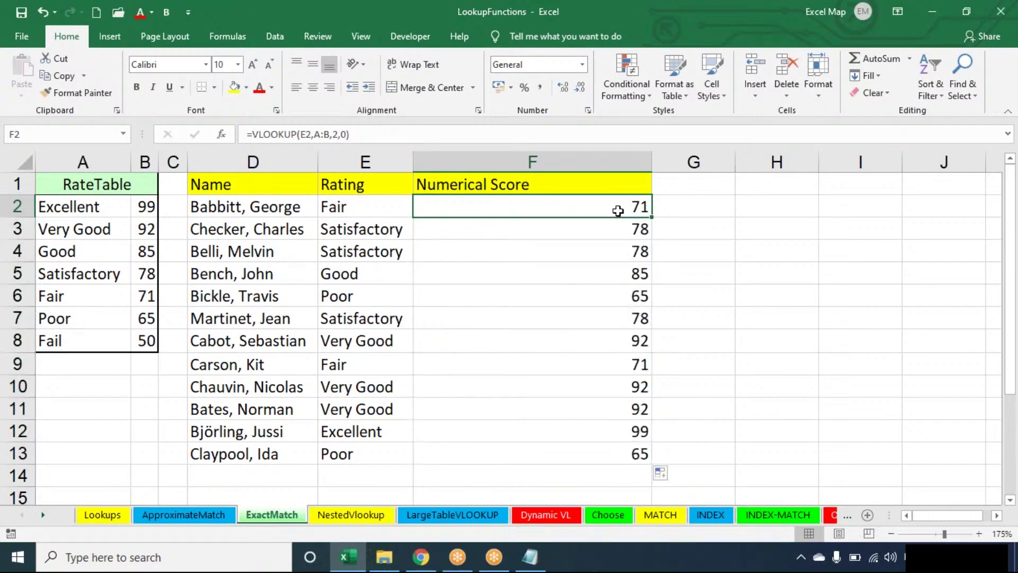
{"action": "double_click", "coordinate": [618, 210]}
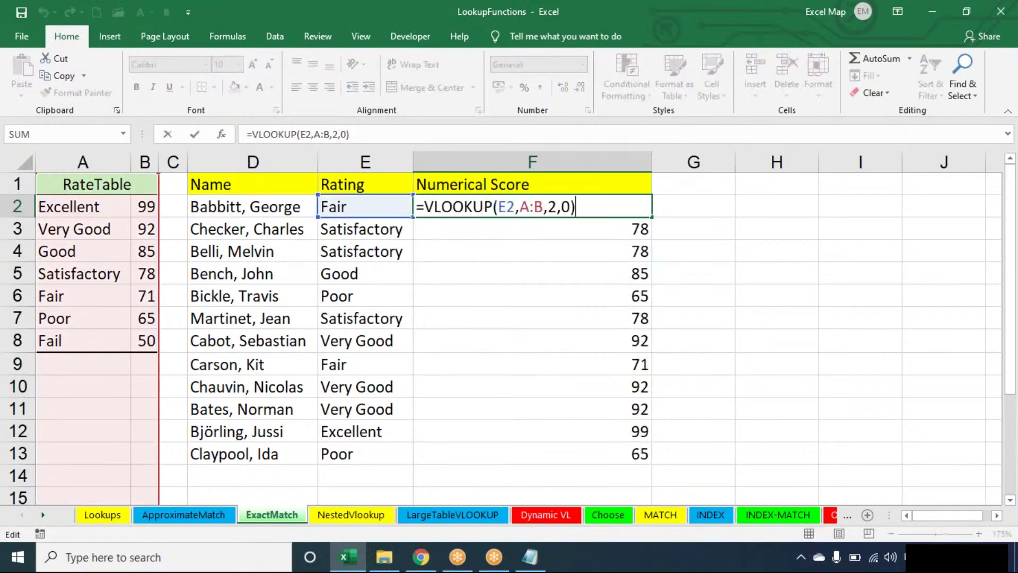
{"action": "left_click", "coordinate": [568, 206]}
{"action": "key", "text": "BackSpace"}
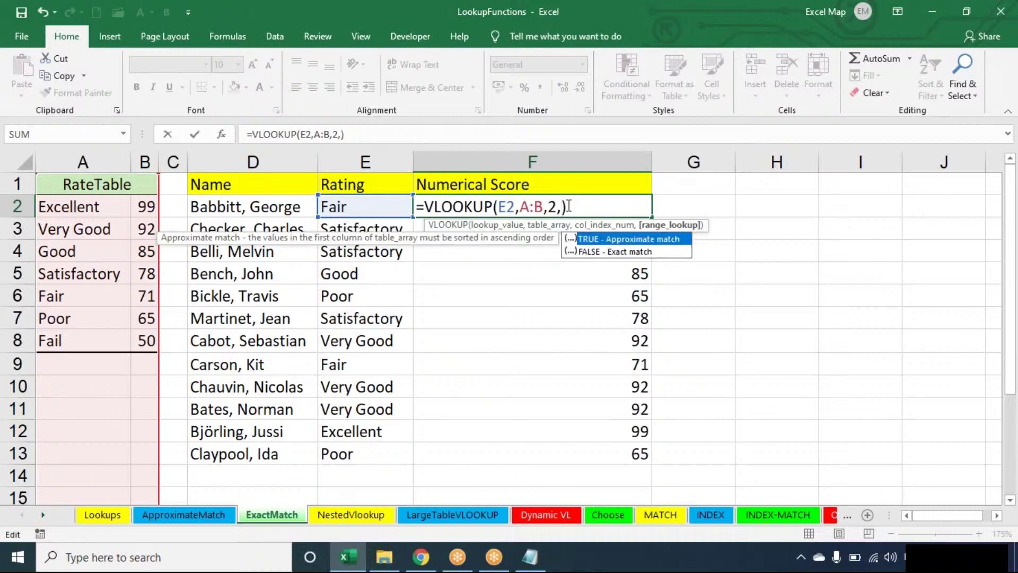
{"action": "type", "text": "1"}
{"action": "key", "text": "BackSpace"}
{"action": "key", "text": "BackSpace"}
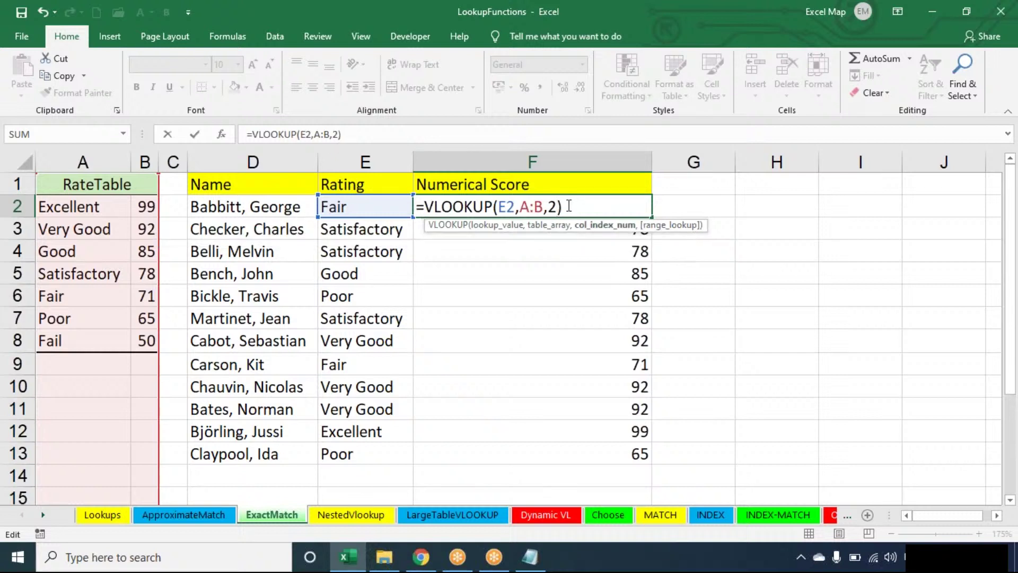
{"action": "type", "text": ",0"}
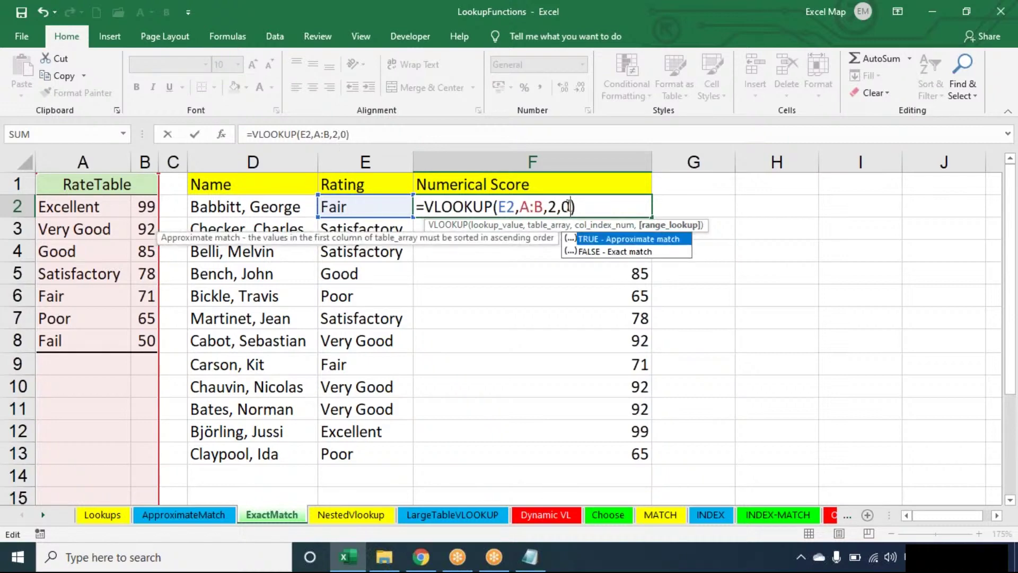
{"action": "key", "text": "Return"}
Try the exact-match formula =VLOOKUP(J2,O:P,2,0) from K2 down the Tax Rate column on the Lookups sheet, and undo it.
{"action": "left_click", "coordinate": [102, 514]}
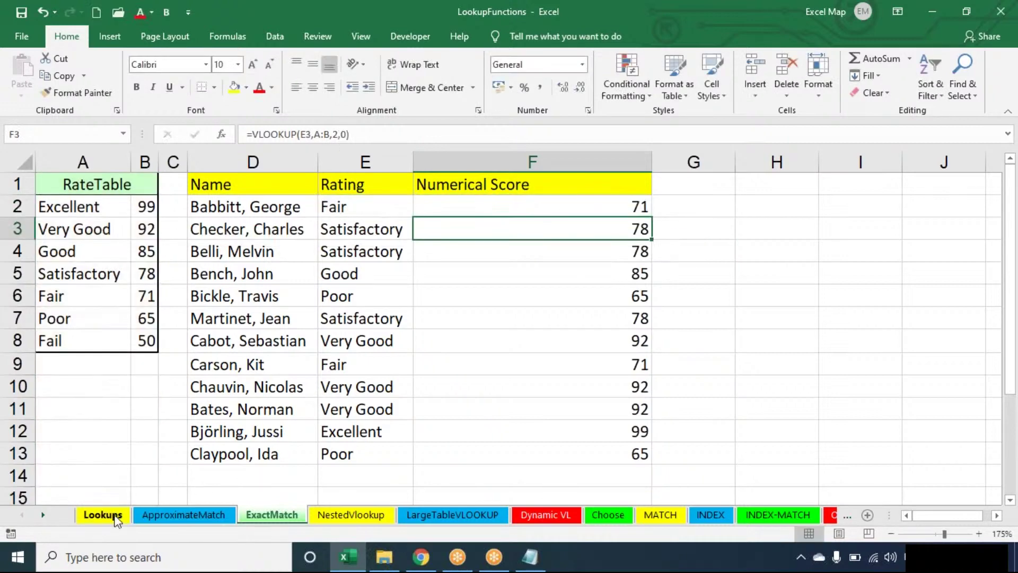
{"action": "double_click", "coordinate": [196, 211]}
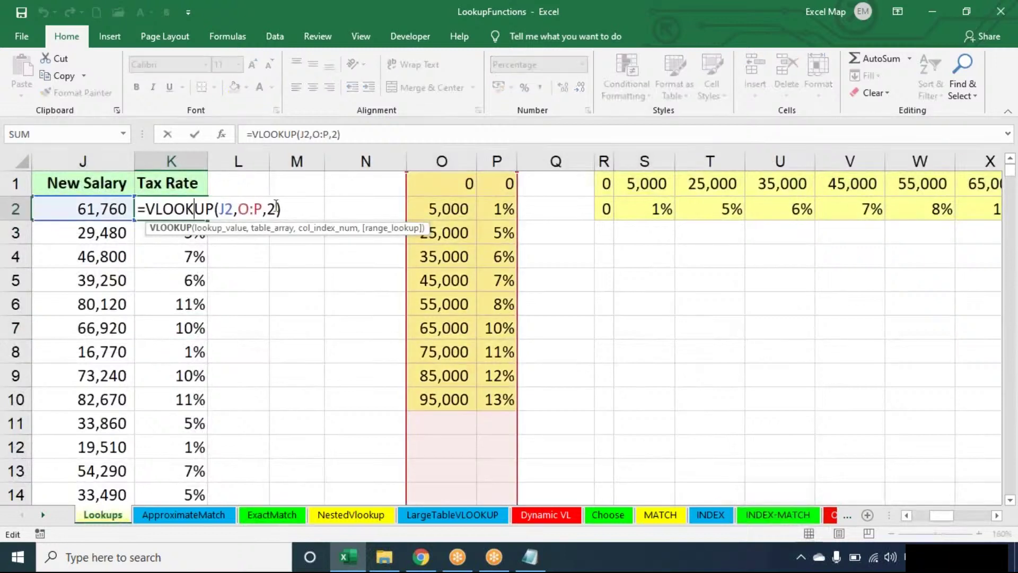
{"action": "type", "text": ",0"}
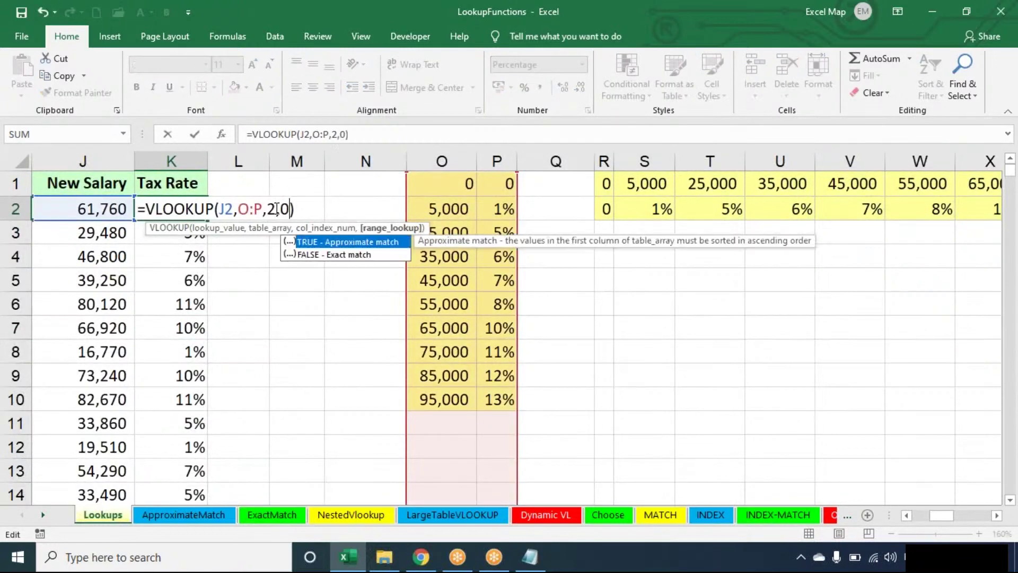
{"action": "key", "text": "Right"}
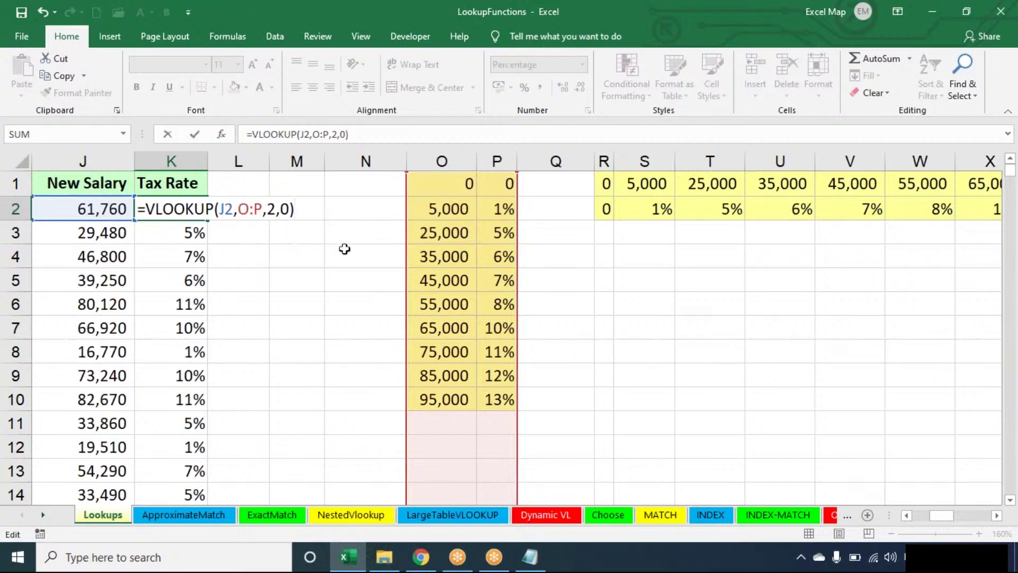
{"action": "key", "text": "Return"}
{"action": "left_click", "coordinate": [196, 209]}
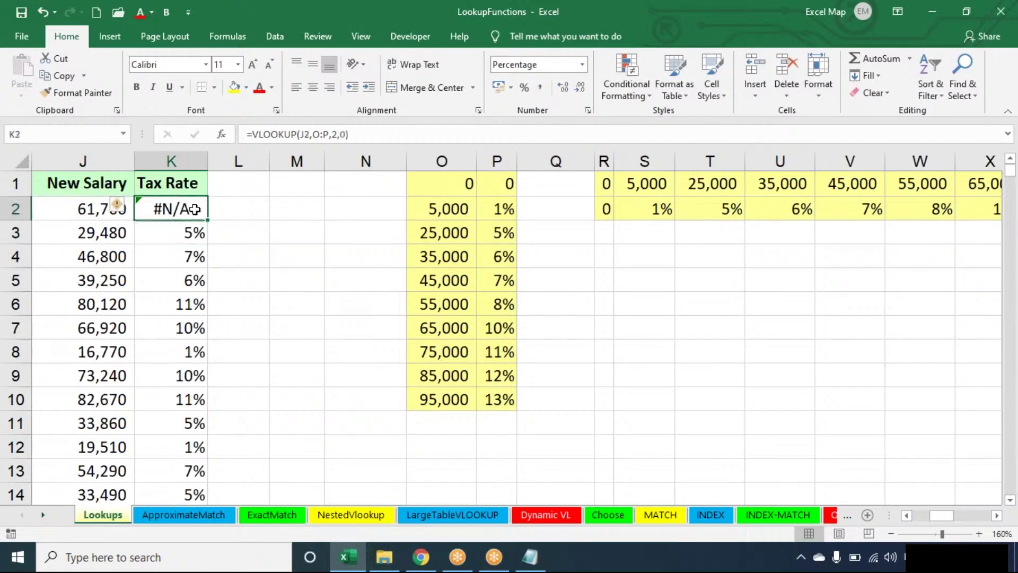
{"action": "double_click", "coordinate": [209, 223]}
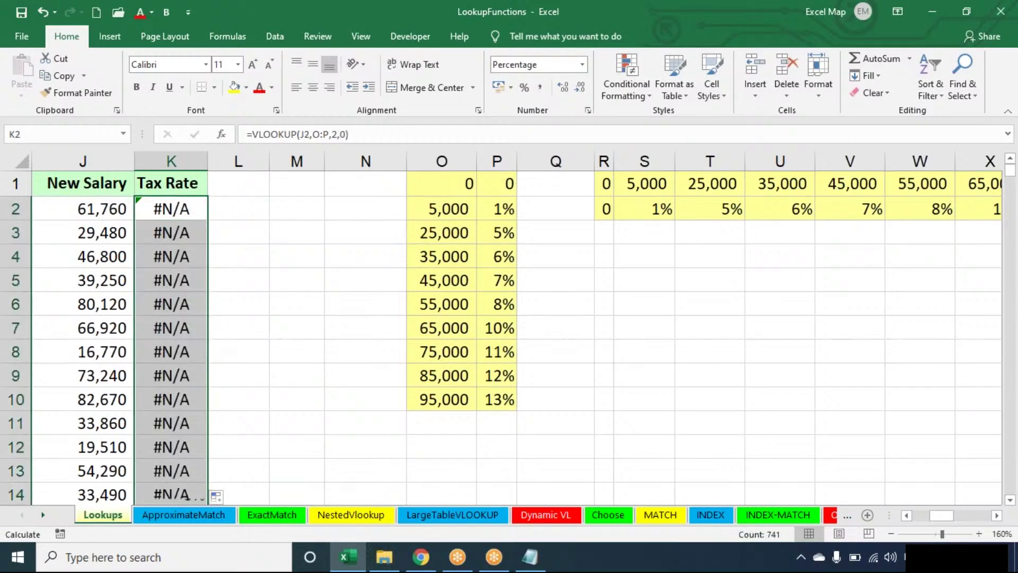
{"action": "key", "text": "ctrl+z"}
{"action": "key", "text": "ctrl+z"}
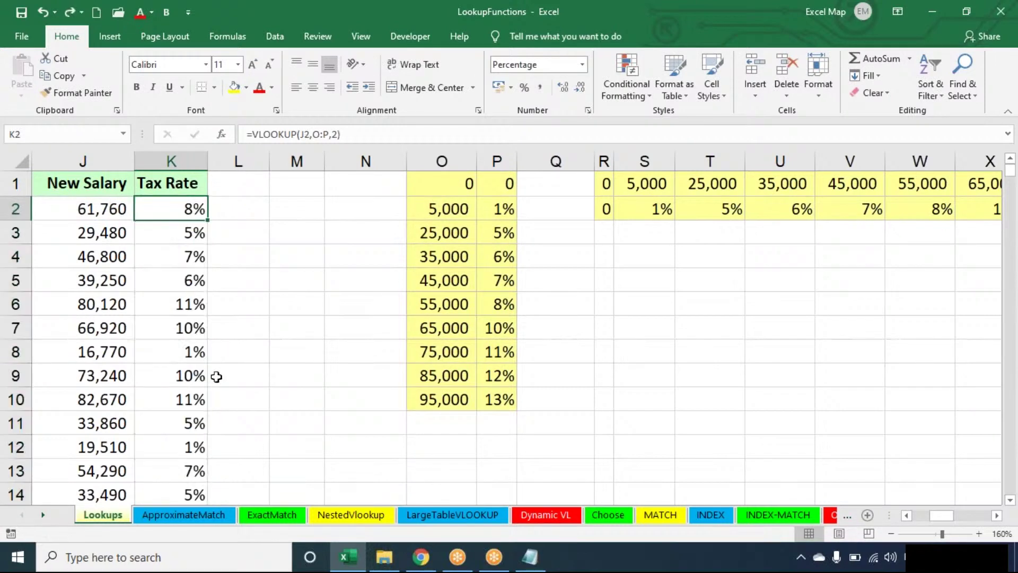
Return to the ExactMatch sheet and review the arguments of the VLOOKUP formula in F2.
{"action": "left_click", "coordinate": [271, 516]}
{"action": "left_click", "coordinate": [477, 226]}
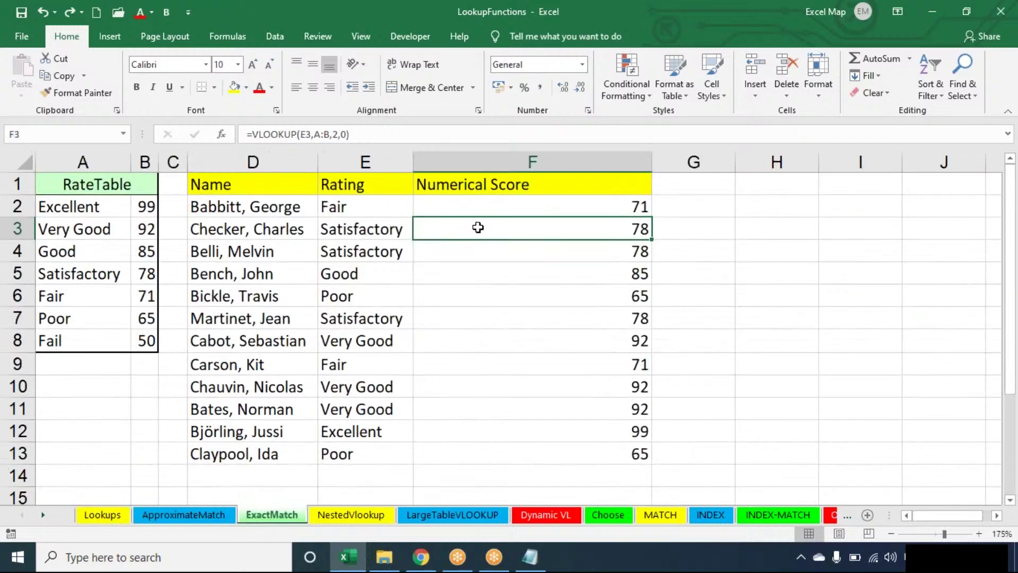
{"action": "left_click", "coordinate": [500, 210]}
{"action": "double_click", "coordinate": [503, 208]}
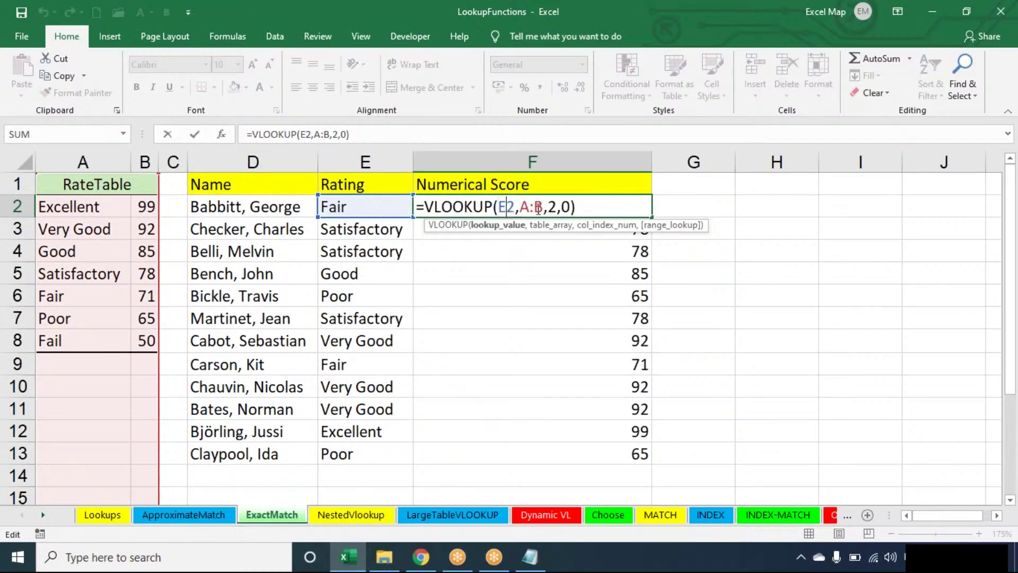
{"action": "left_click", "coordinate": [598, 209]}
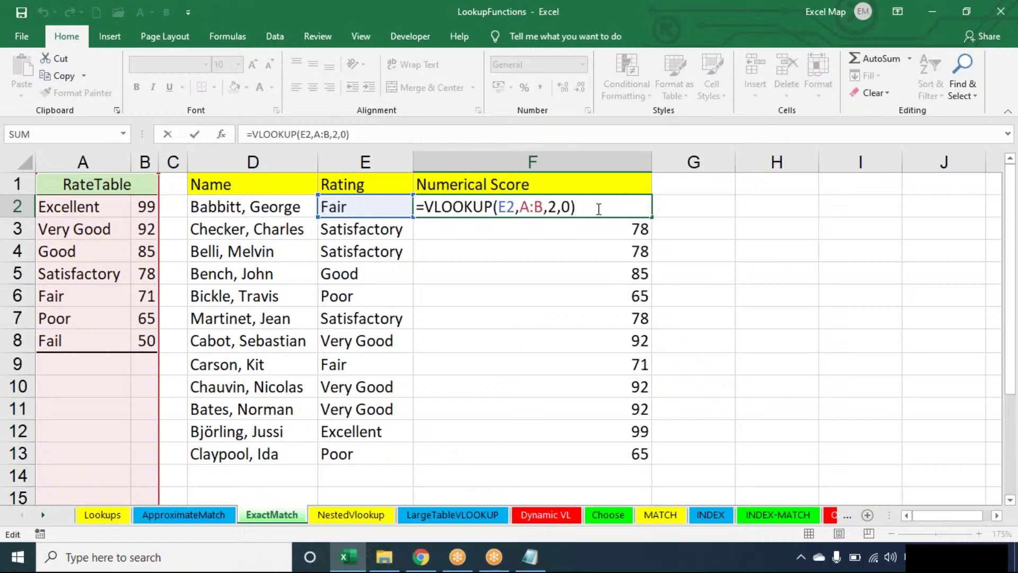
{"action": "key", "text": "Return"}
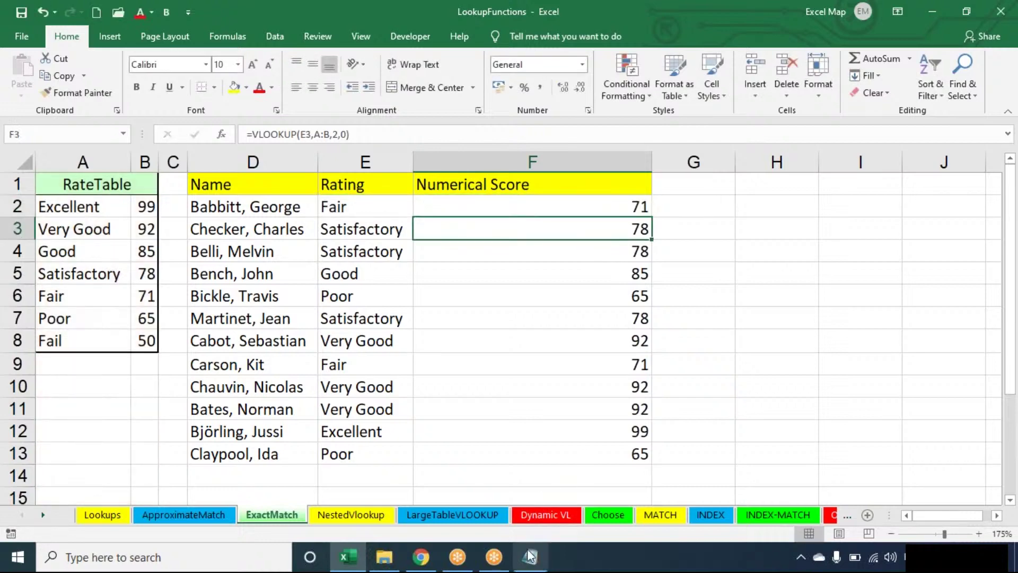
Switch to the Notepad notes and add the line "1 - True" with "Aproximate Match" below the VLOOKUP syntax.
{"action": "left_click", "coordinate": [530, 555]}
{"action": "key", "text": "Return"}
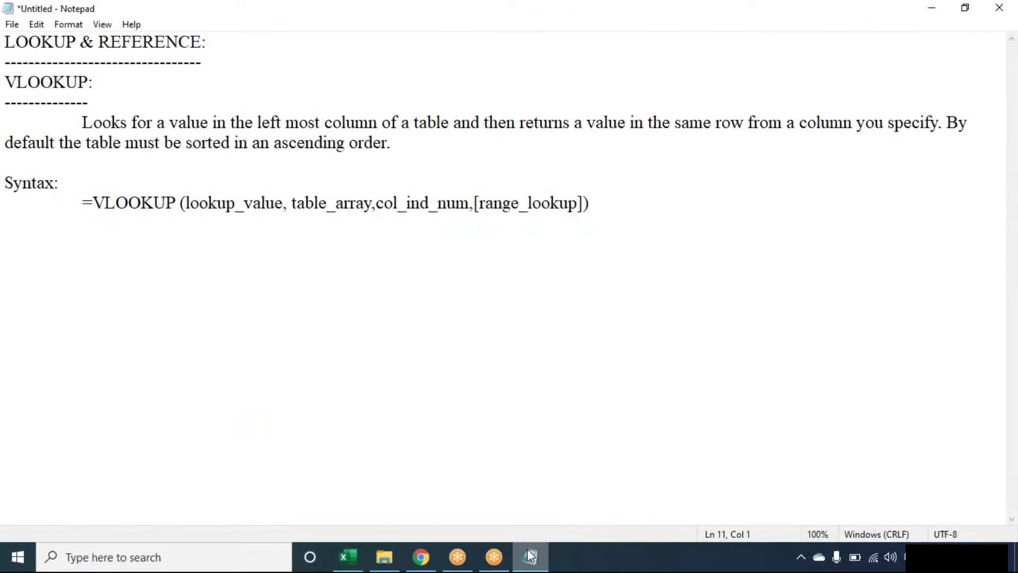
{"action": "type", "text": "True"}
{"action": "key", "text": "Tab"}
{"action": "key", "text": "BackSpace"}
{"action": "key", "text": "Home"}
{"action": "type", "text": "1 0"}
{"action": "key", "text": "Delete"}
{"action": "type", "text": "-"}
{"action": "key", "text": "End"}
{"action": "key", "text": "Tab"}
{"action": "key", "text": "Tab"}
{"action": "type", "text": "Ap"}
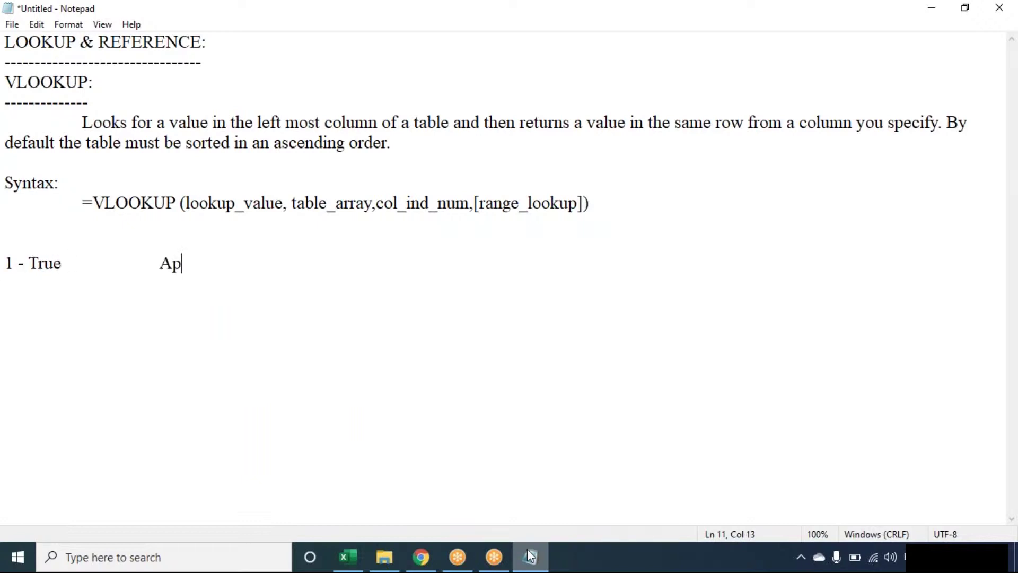
{"action": "type", "text": "roximate Match"}
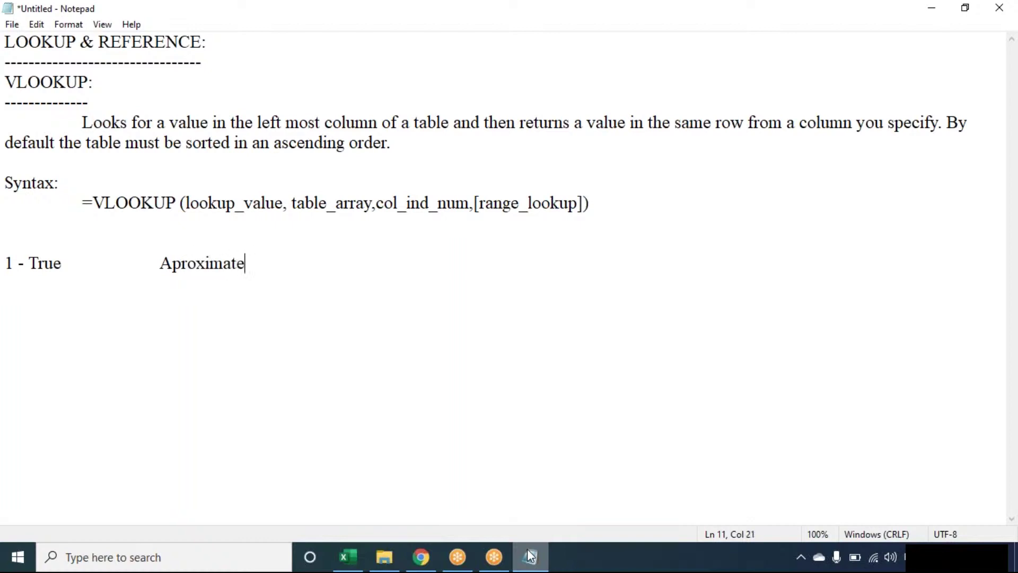
Add the line "0 - False" with "Exact Match" to the range_lookup notes.
{"action": "key", "text": "Return"}
{"action": "type", "text": "0 - False"}
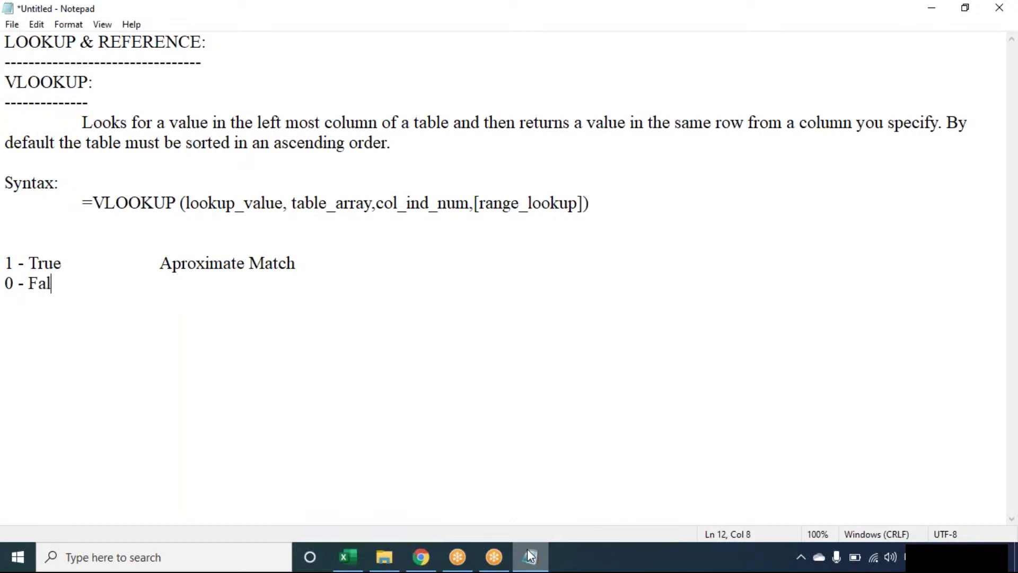
{"action": "key", "text": "Tab"}
{"action": "key", "text": "Tab"}
{"action": "type", "text": "Exact Match"}
{"action": "key", "text": "Return"}
{"action": "key", "text": "Return"}
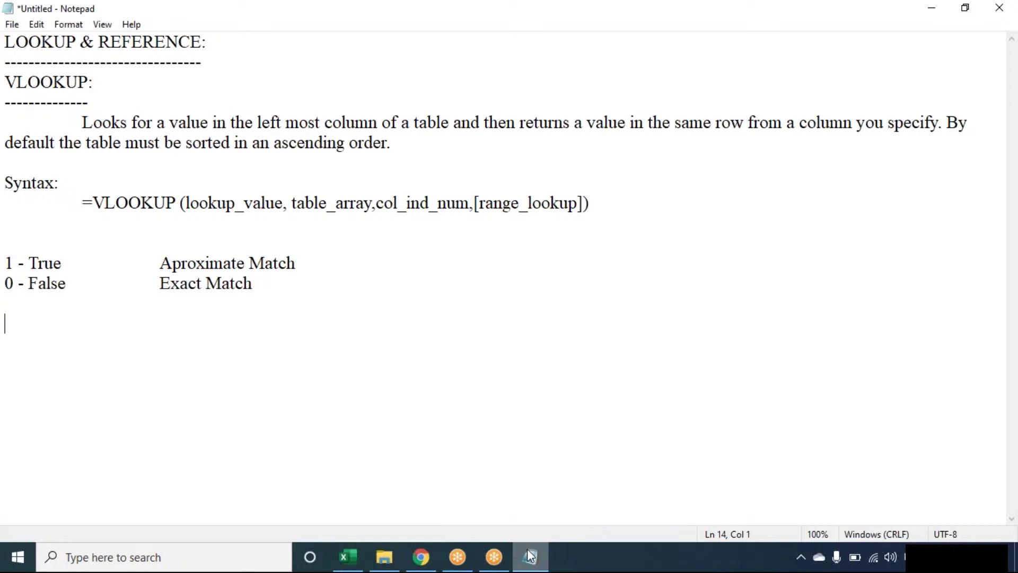
Return to the Excel workbook and review the VLOOKUP formula in F2 of the ExactMatch sheet.
{"action": "left_click", "coordinate": [530, 555]}
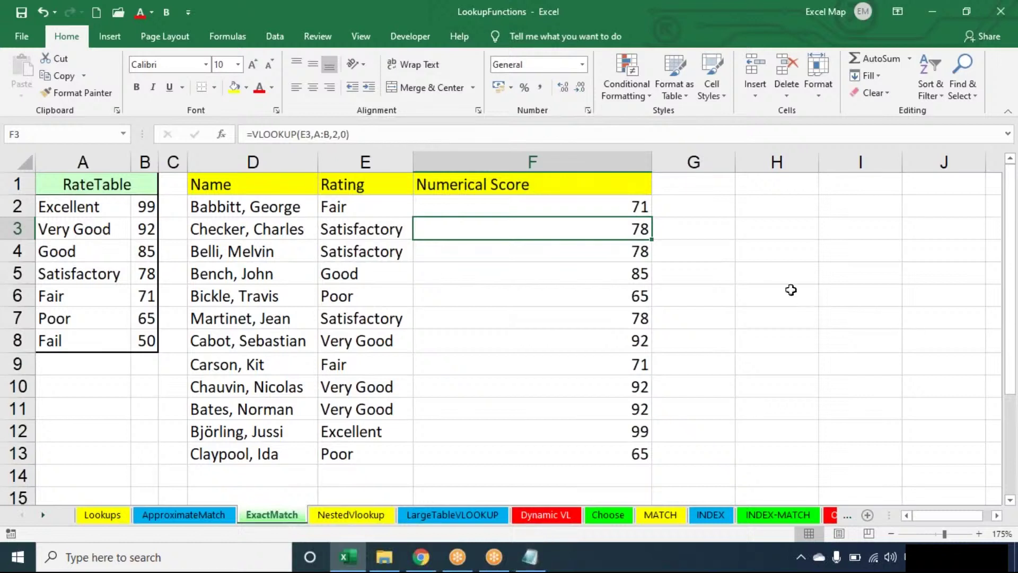
{"action": "double_click", "coordinate": [594, 206]}
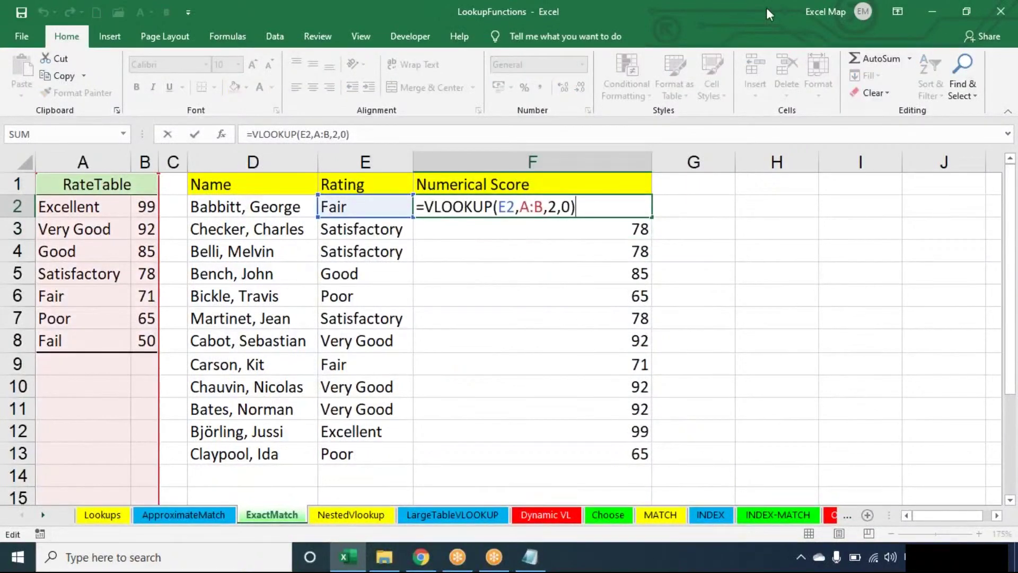
{"action": "left_click", "coordinate": [749, 27]}
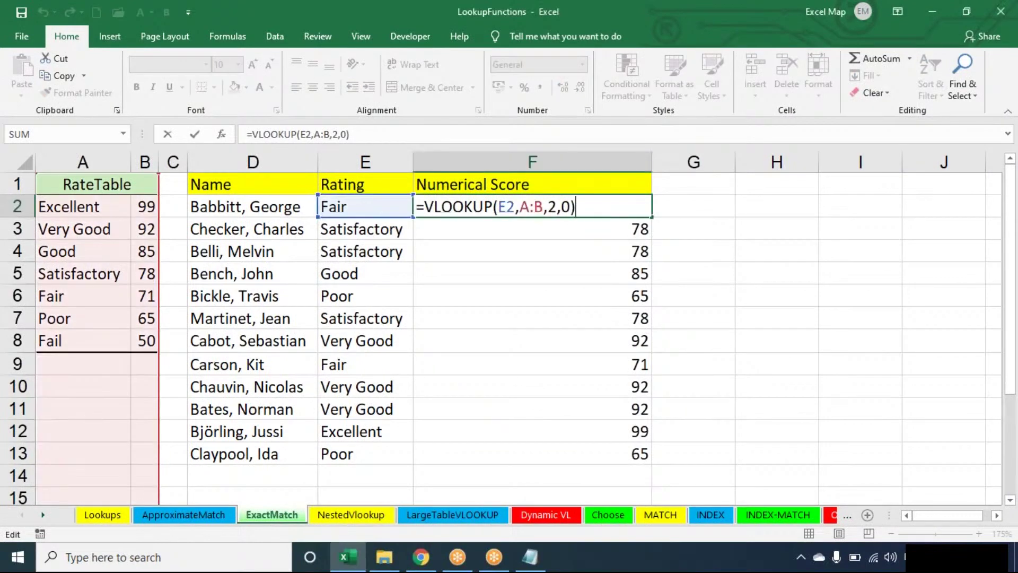
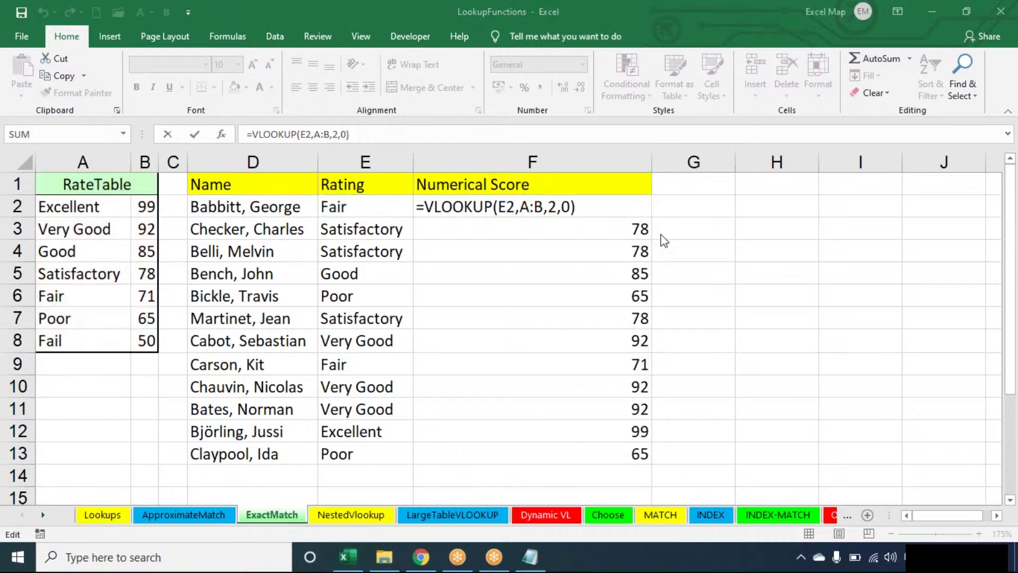
{"action": "left_click", "coordinate": [619, 214]}
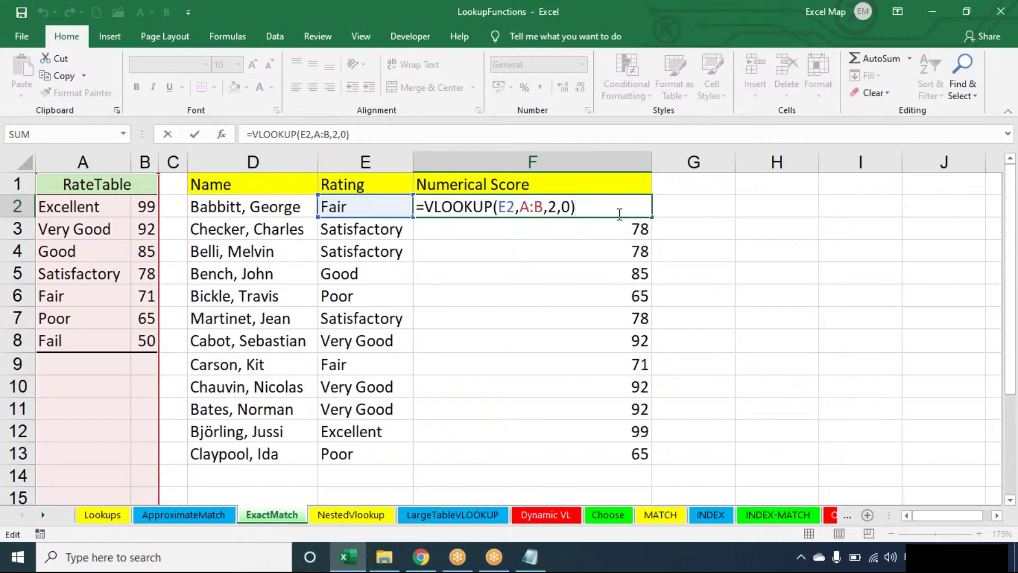
{"action": "key", "text": "ctrl+Return"}
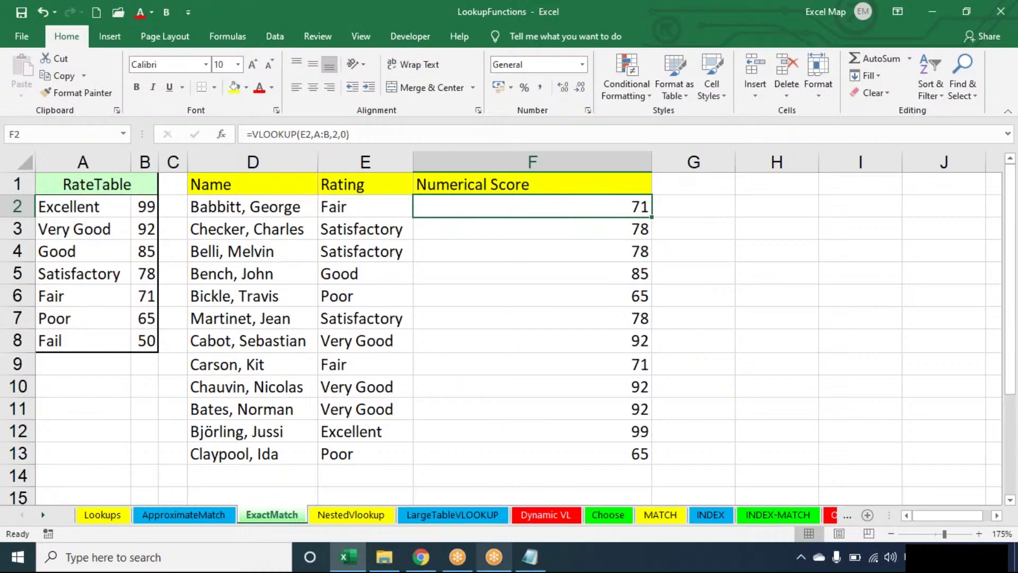
Clear the sample formula in D2 of the LargeTableVLOOKUP sheet and look over the Salary and Dep headings of the rate table.
{"action": "left_click", "coordinate": [484, 516]}
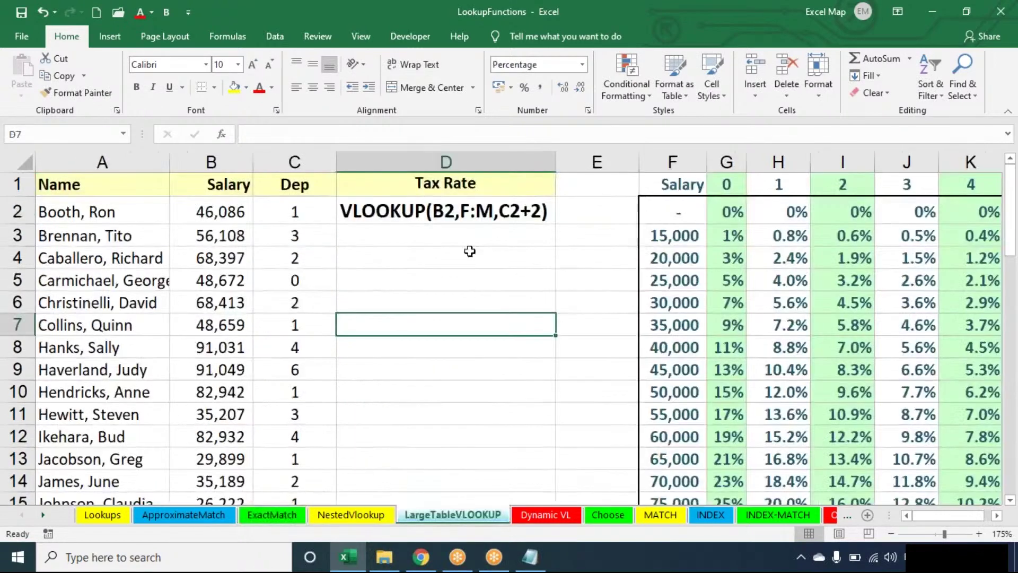
{"action": "left_click", "coordinate": [469, 205]}
{"action": "key", "text": "Delete"}
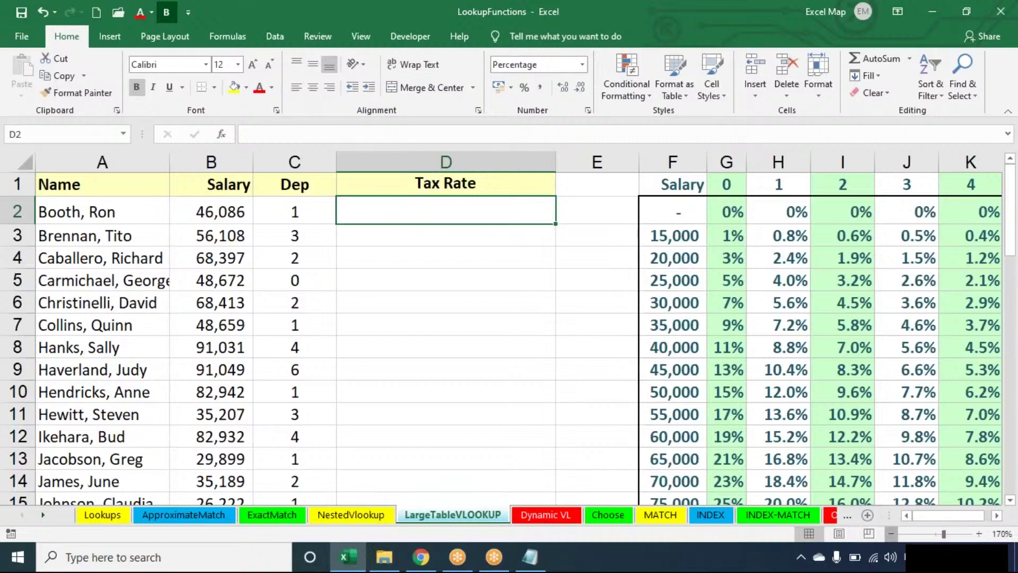
{"action": "left_click", "coordinate": [890, 533]}
{"action": "left_click", "coordinate": [890, 534]}
{"action": "left_click", "coordinate": [890, 533]}
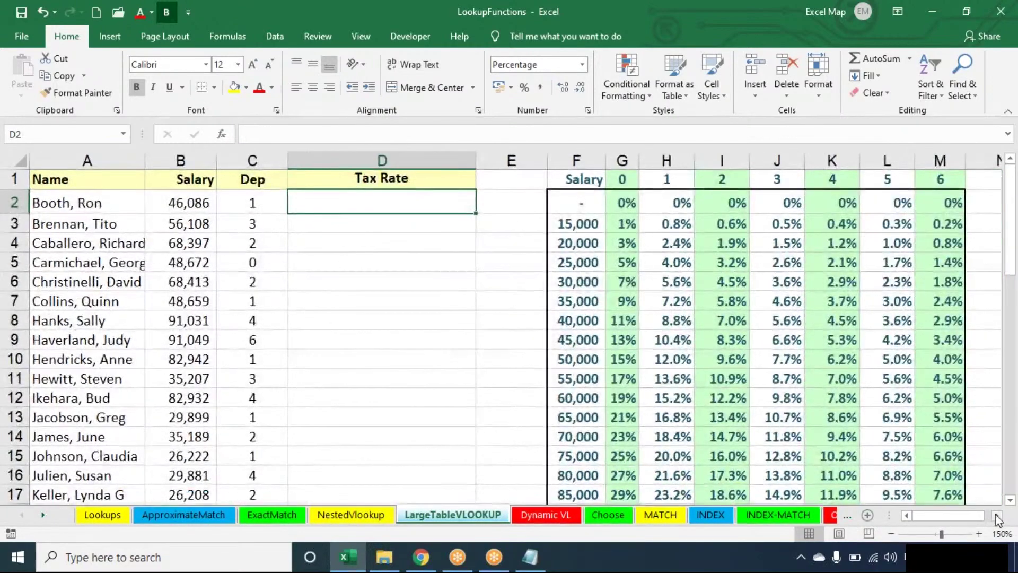
{"action": "left_click", "coordinate": [997, 516]}
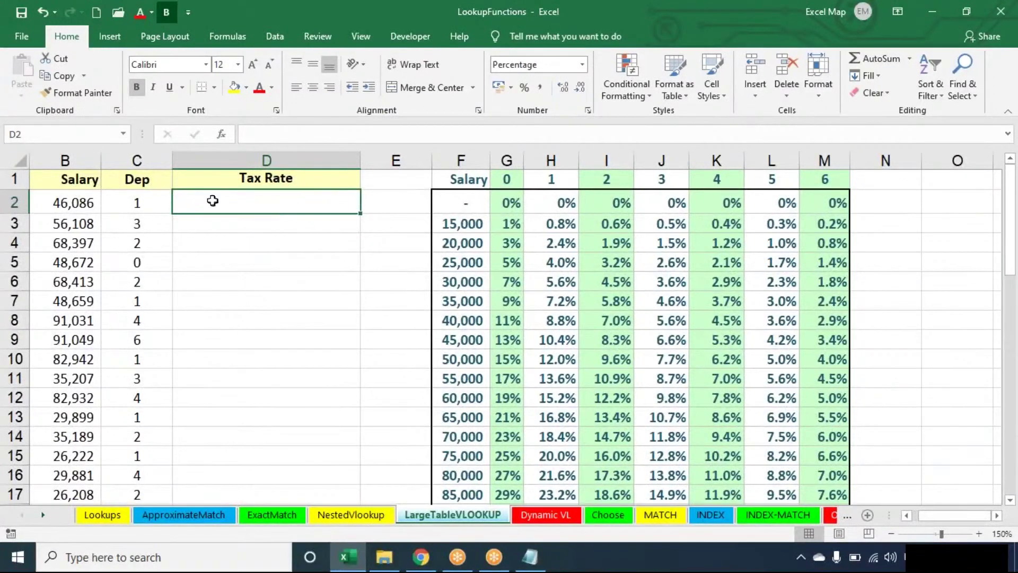
{"action": "left_click", "coordinate": [461, 178]}
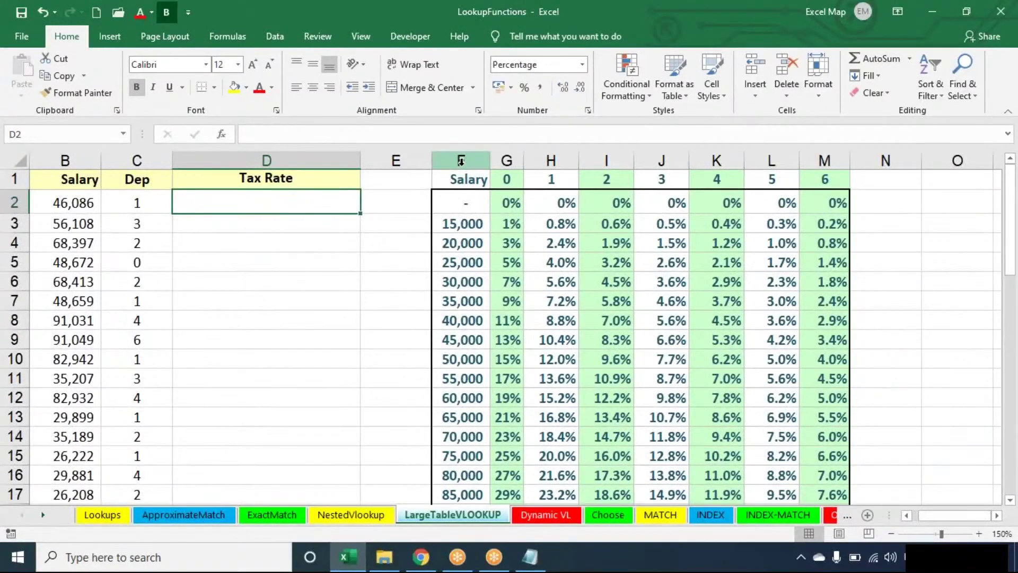
{"action": "key", "text": "ctrl+shift+Down"}
{"action": "left_click", "coordinate": [515, 179]}
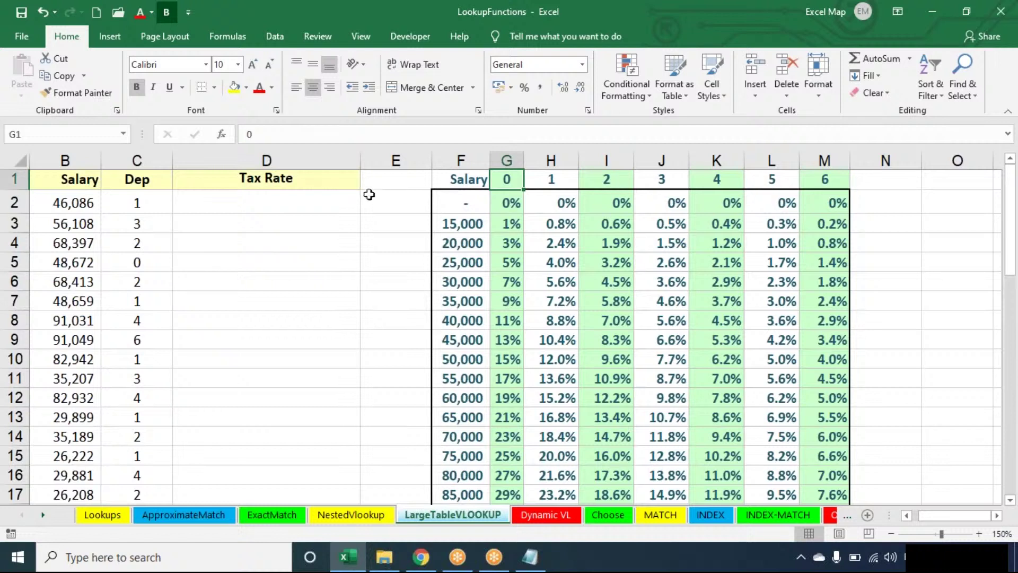
Try =VLOOKUP(B2,F:M,3) in D2 to look up the first employee's Tax Rate with a fixed column index.
{"action": "left_click", "coordinate": [263, 209]}
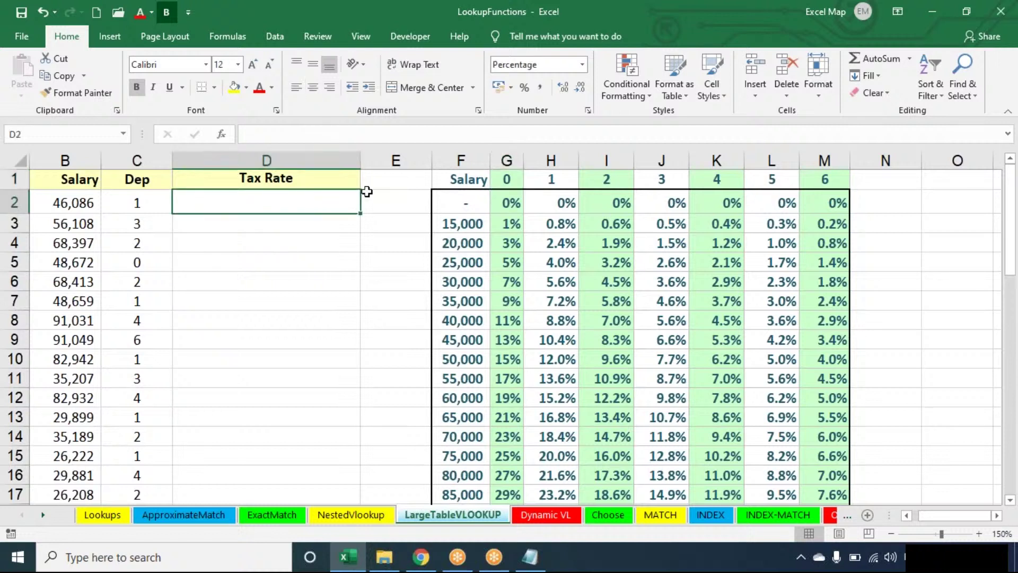
{"action": "type", "text": "=VALUE("}
{"action": "key", "text": "BackSpace"}
{"action": "key", "text": "BackSpace"}
{"action": "key", "text": "BackSpace"}
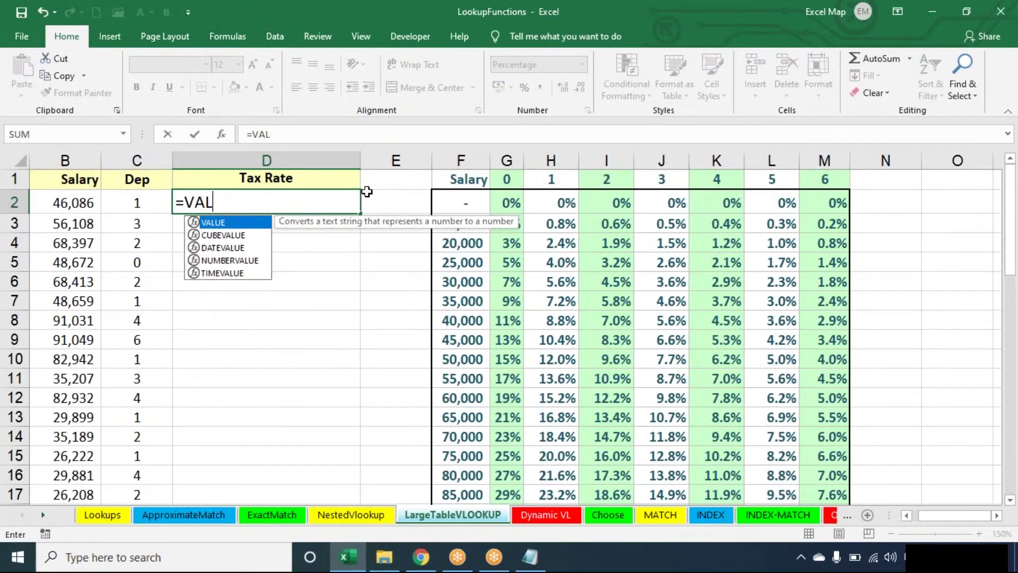
{"action": "key", "text": "BackSpace"}
{"action": "key", "text": "BackSpace"}
{"action": "type", "text": "L"}
{"action": "key", "text": "Tab"}
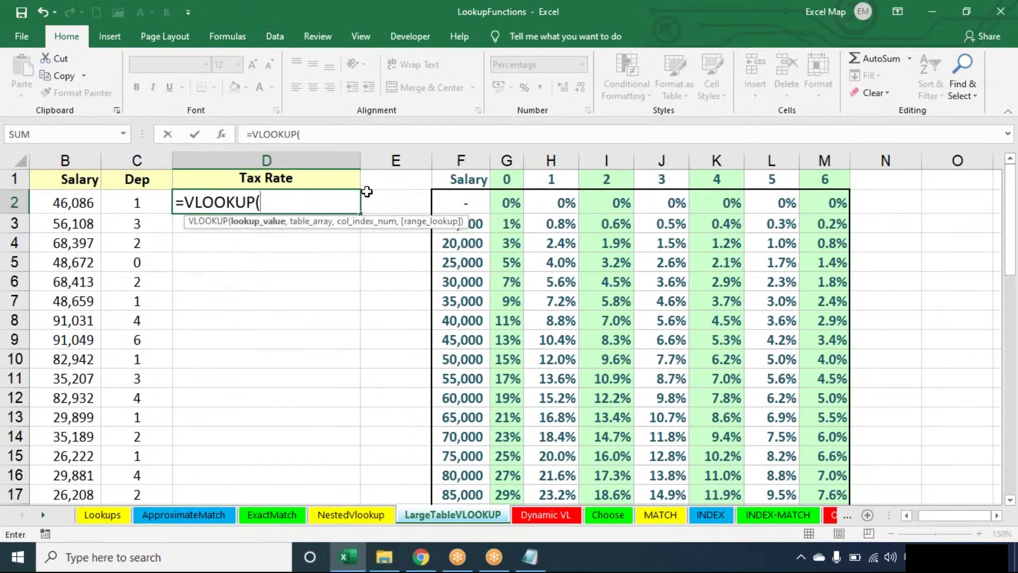
{"action": "key", "text": "Left"}
{"action": "key", "text": "Left"}
{"action": "type", "text": ","}
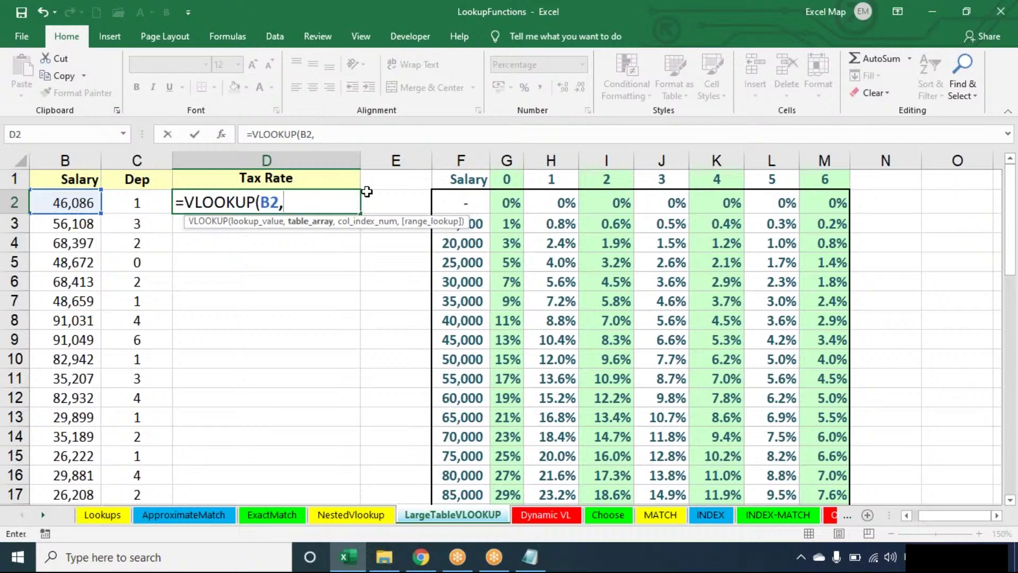
{"action": "left_click_drag", "start_coordinate": [461, 160], "coordinate": [824, 160]}
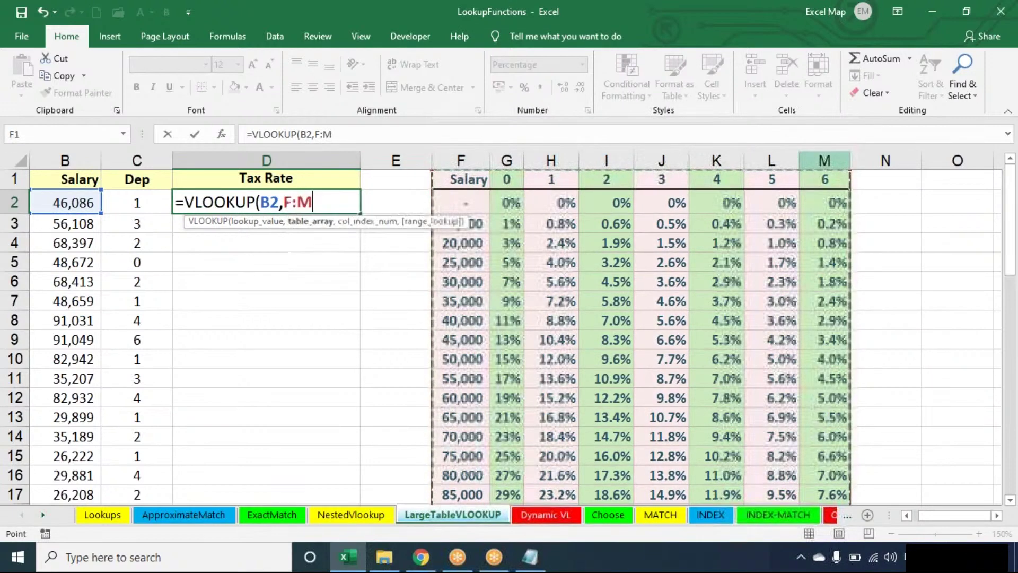
{"action": "type", "text": ","}
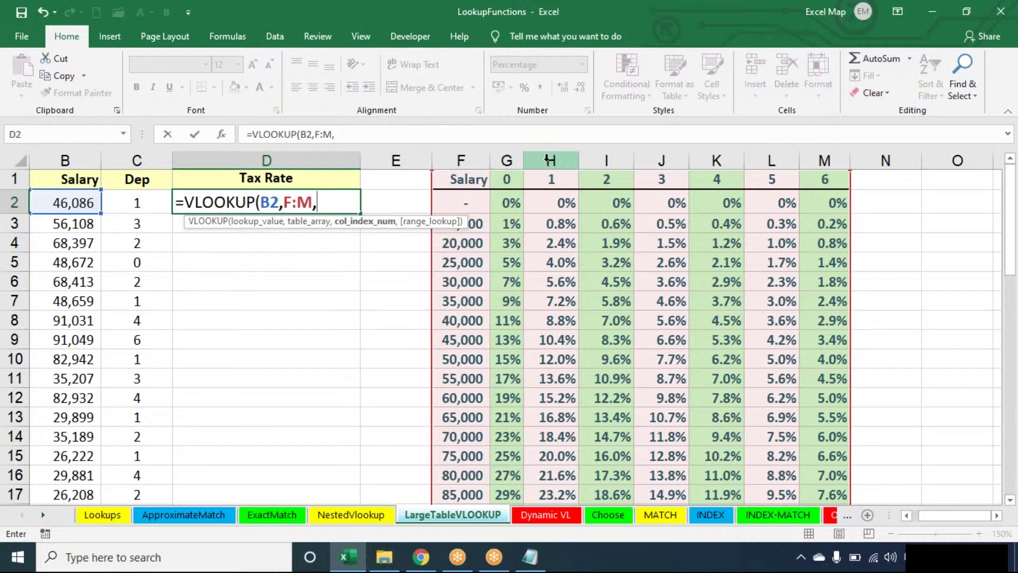
{"action": "type", "text": "3)"}
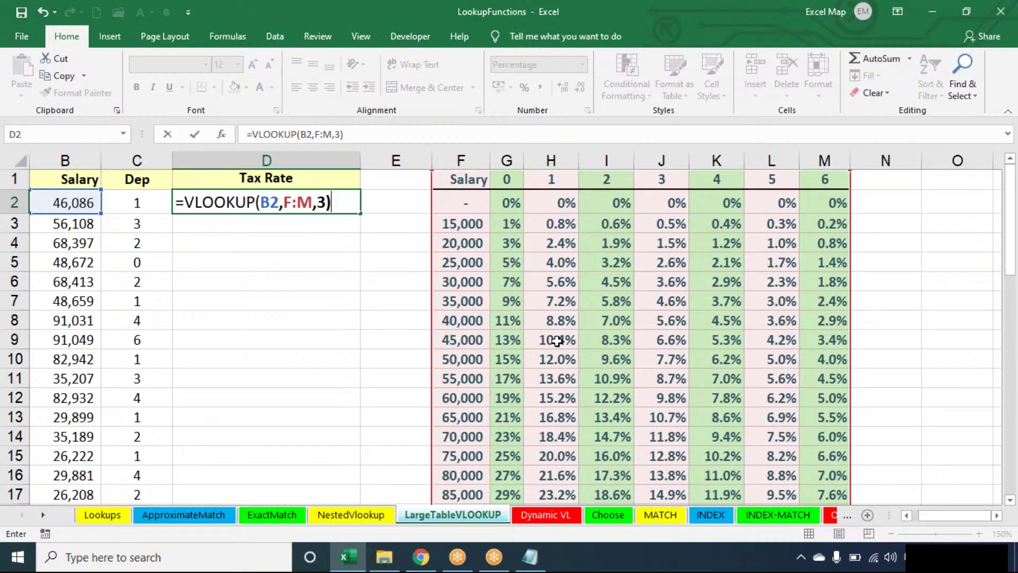
{"action": "key", "text": "ctrl+Return"}
{"action": "key", "text": "Return"}
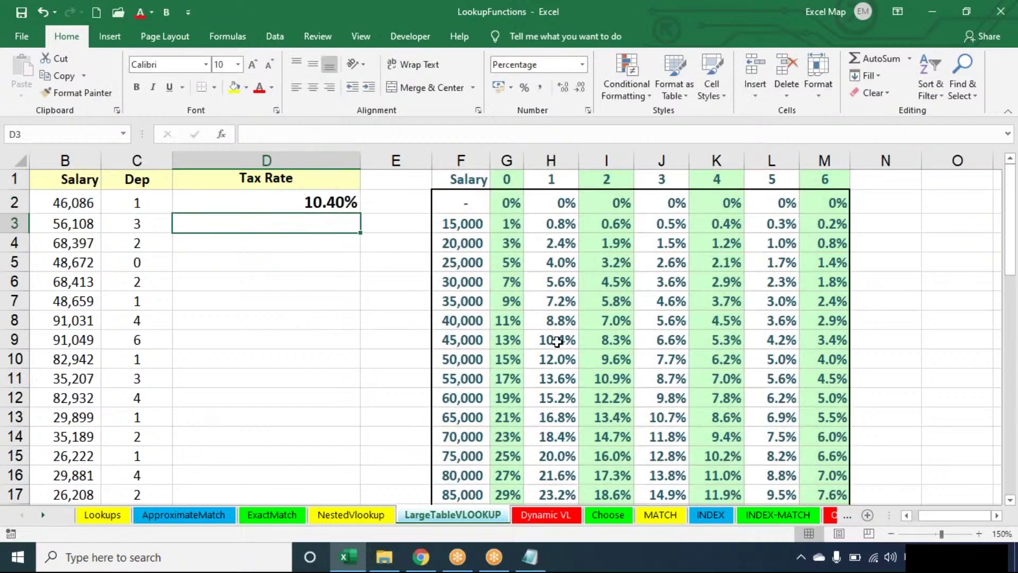
Try =VLOOKUP(B3,F:M,5) in D3 for the second employee, and undo both fixed-index formulas in the Tax Rate column.
{"action": "type", "text": "=VL"}
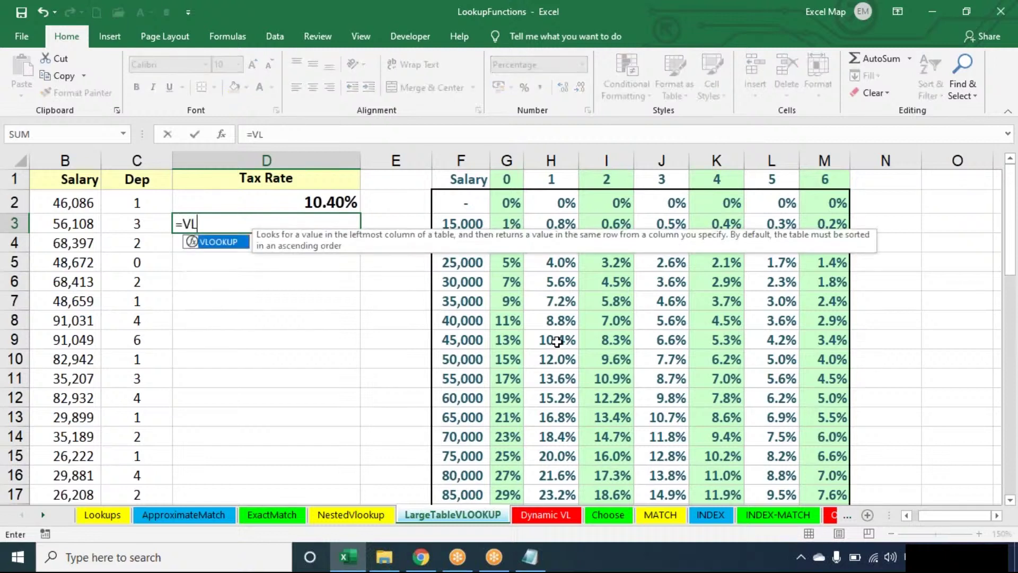
{"action": "key", "text": "Tab"}
{"action": "key", "text": "Left"}
{"action": "key", "text": "Left"}
{"action": "type", "text": ","}
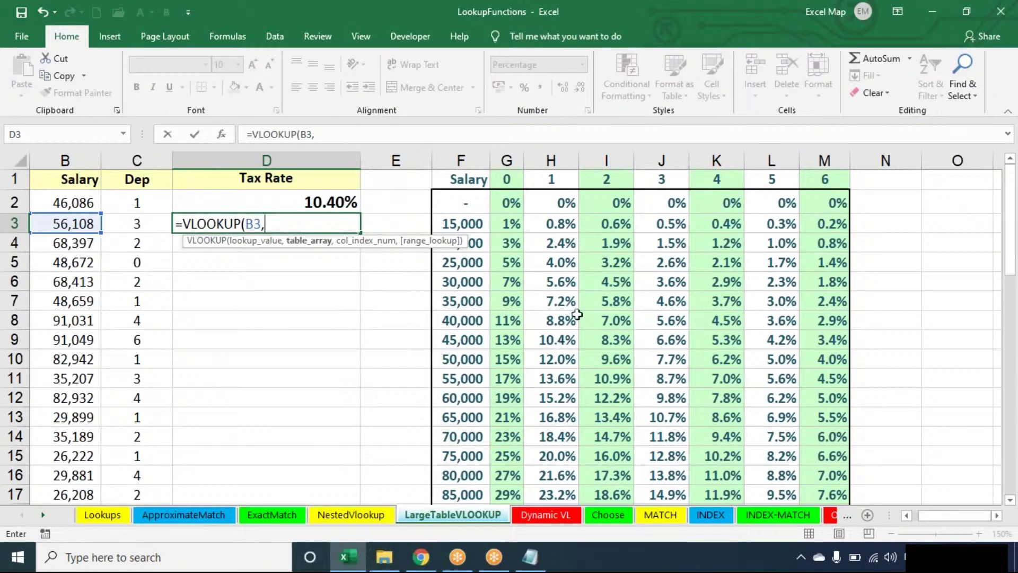
{"action": "left_click_drag", "start_coordinate": [476, 158], "coordinate": [824, 159]}
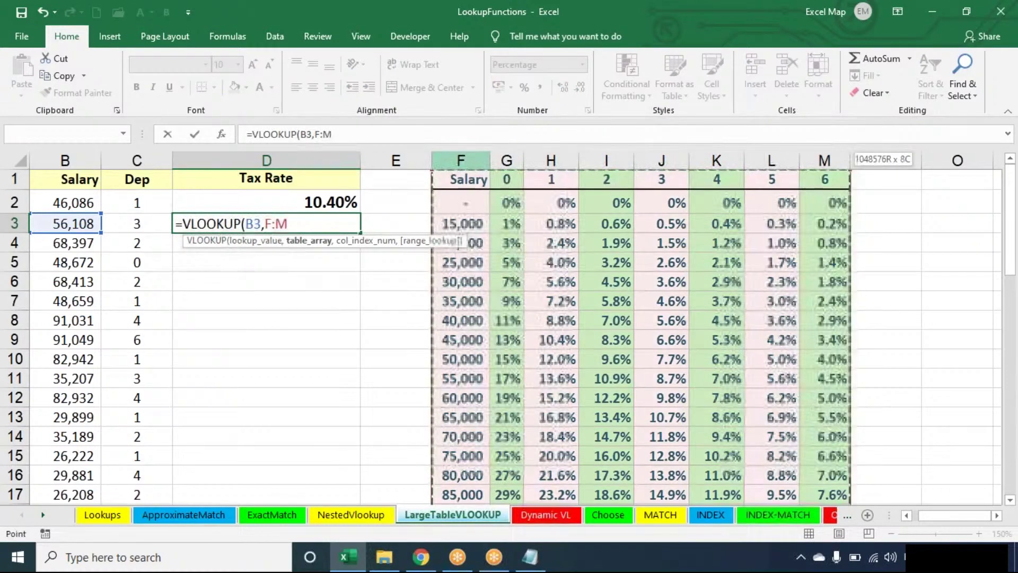
{"action": "type", "text": ","}
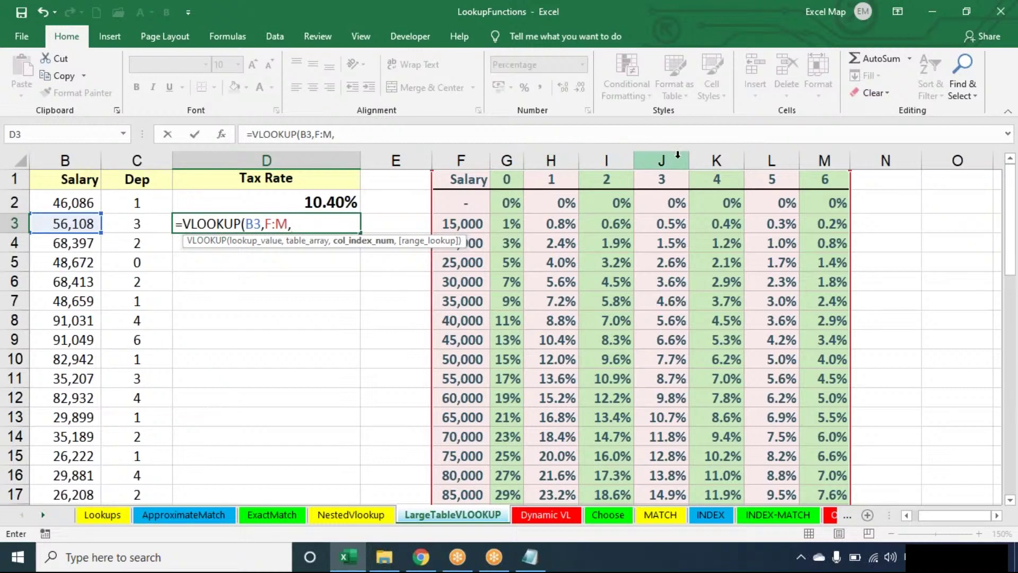
{"action": "type", "text": "5)"}
{"action": "key", "text": "Return"}
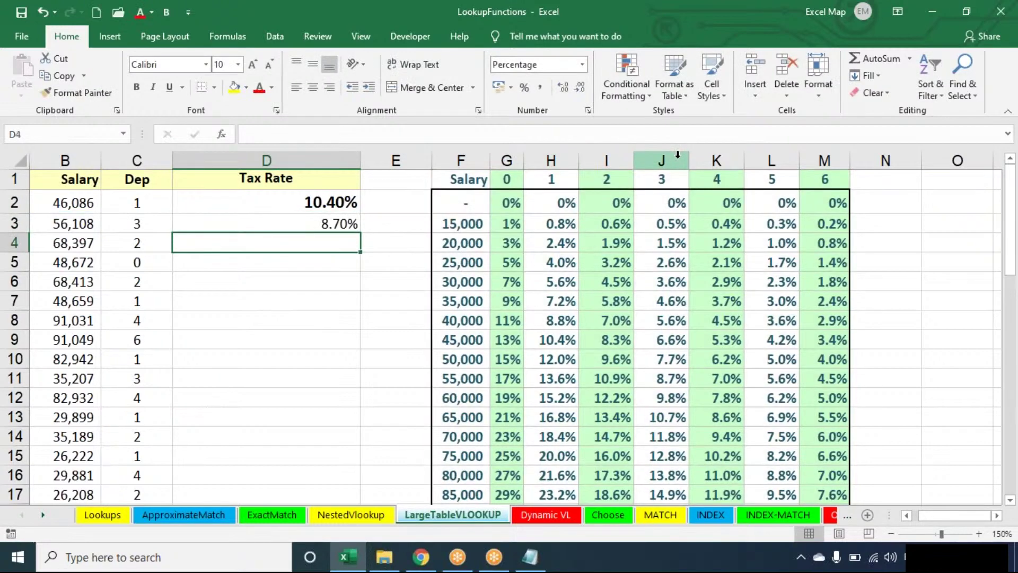
{"action": "key", "text": "ctrl+z"}
{"action": "key", "text": "ctrl+z"}
Enter =VLOOKUP(B2,F:M,C2+2) in D2 so the column index follows the first employee's Dep value.
{"action": "type", "text": "=VLOOKUP("}
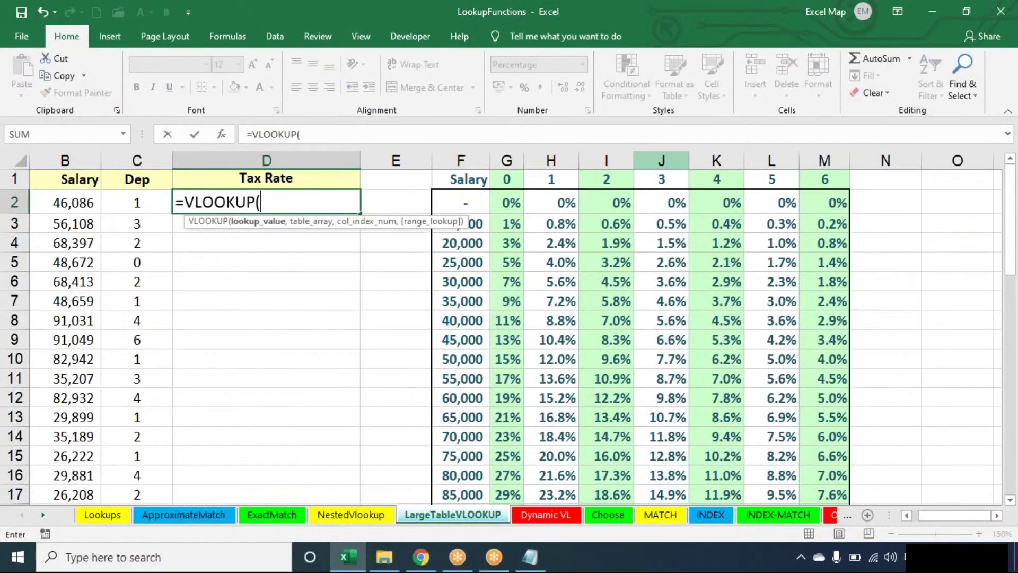
{"action": "key", "text": "Left"}
{"action": "key", "text": "Left"}
{"action": "type", "text": ","}
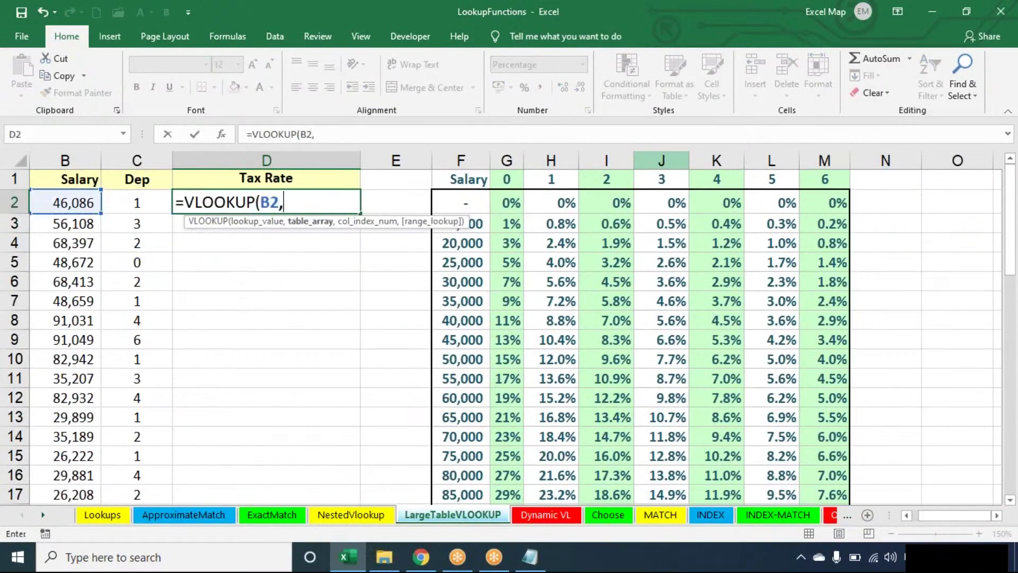
{"action": "left_click_drag", "start_coordinate": [460, 160], "coordinate": [821, 151]}
{"action": "type", "text": ","}
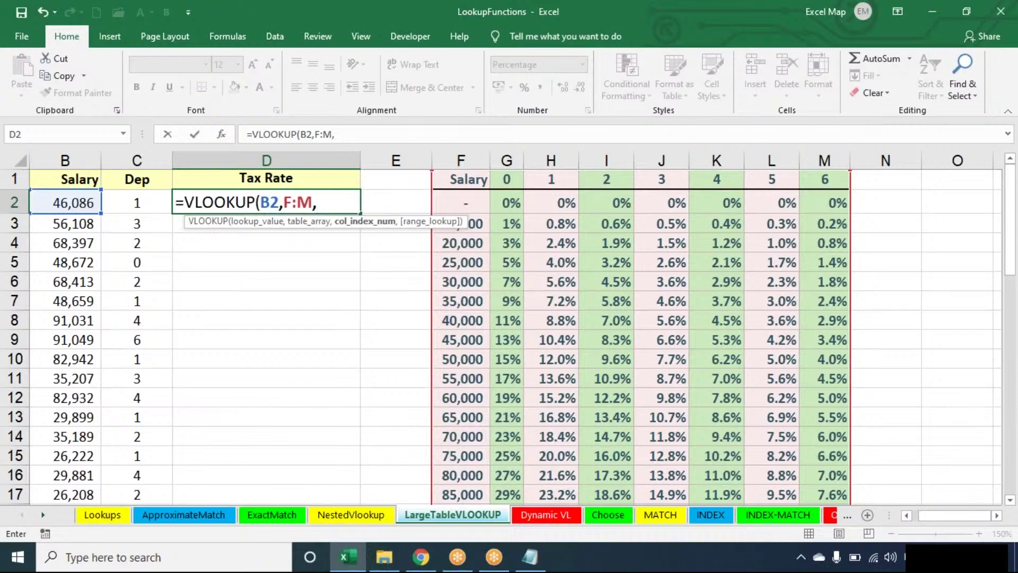
{"action": "key", "text": "Left"}
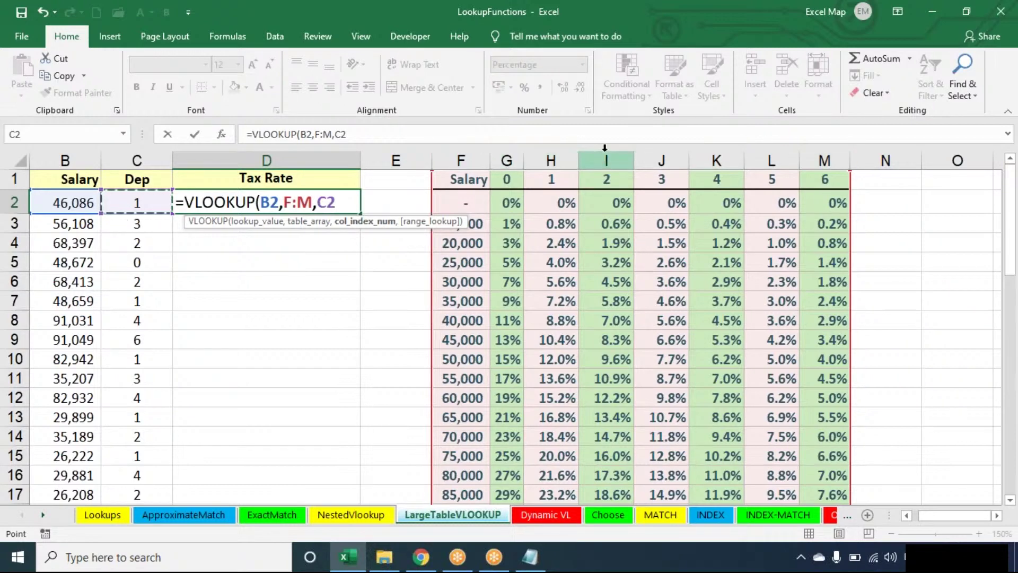
{"action": "type", "text": "+0"}
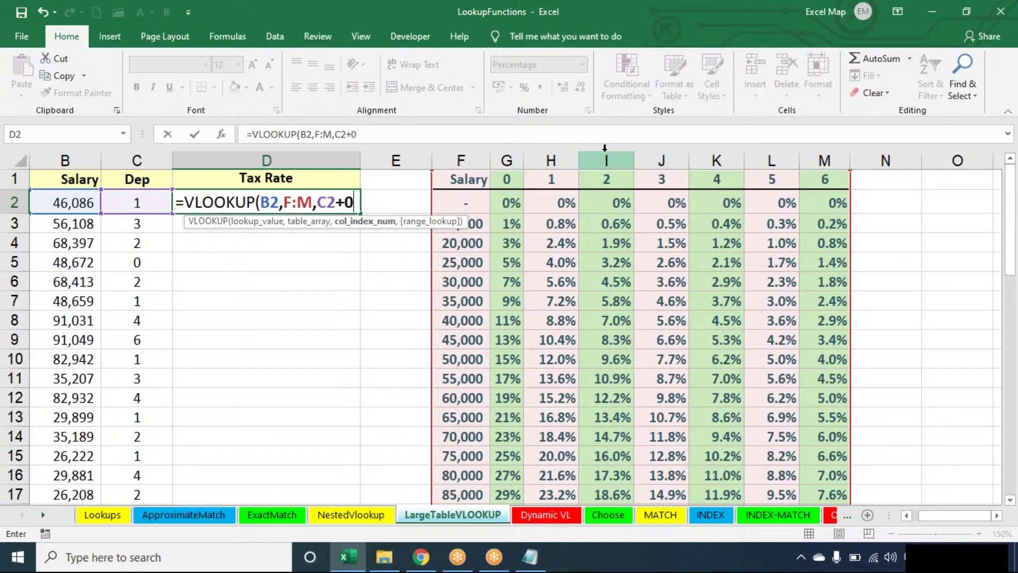
{"action": "key", "text": "BackSpace"}
{"action": "type", "text": "2)"}
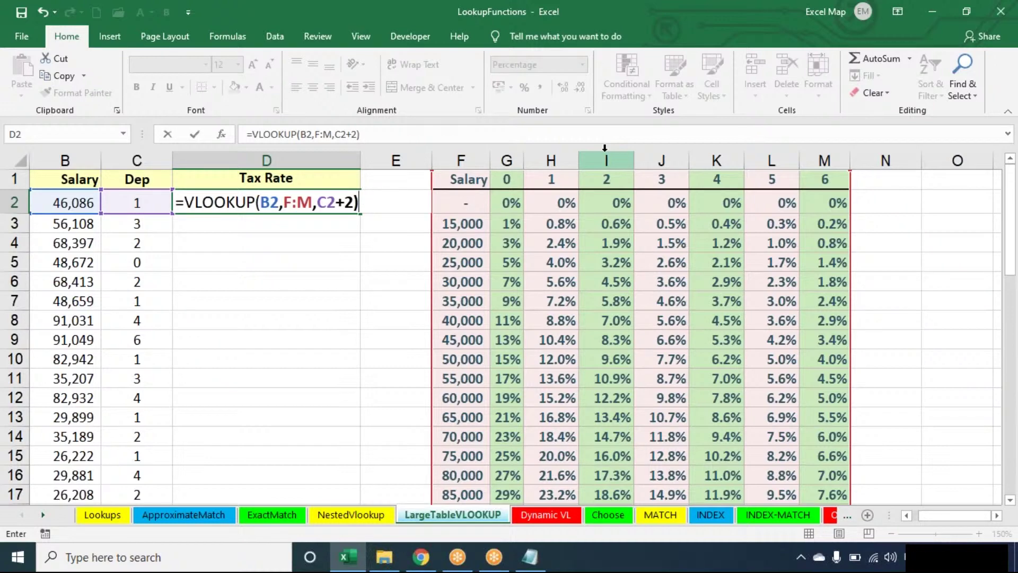
{"action": "key", "text": "Return"}
Fill the D2 formula down the whole Tax Rate column and check the formula in D2.
{"action": "left_click", "coordinate": [323, 204]}
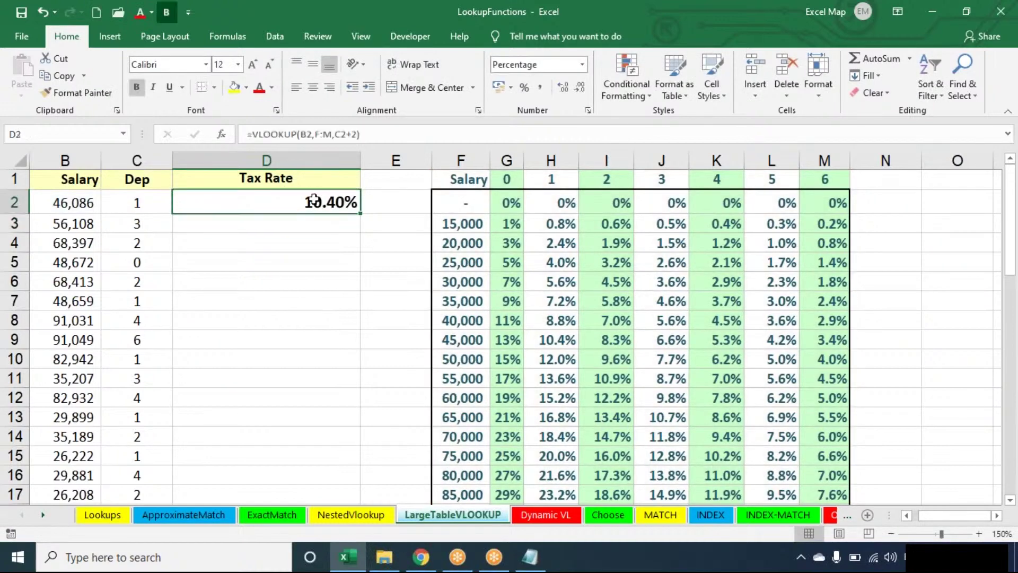
{"action": "double_click", "coordinate": [365, 215]}
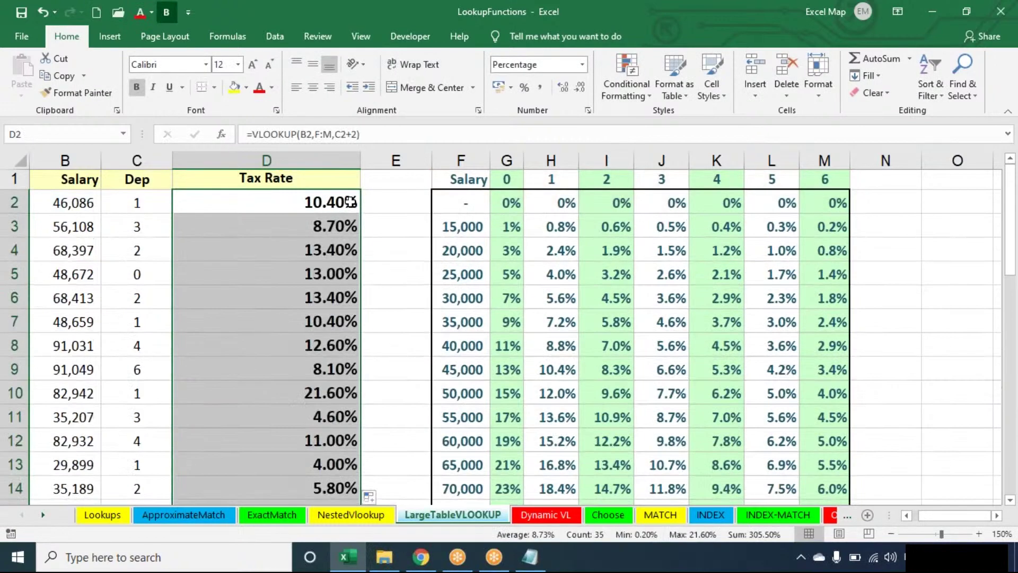
{"action": "left_click", "coordinate": [349, 201]}
{"action": "key", "text": "F2"}
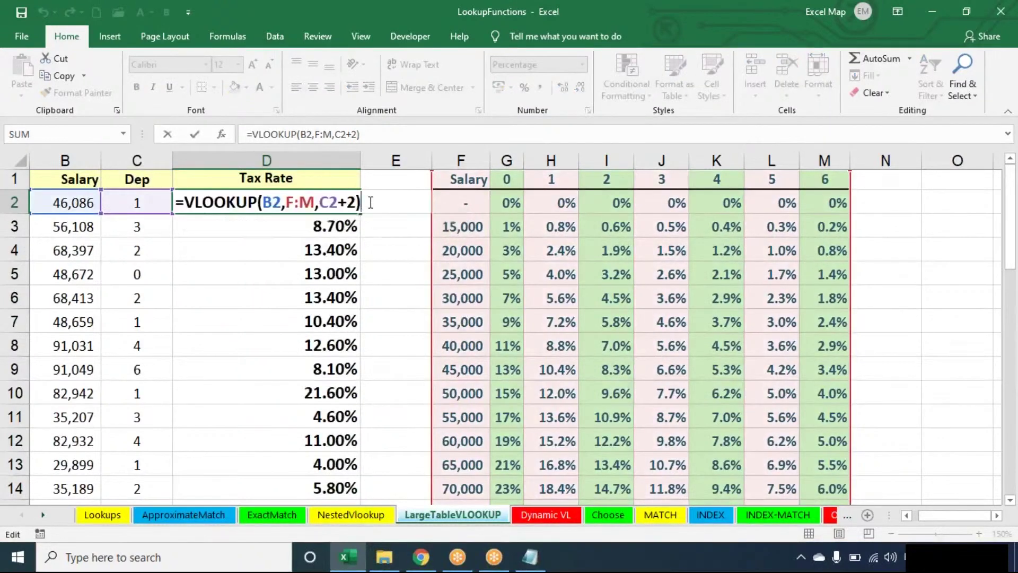
{"action": "key", "text": "Escape"}
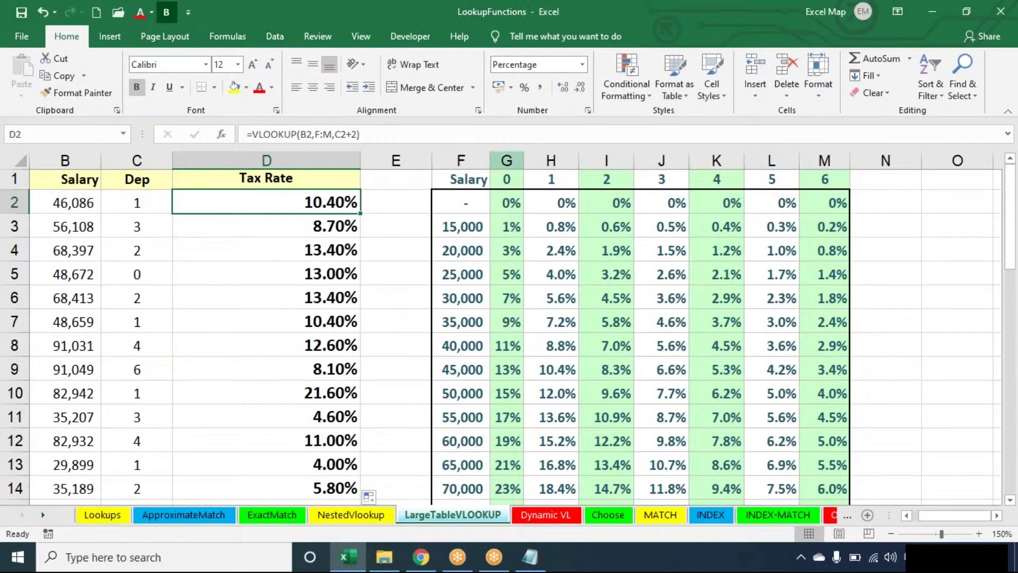
Examine how the C2+2 column index in D2's VLOOKUP relates to rate table columns G and H within F:M.
{"action": "left_click", "coordinate": [539, 157]}
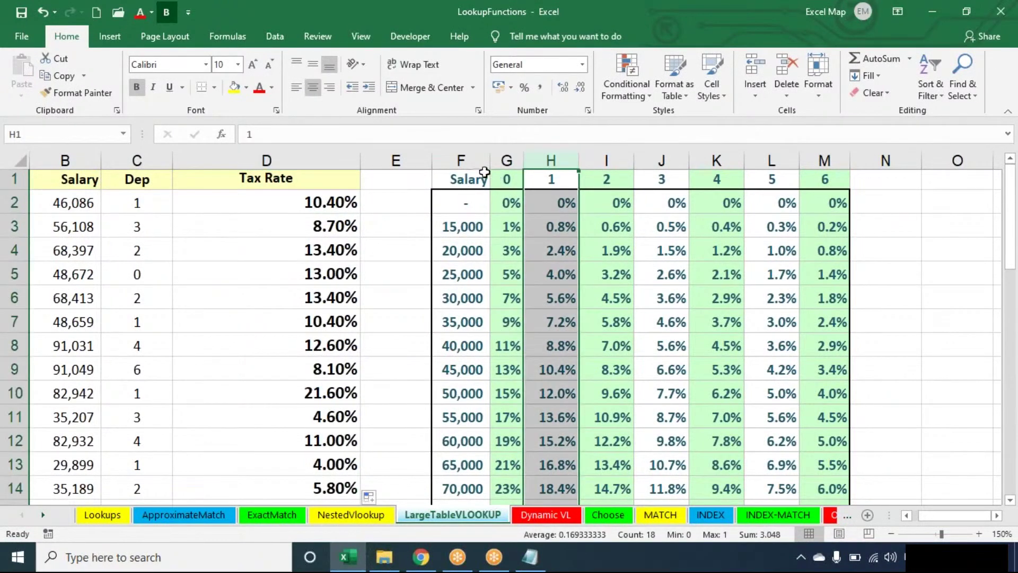
{"action": "left_click", "coordinate": [508, 159]}
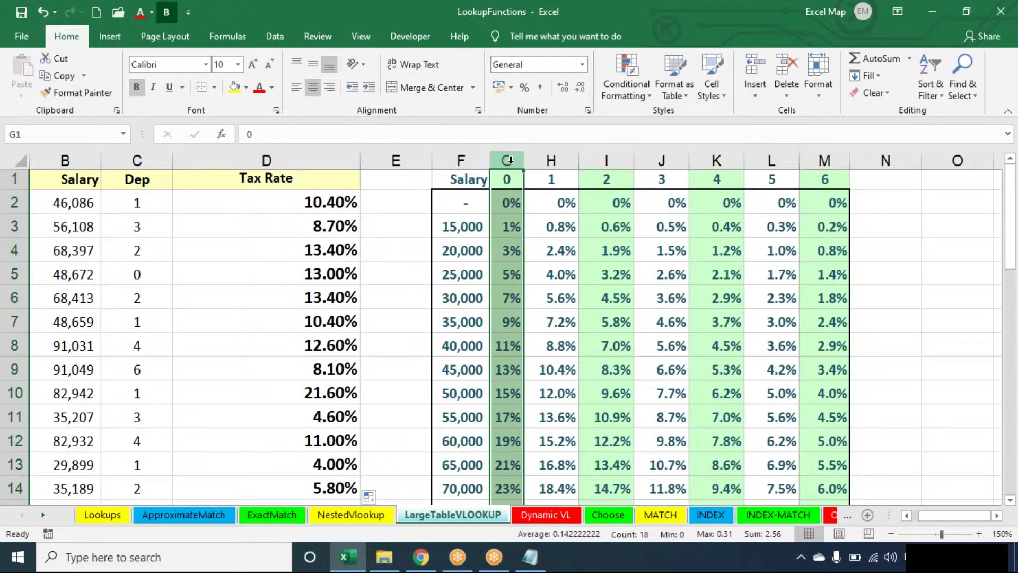
{"action": "double_click", "coordinate": [302, 202]}
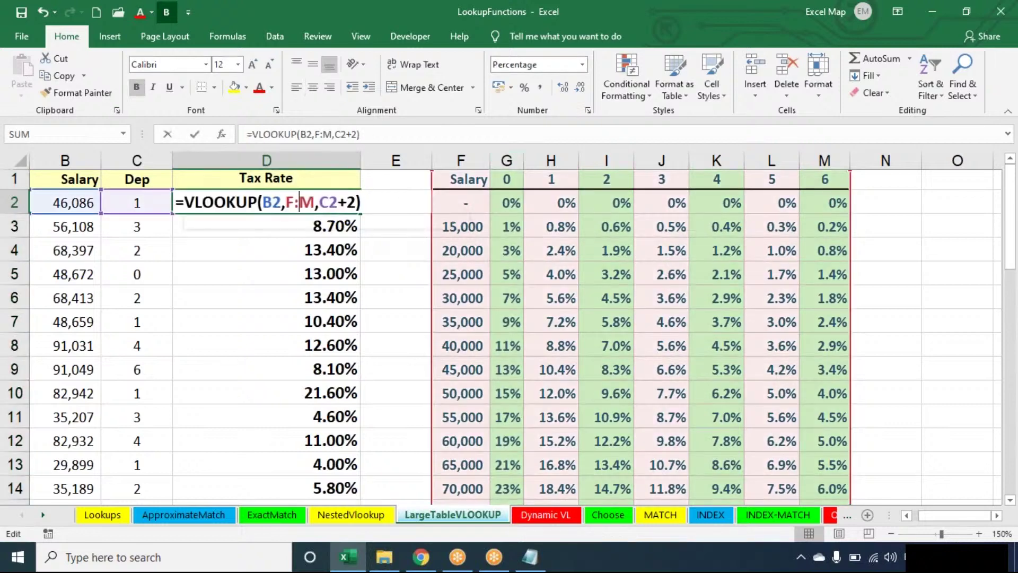
{"action": "left_click", "coordinate": [377, 203]}
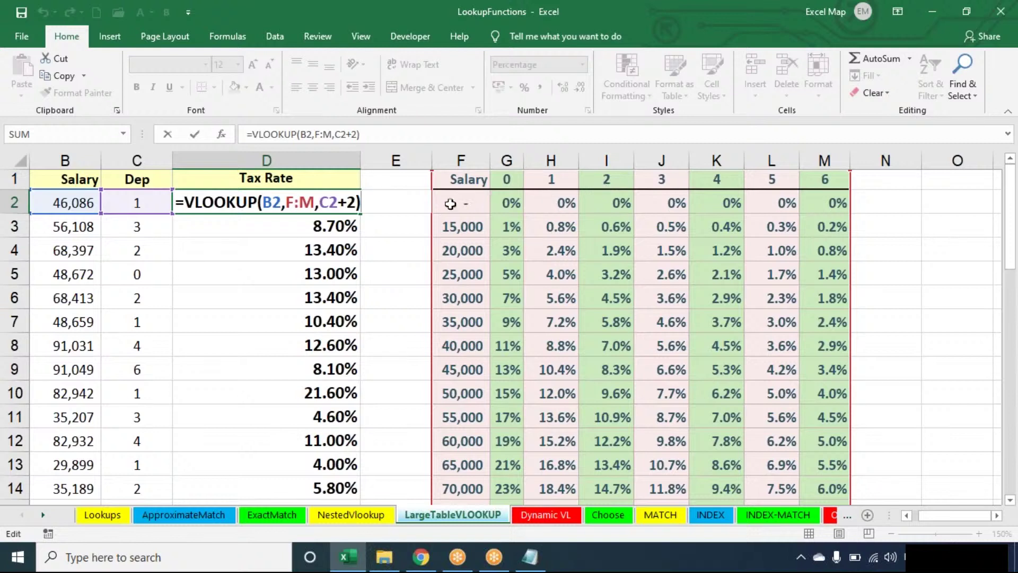
{"action": "left_click", "coordinate": [330, 202]}
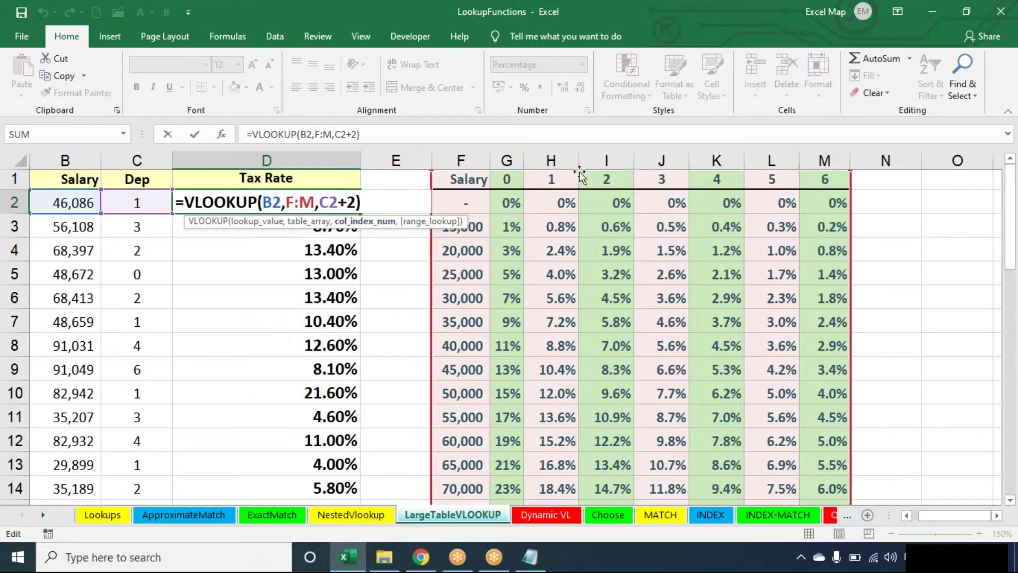
{"action": "left_click", "coordinate": [389, 201]}
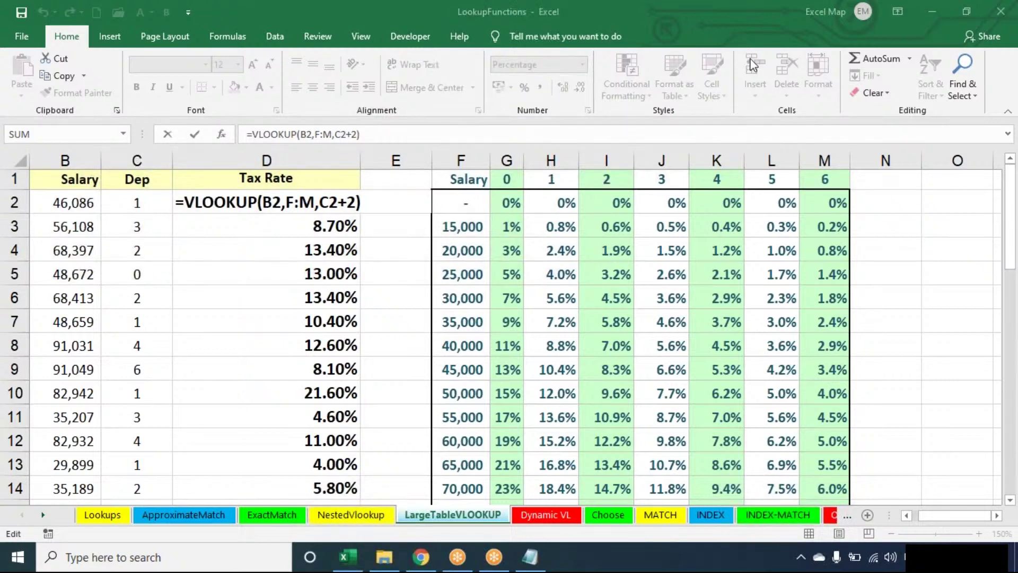
{"action": "left_click", "coordinate": [356, 206]}
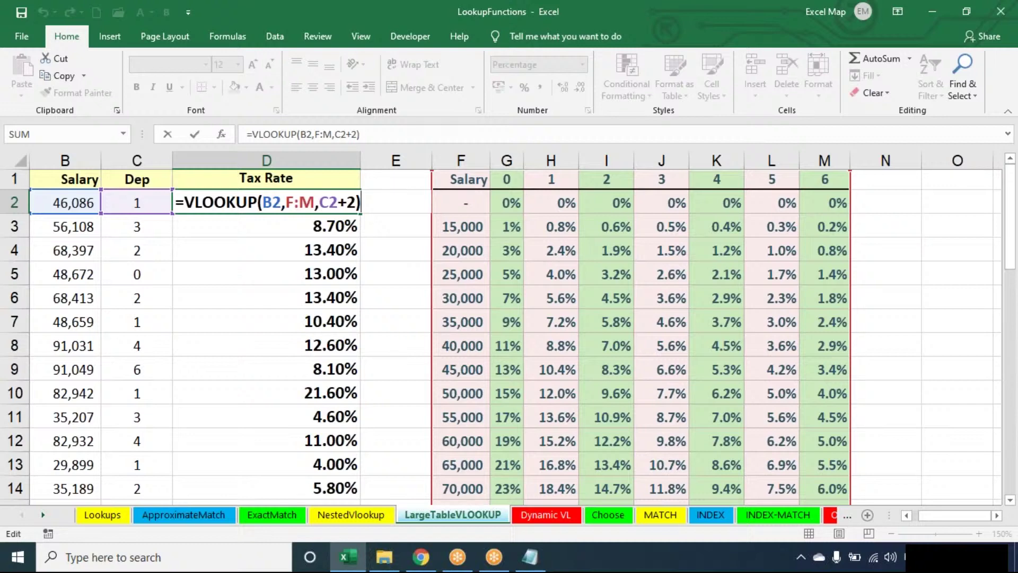
{"action": "left_click", "coordinate": [710, 22]}
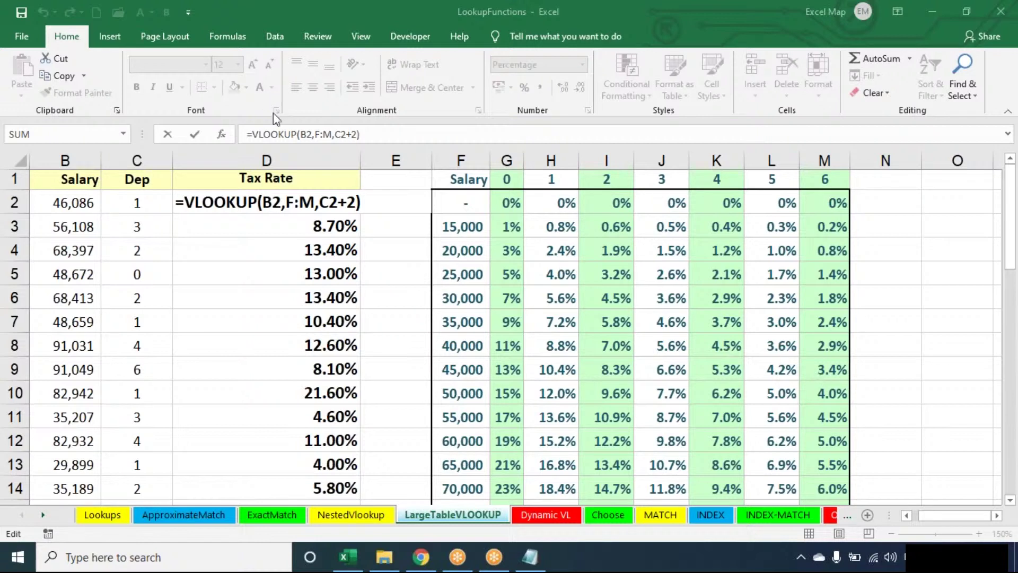
{"action": "key", "text": "F2"}
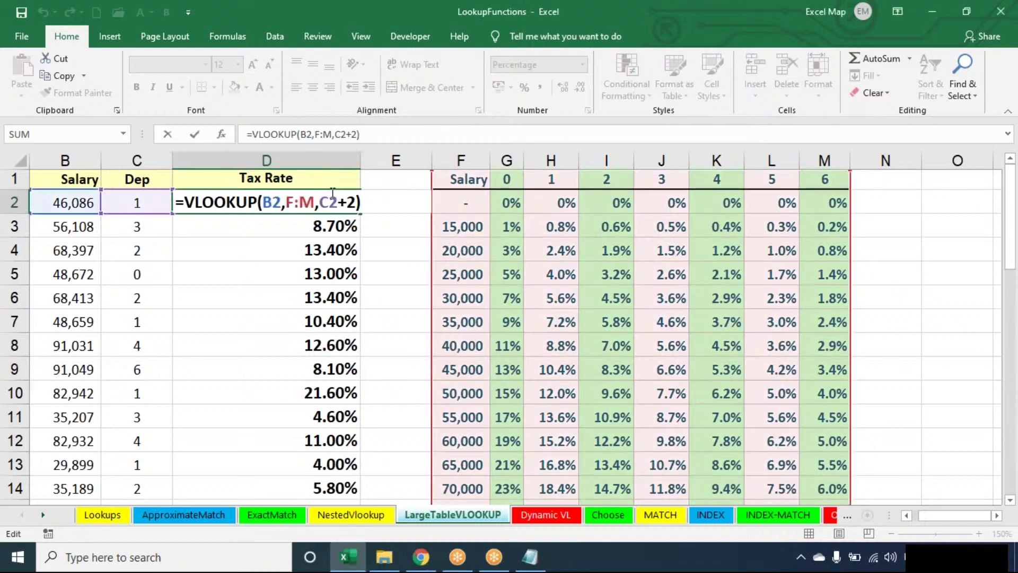
{"action": "left_click", "coordinate": [329, 203]}
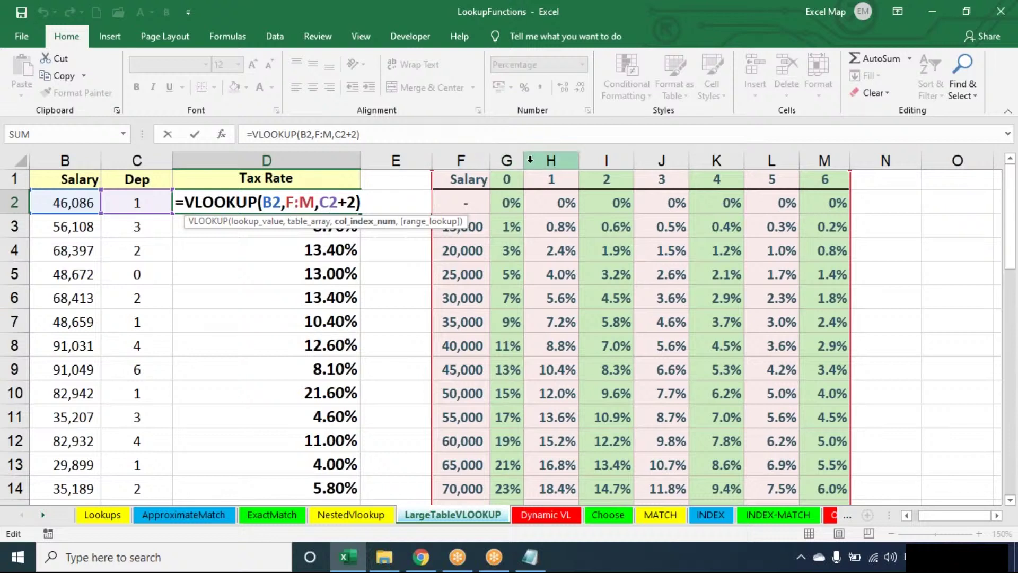
{"action": "key", "text": "Return"}
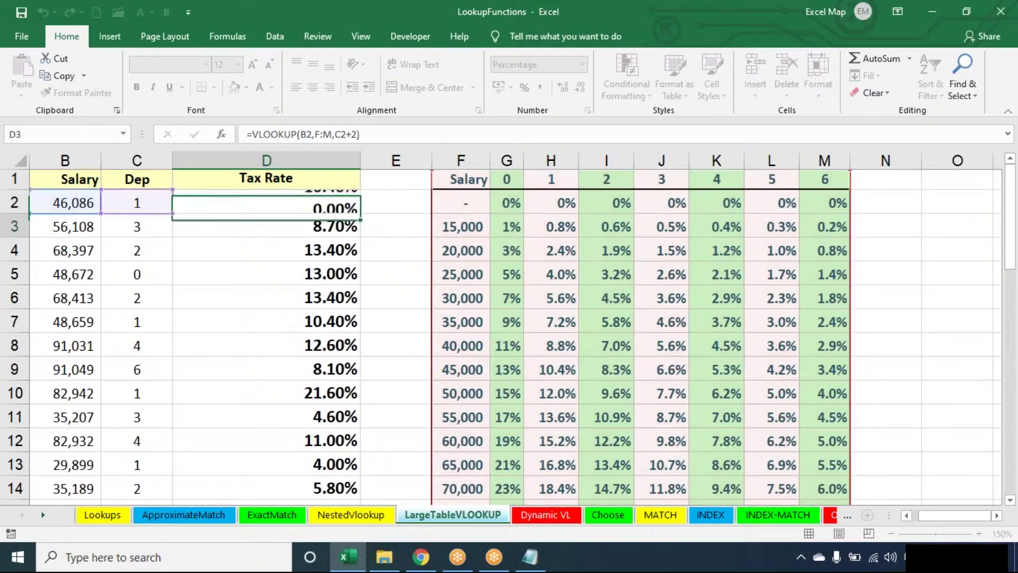